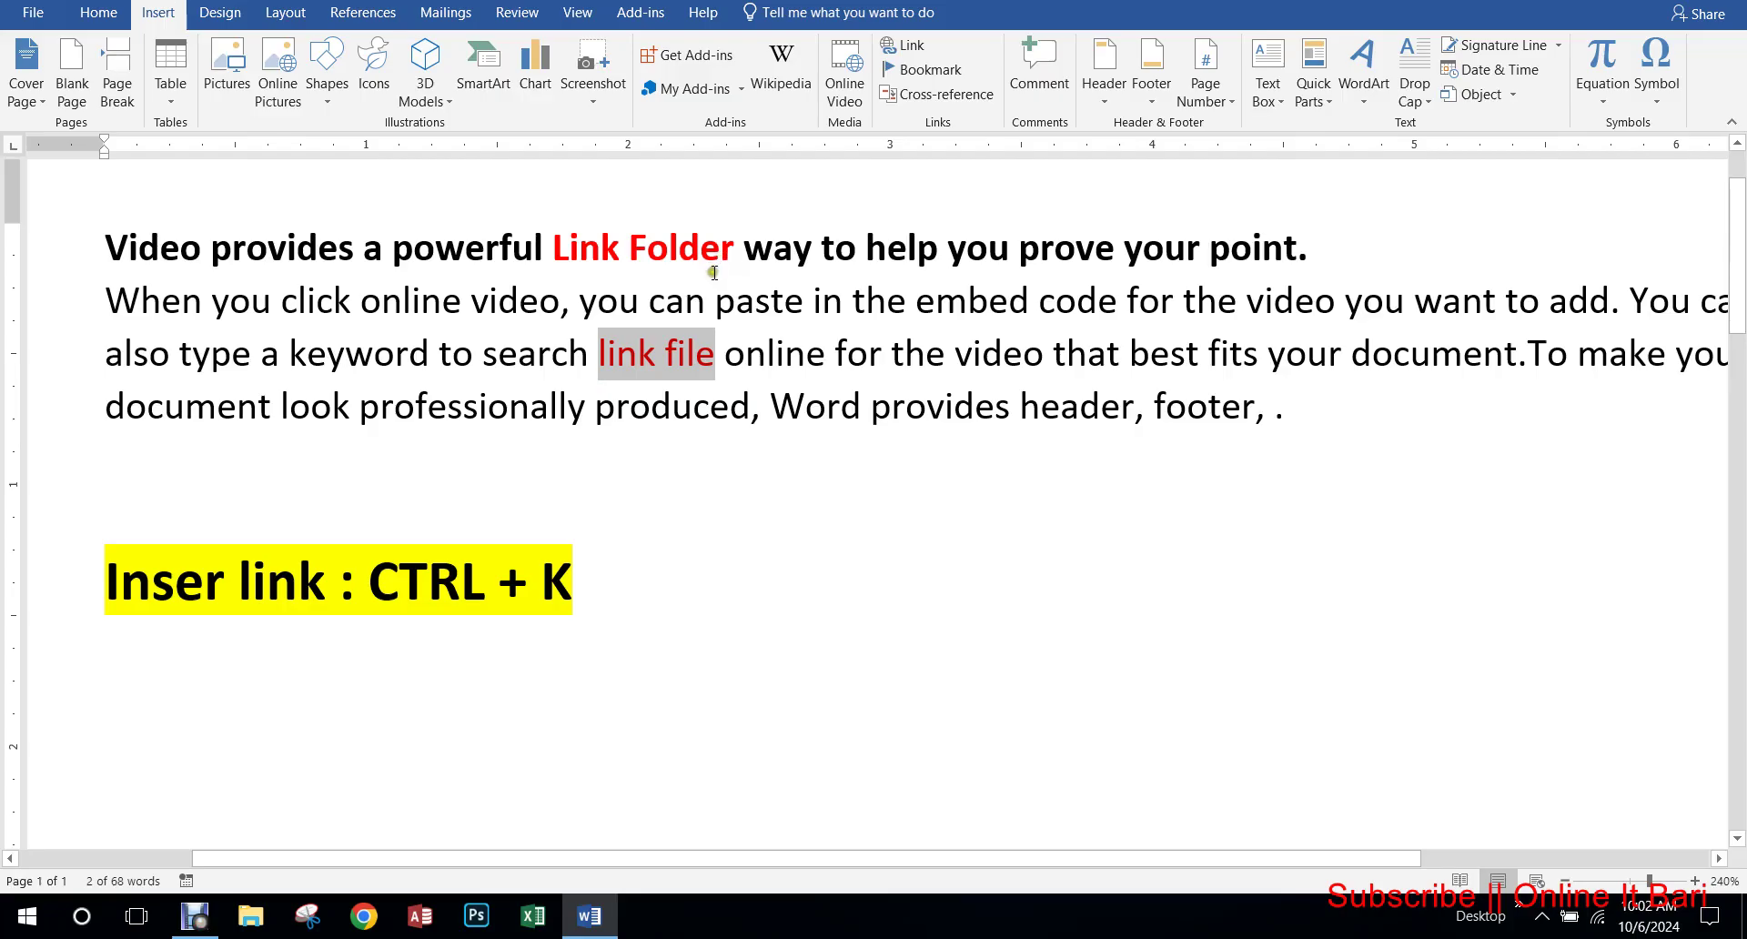
Step: Select the words 'link file' in the sample paragraph
{"action": "left_click", "coordinate": [672, 406]}
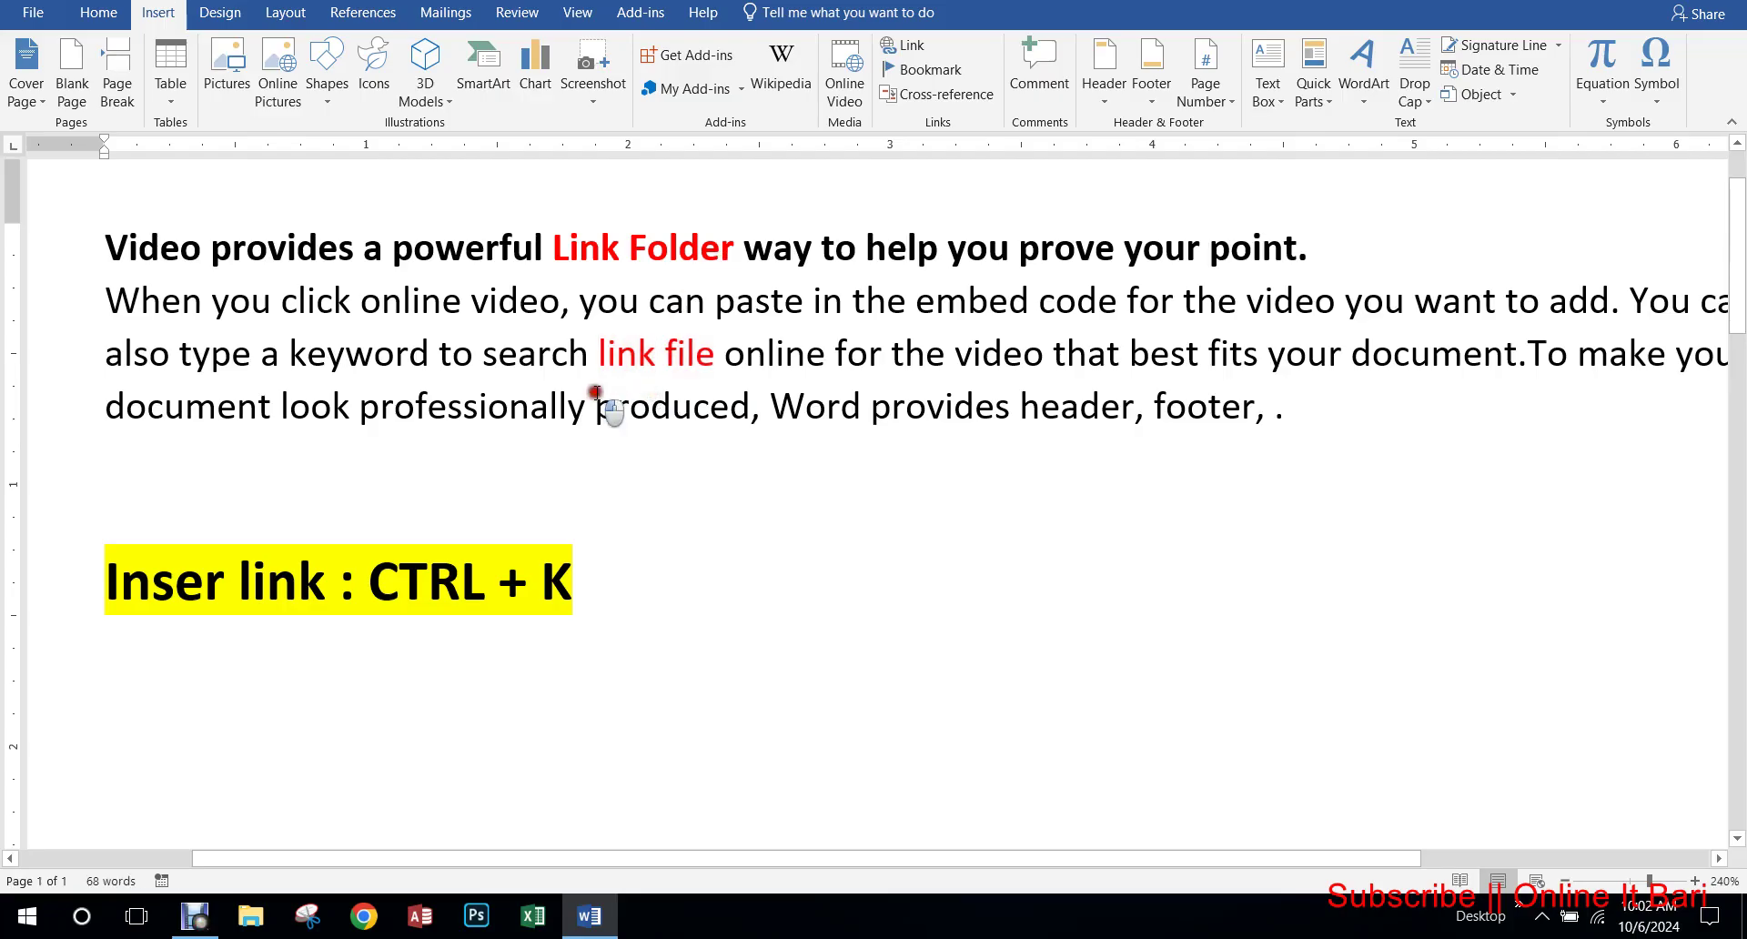
{"action": "left_click_drag", "start_coordinate": [598, 368], "coordinate": [711, 402]}
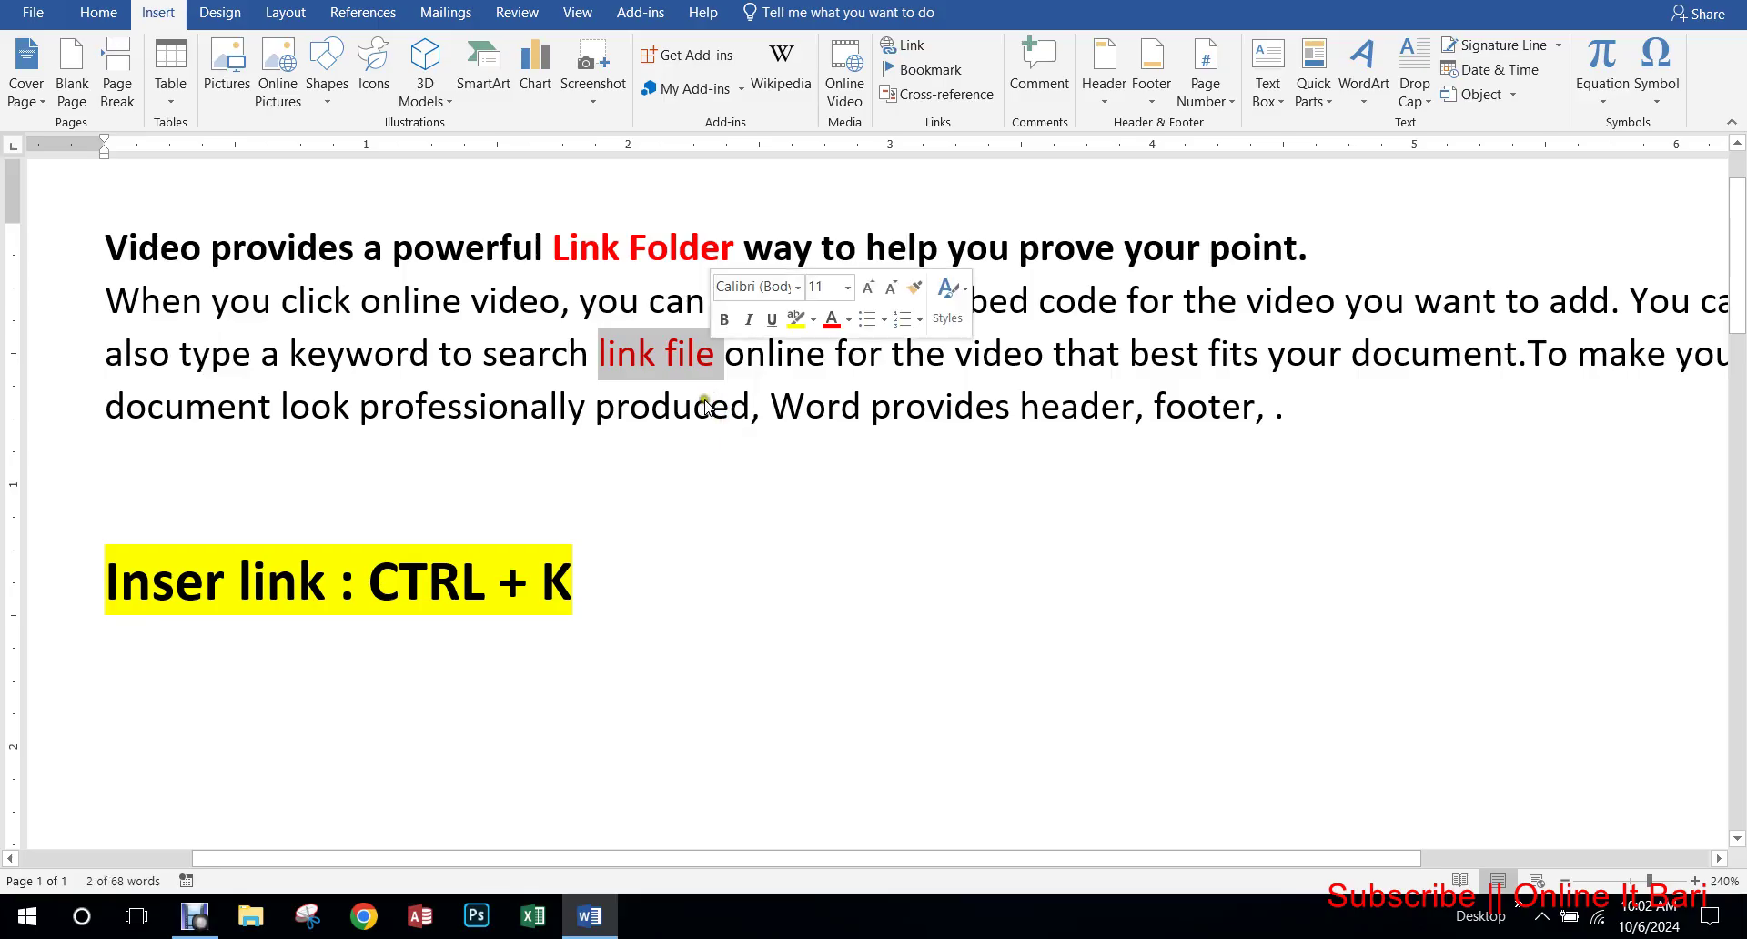
{"action": "left_click", "coordinate": [639, 414]}
{"action": "left_click_drag", "start_coordinate": [601, 400], "coordinate": [710, 406]}
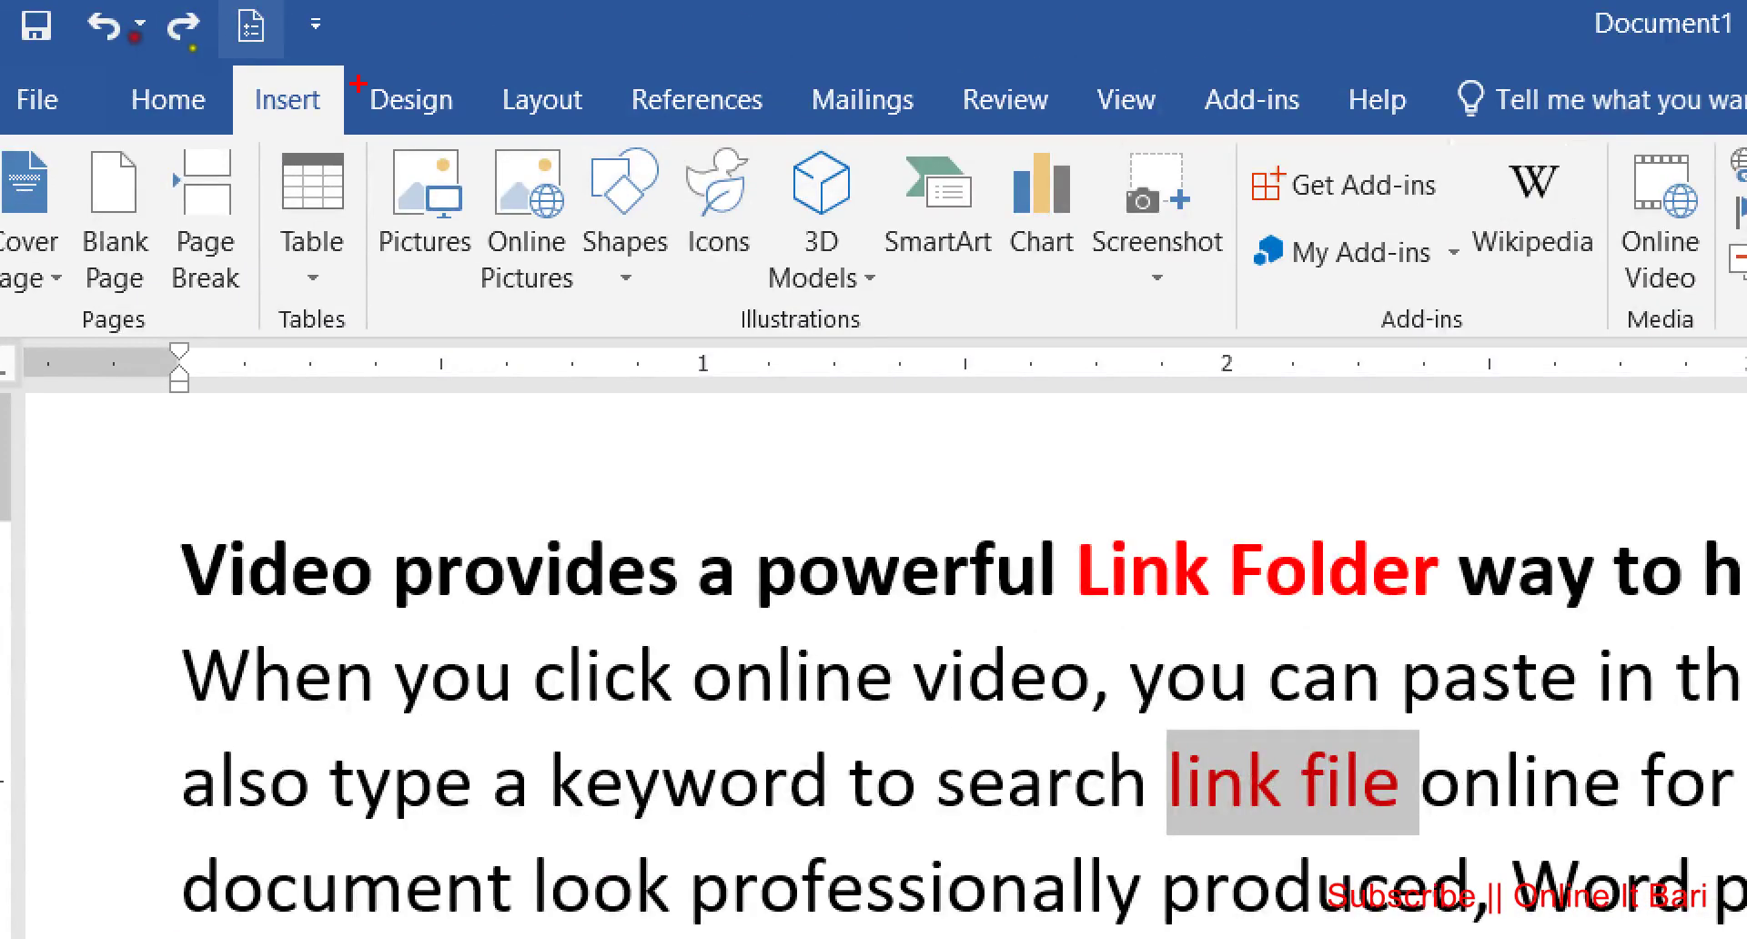
Step: Open Insert Hyperlink for 'link file', set to link to an existing file
{"action": "left_click_drag", "start_coordinate": [358, 84], "coordinate": [350, 78]}
{"action": "key", "text": "Escape"}
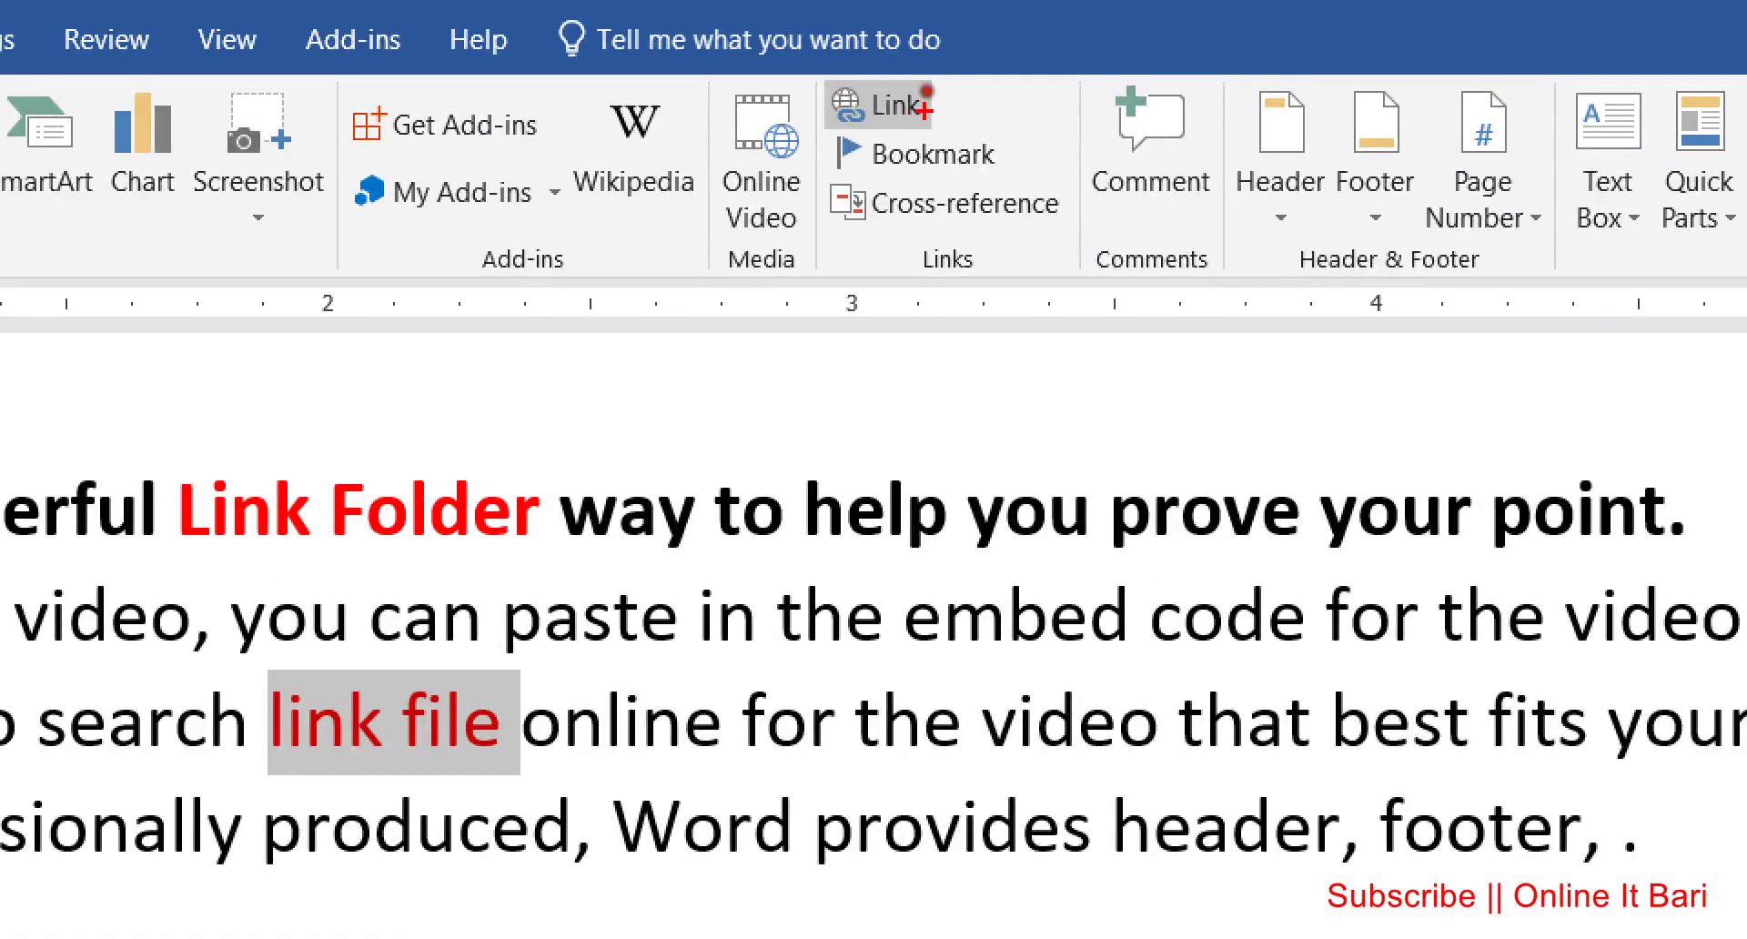
{"action": "mouse_move", "coordinate": [914, 57]}
{"action": "left_mouse_down"}
{"action": "mouse_move", "coordinate": [880, 82]}
{"action": "mouse_move", "coordinate": [903, 140]}
{"action": "left_mouse_up"}
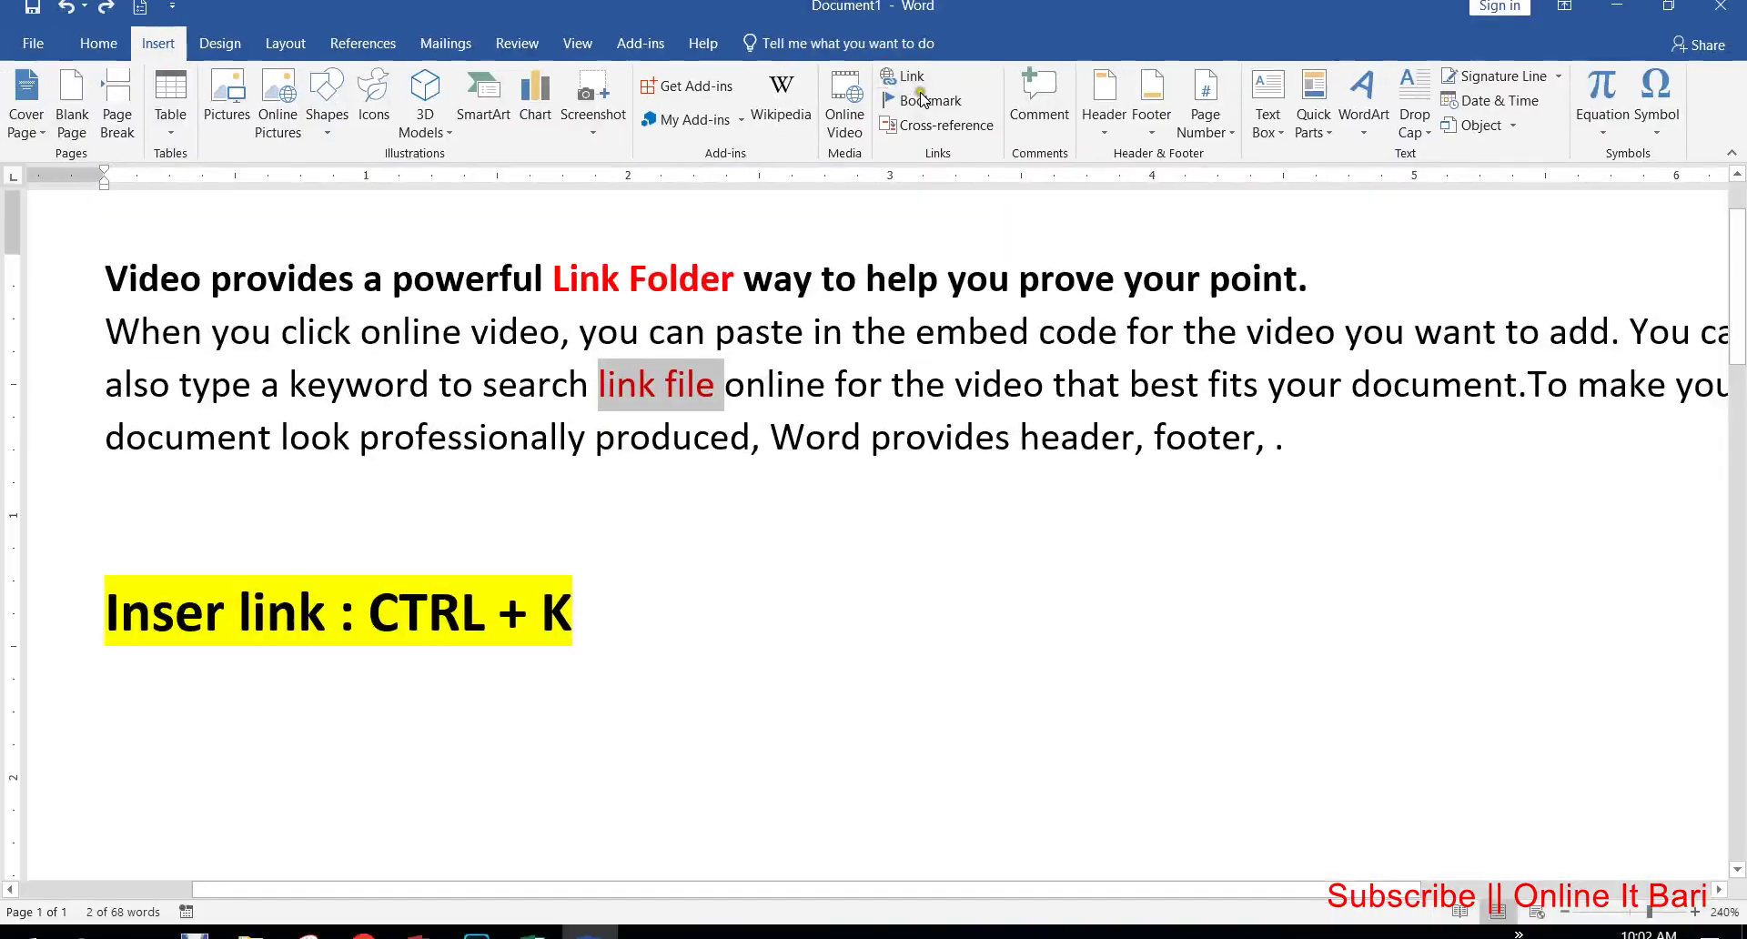
{"action": "left_click", "coordinate": [906, 77]}
{"action": "left_click_drag", "start_coordinate": [880, 221], "coordinate": [1001, 189]}
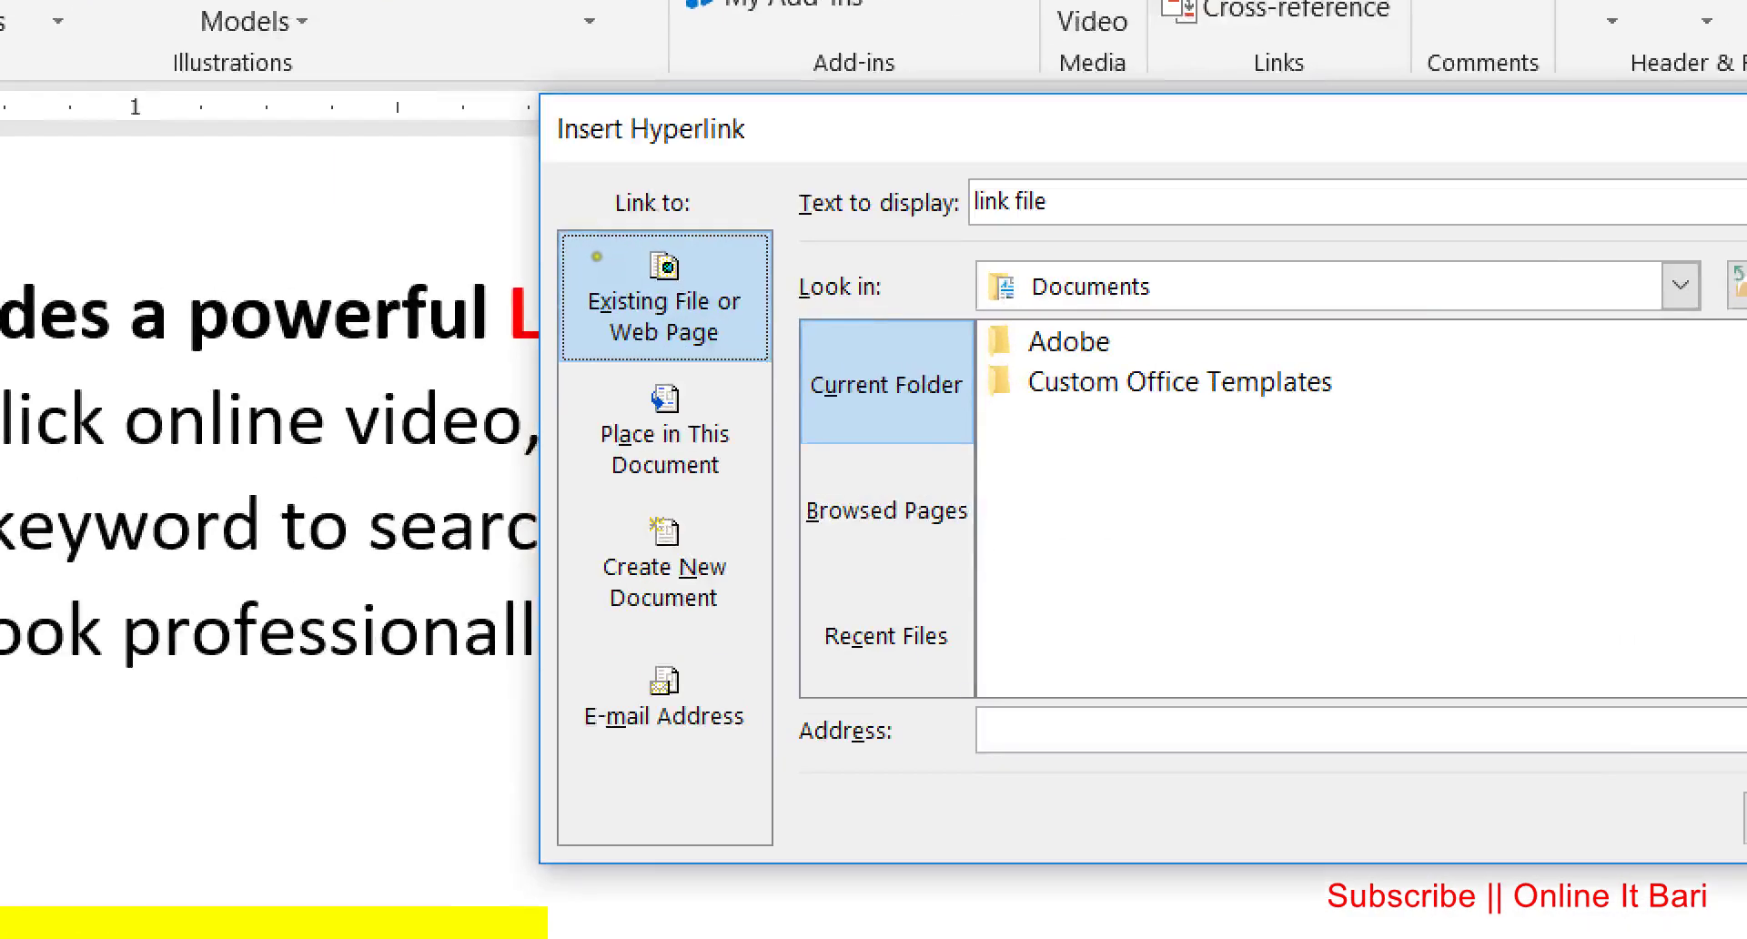
Step: Change the hyperlink browser's Look in location from Documents to Desktop
{"action": "mouse_move", "coordinate": [640, 237]}
{"action": "left_mouse_down"}
{"action": "mouse_move", "coordinate": [622, 304]}
{"action": "mouse_move", "coordinate": [619, 241]}
{"action": "left_mouse_up"}
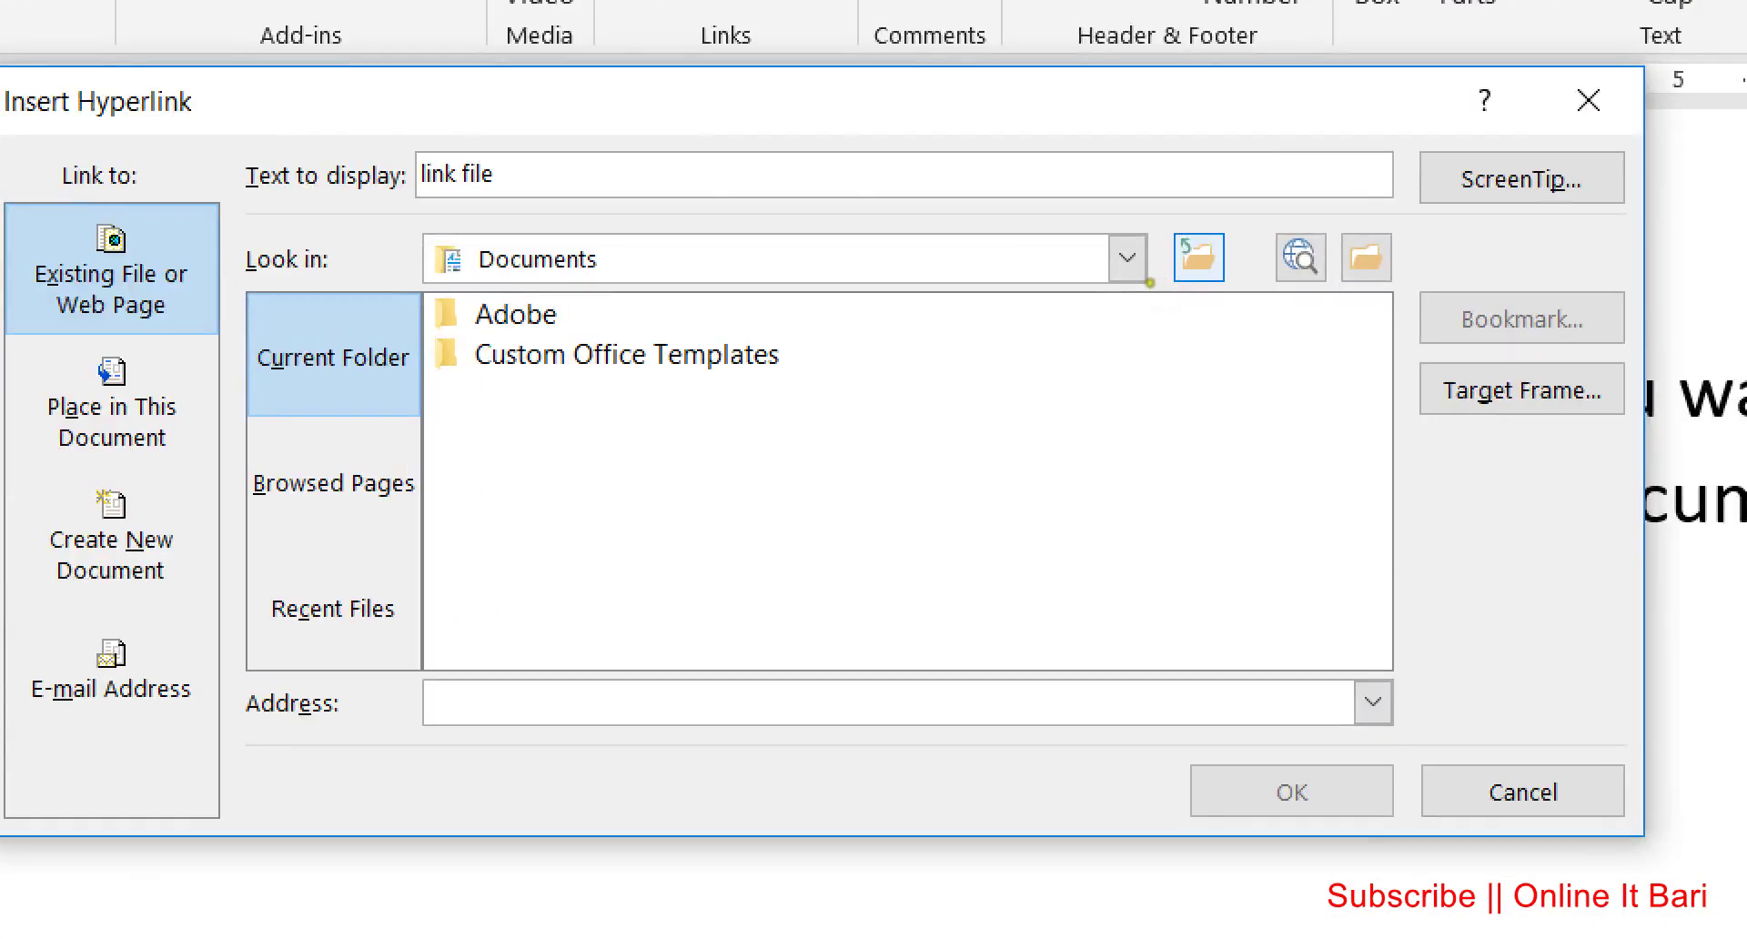
{"action": "mouse_move", "coordinate": [1133, 240]}
{"action": "left_mouse_down"}
{"action": "mouse_move", "coordinate": [1135, 281]}
{"action": "mouse_move", "coordinate": [1103, 211]}
{"action": "left_mouse_up"}
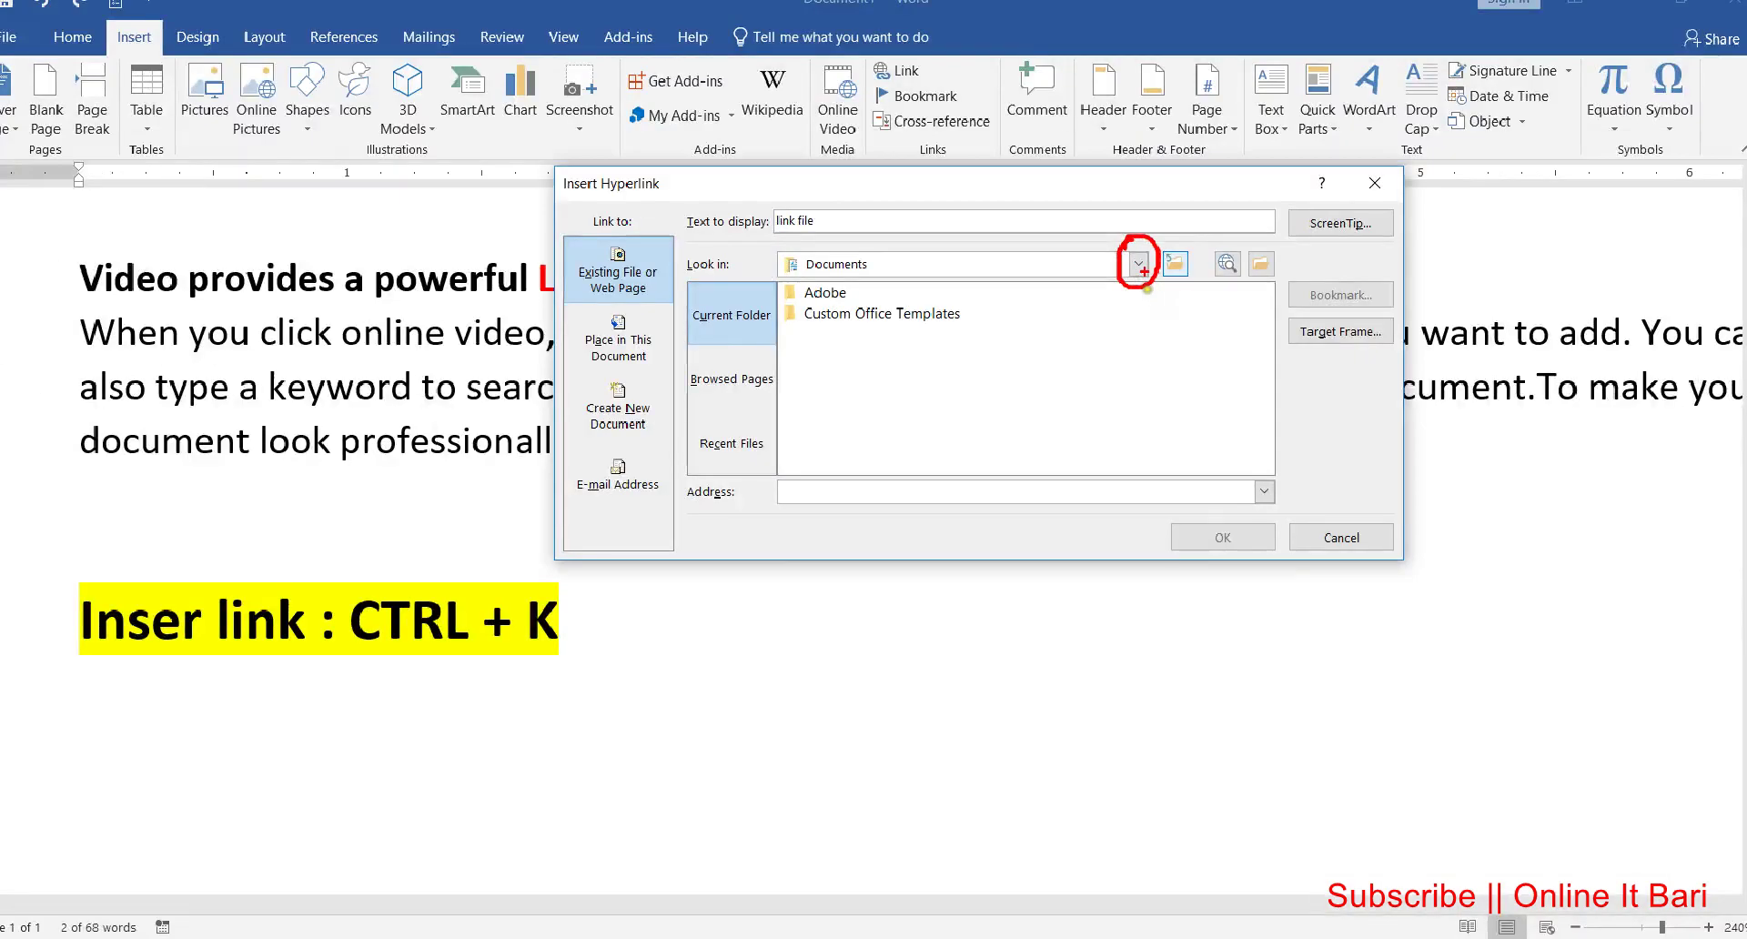
{"action": "left_click", "coordinate": [1127, 258]}
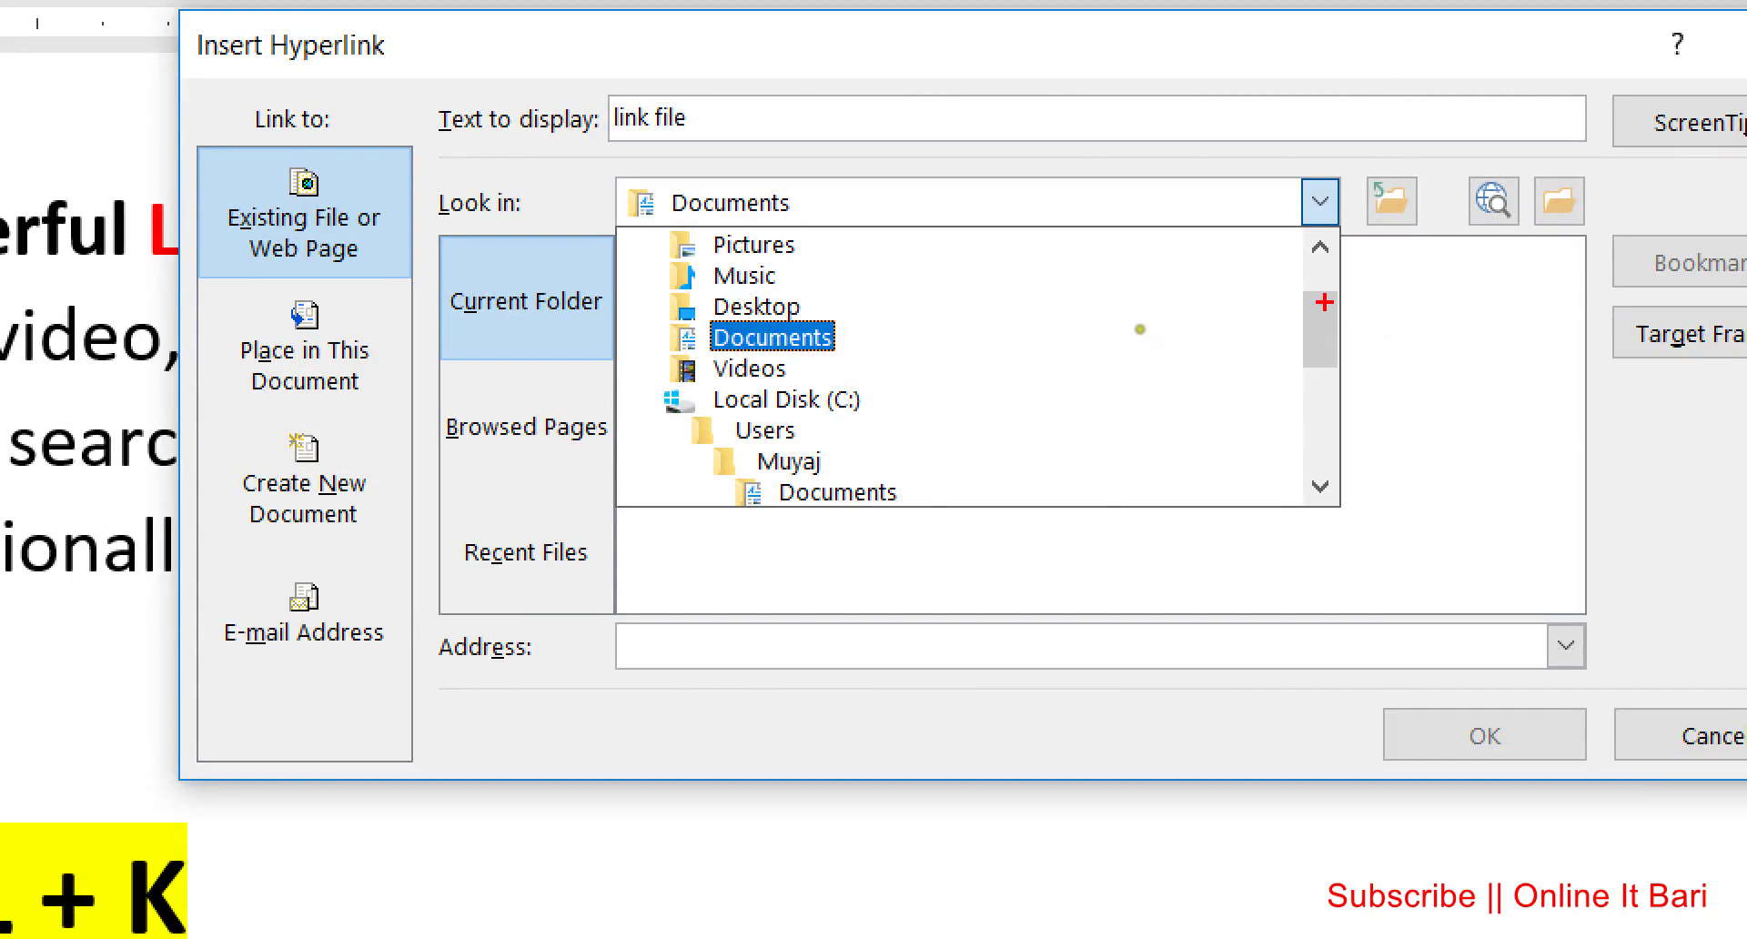
{"action": "mouse_move", "coordinate": [1283, 280]}
{"action": "left_mouse_down"}
{"action": "mouse_move", "coordinate": [1271, 344]}
{"action": "mouse_move", "coordinate": [1278, 277]}
{"action": "left_mouse_up"}
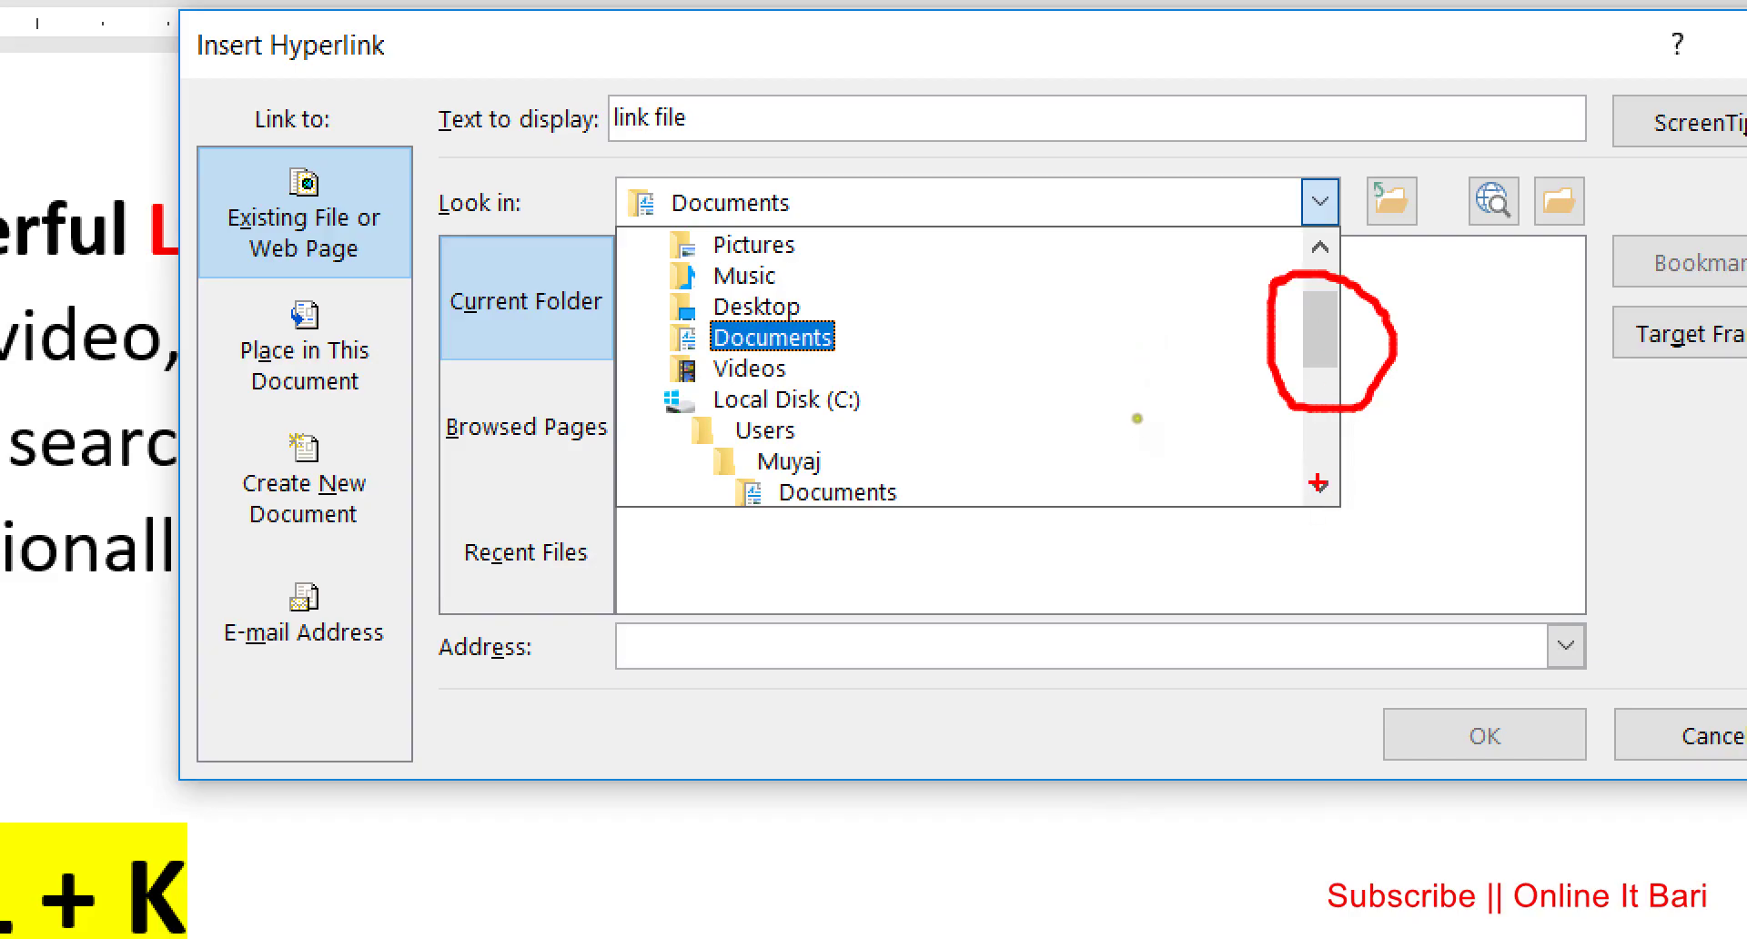
{"action": "mouse_move", "coordinate": [1324, 492]}
{"action": "left_mouse_down"}
{"action": "mouse_move", "coordinate": [1292, 477]}
{"action": "mouse_move", "coordinate": [1341, 483]}
{"action": "left_mouse_up"}
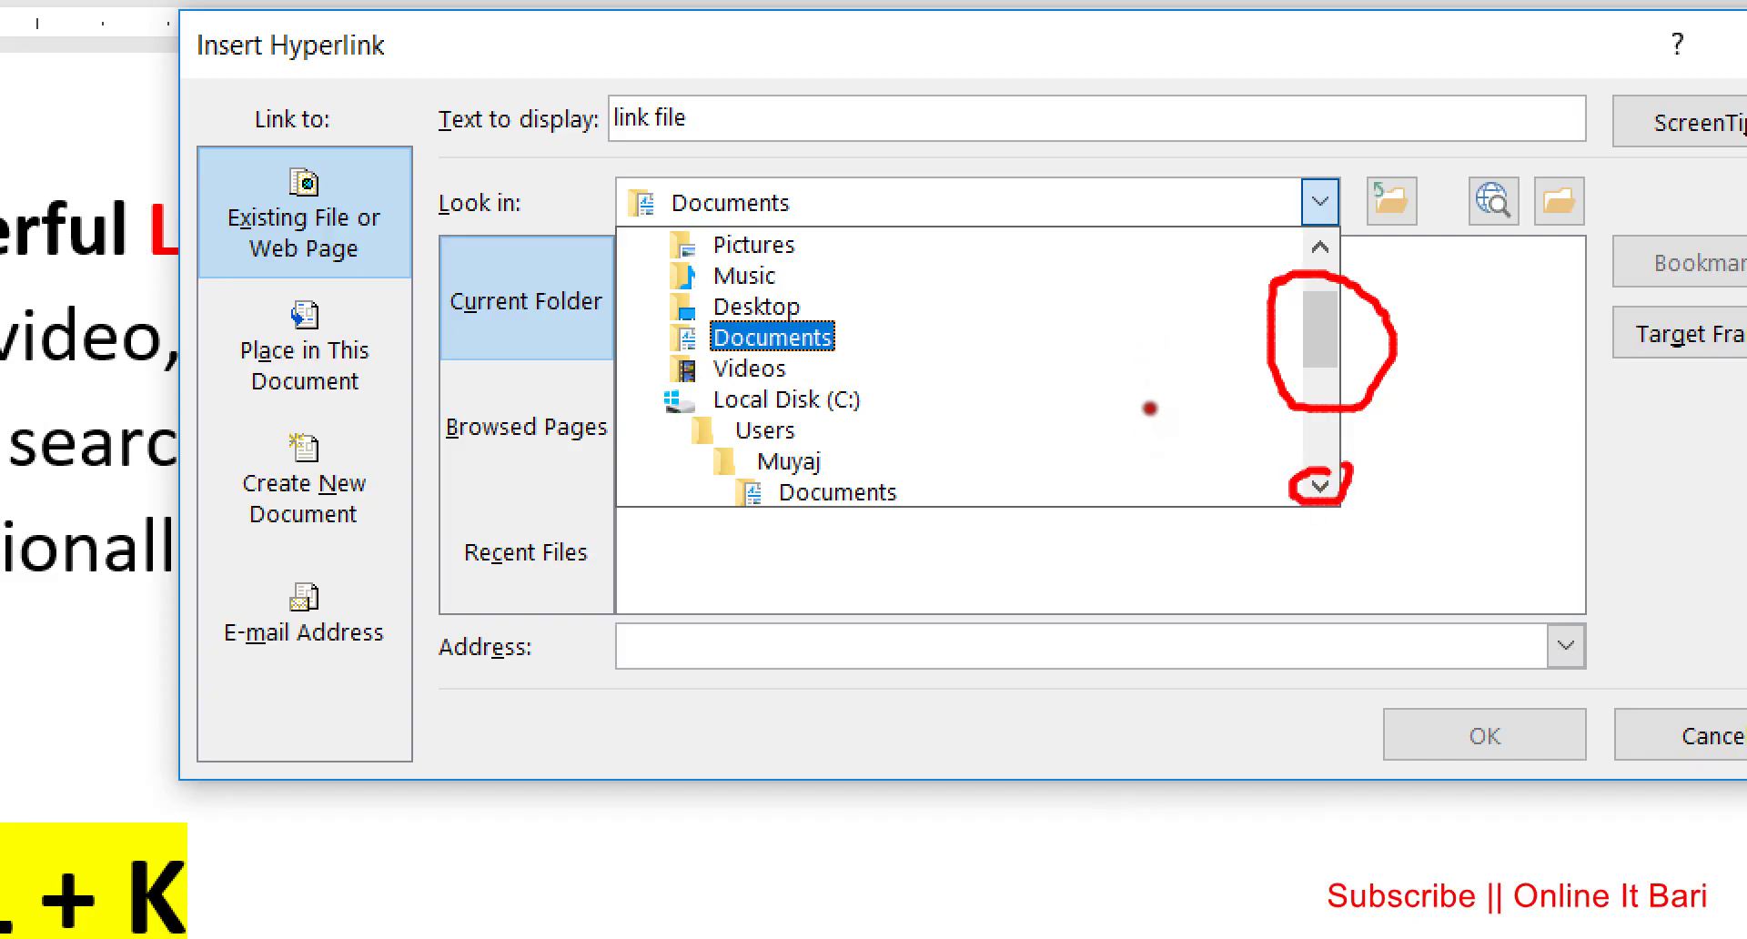
{"action": "key", "text": "Escape"}
{"action": "left_click", "coordinate": [1091, 318]}
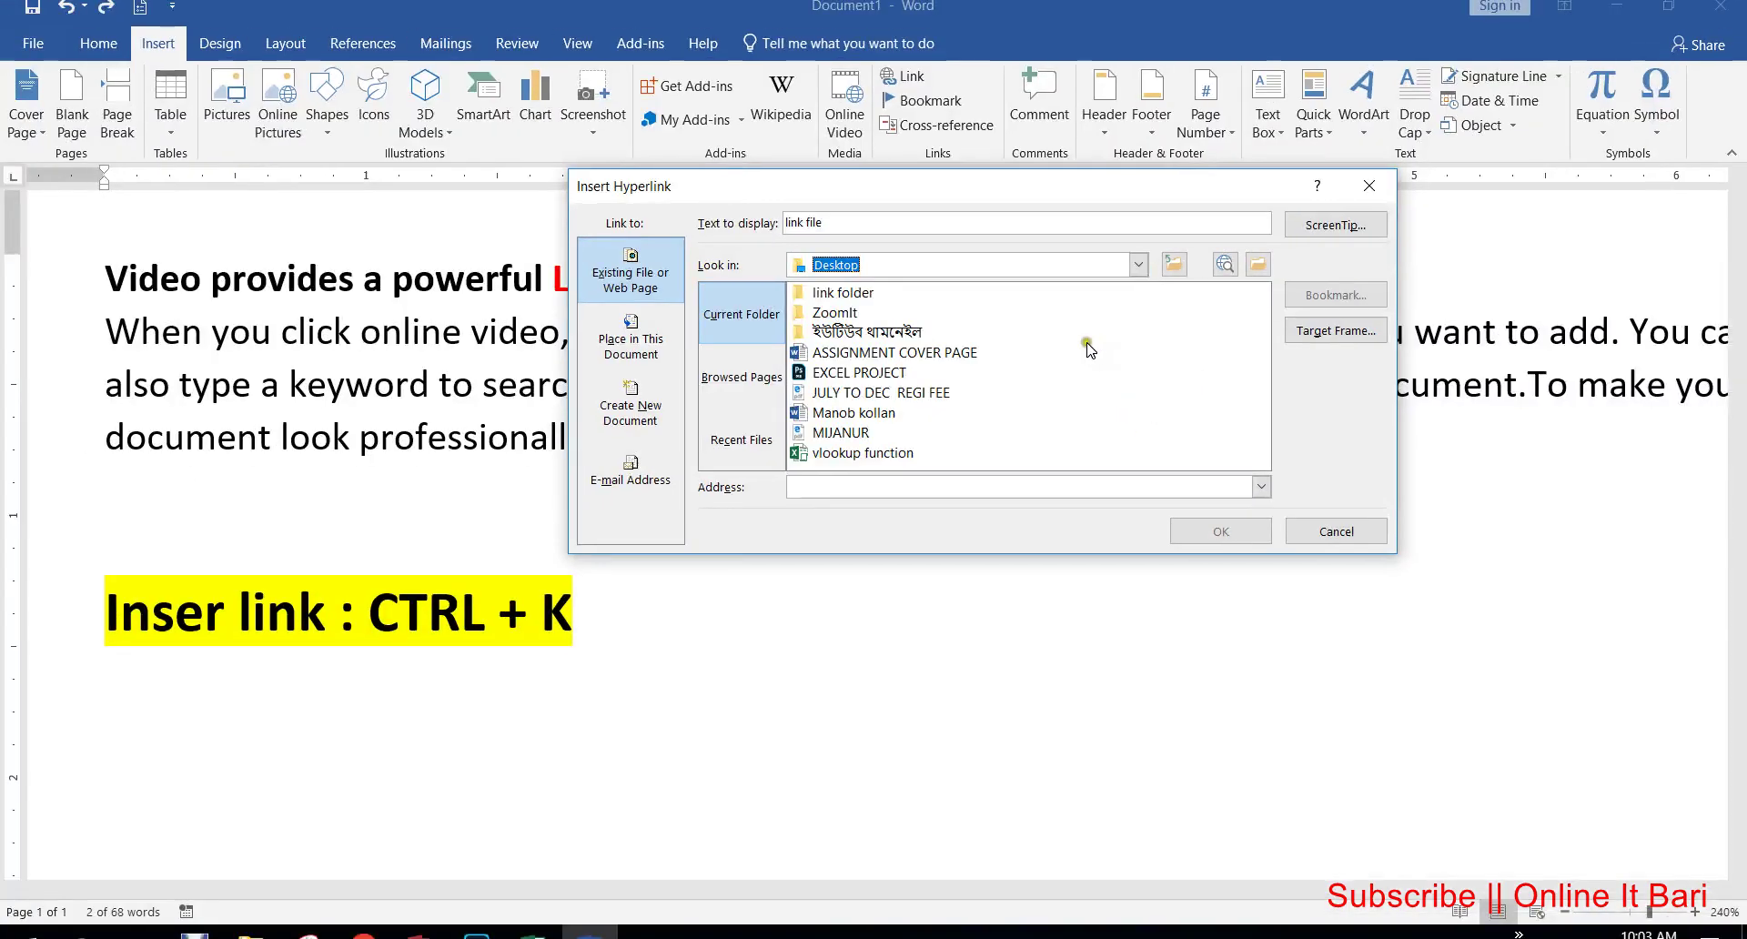
Step: Link 'link file' to ASSIGNMENT COVER PAGE.docx on the Desktop
{"action": "left_click", "coordinate": [1137, 264]}
{"action": "left_click", "coordinate": [1135, 284]}
{"action": "left_click", "coordinate": [1137, 266]}
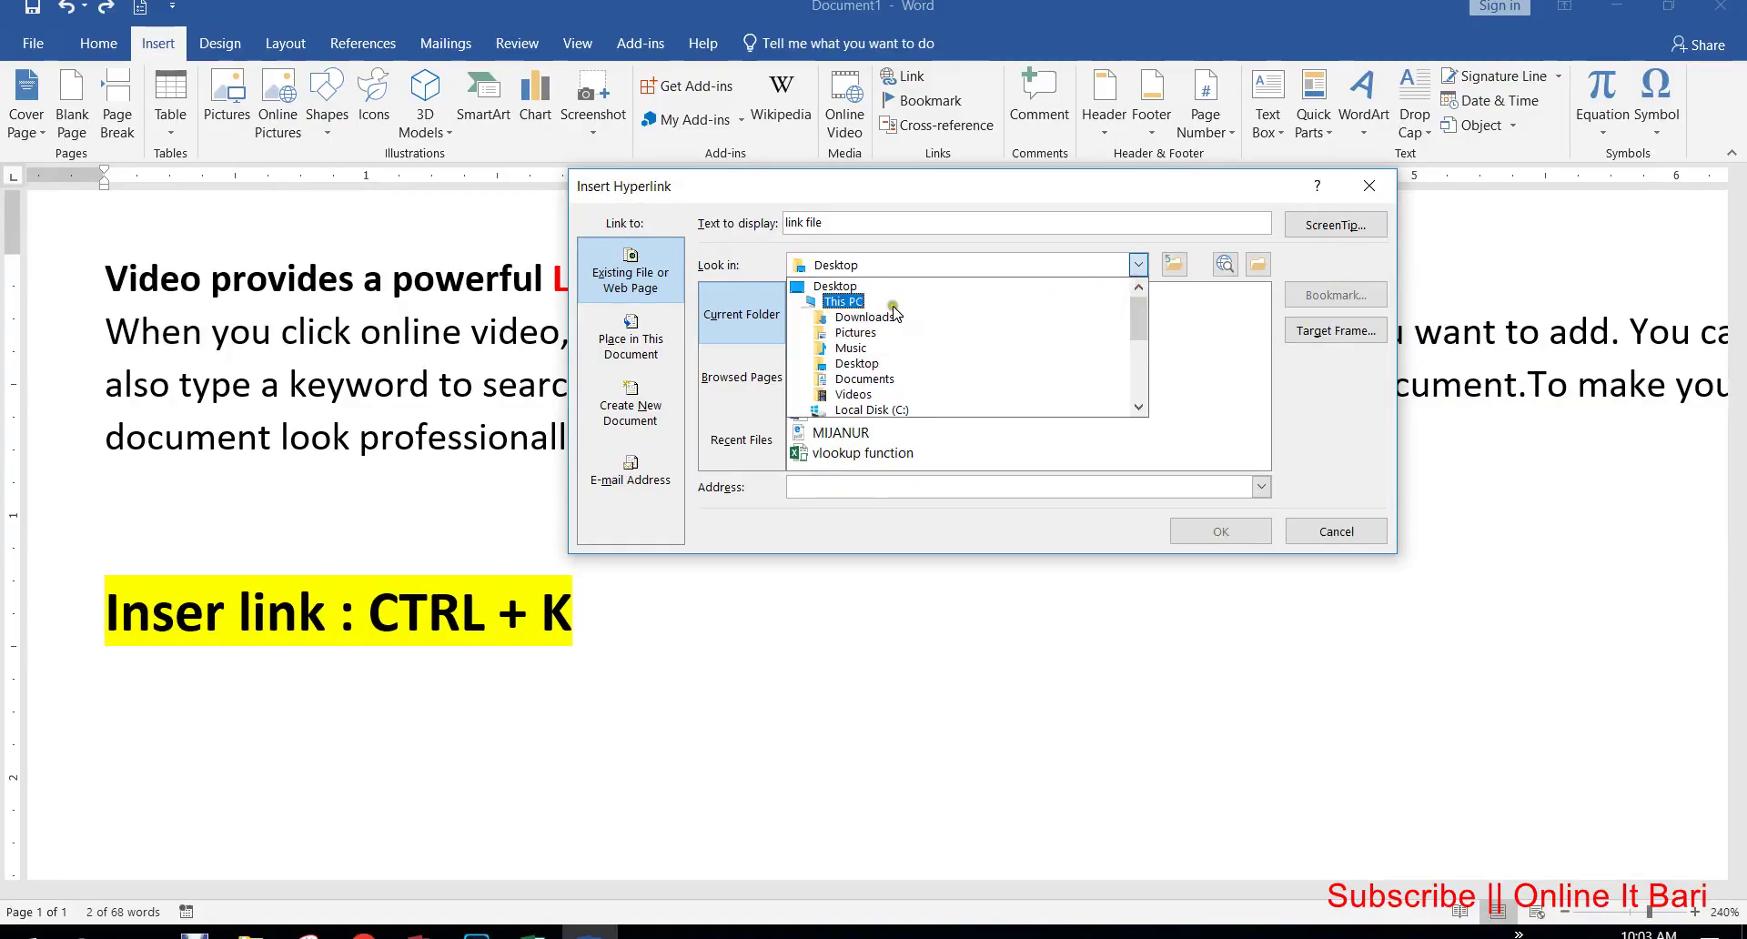
{"action": "left_click", "coordinate": [845, 309]}
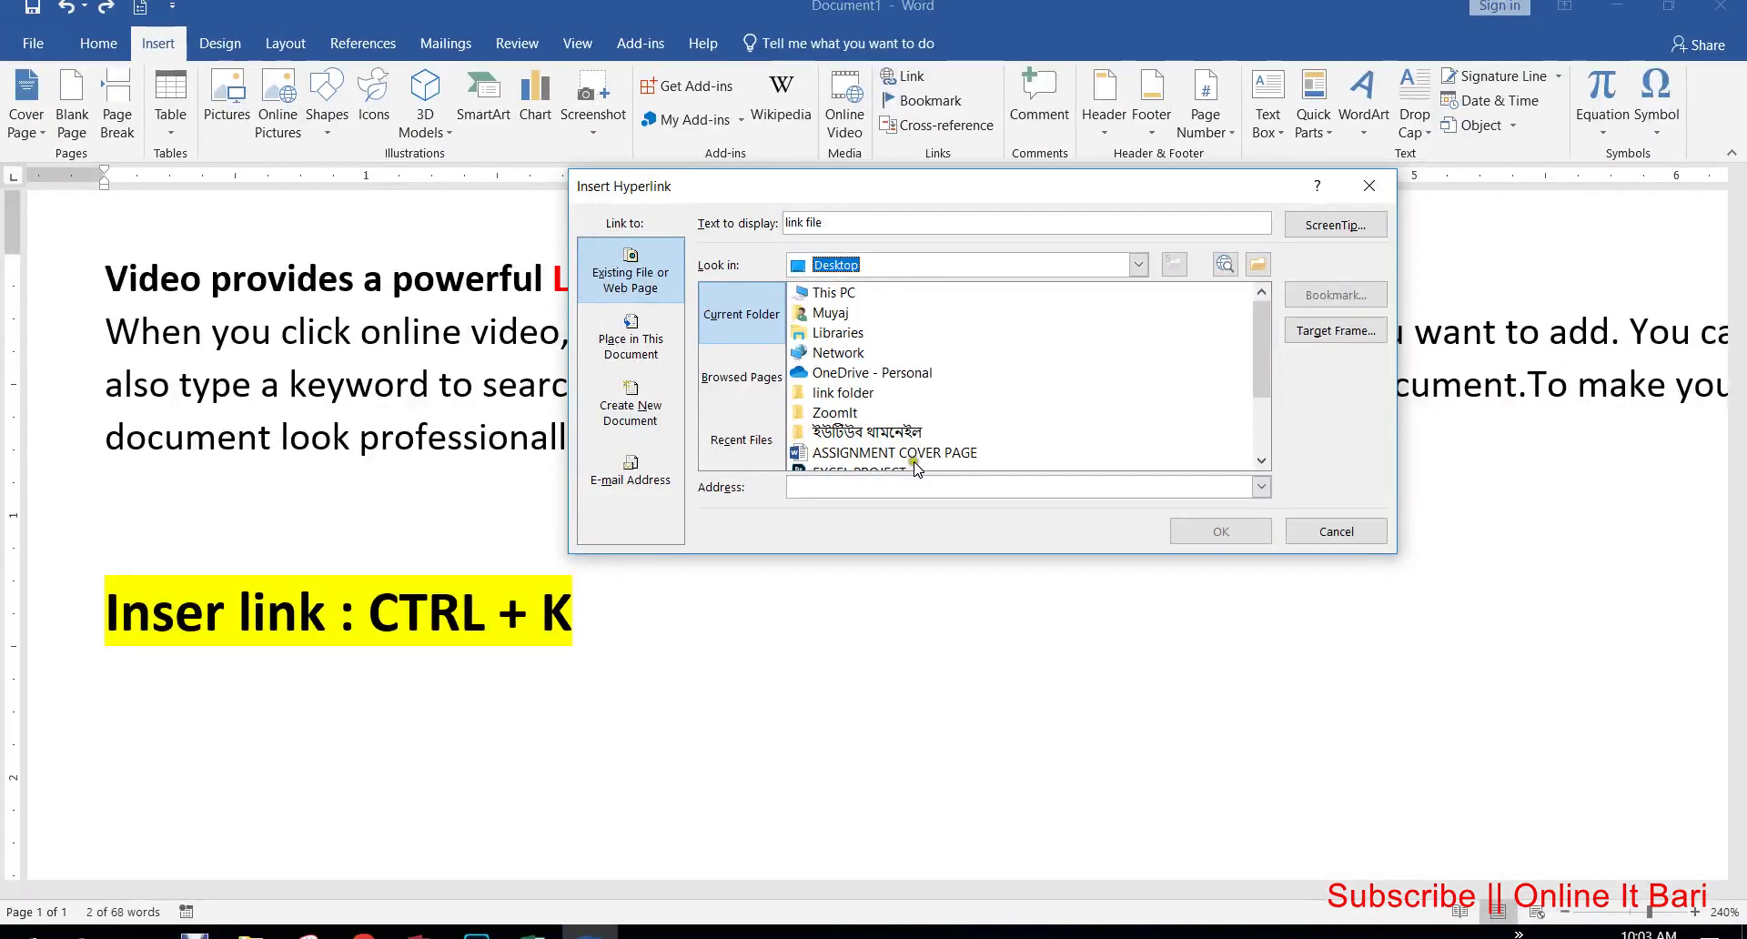
{"action": "left_click", "coordinate": [914, 457]}
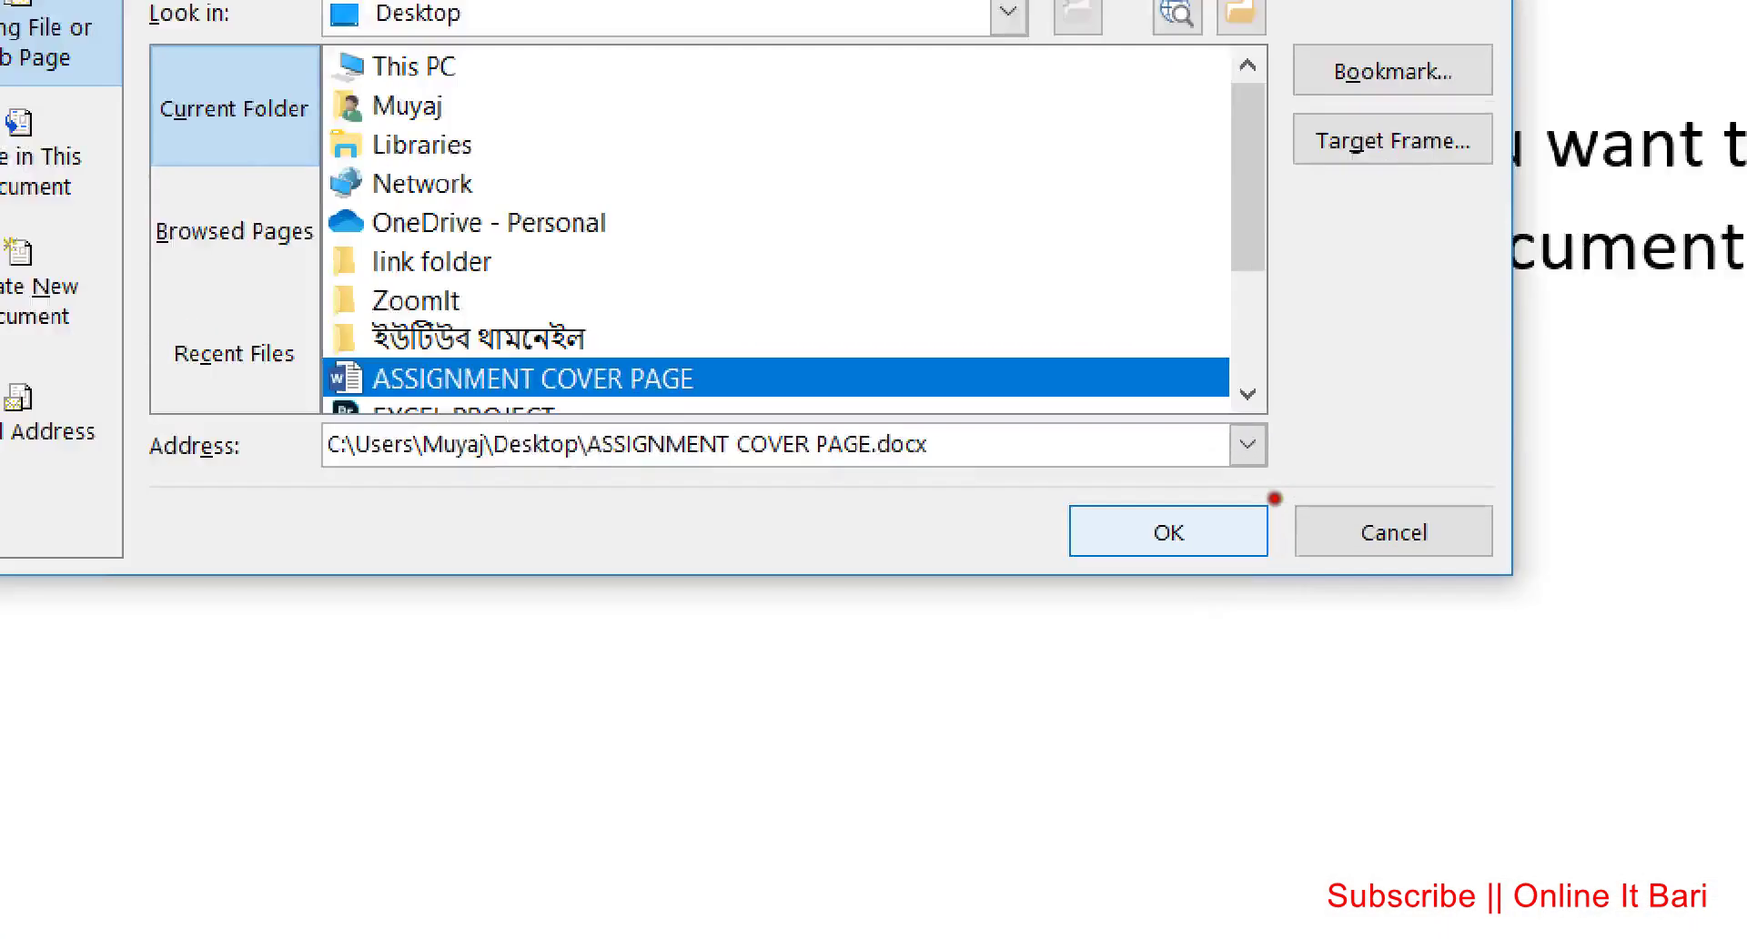
{"action": "left_click_drag", "start_coordinate": [1166, 466], "coordinate": [1190, 446]}
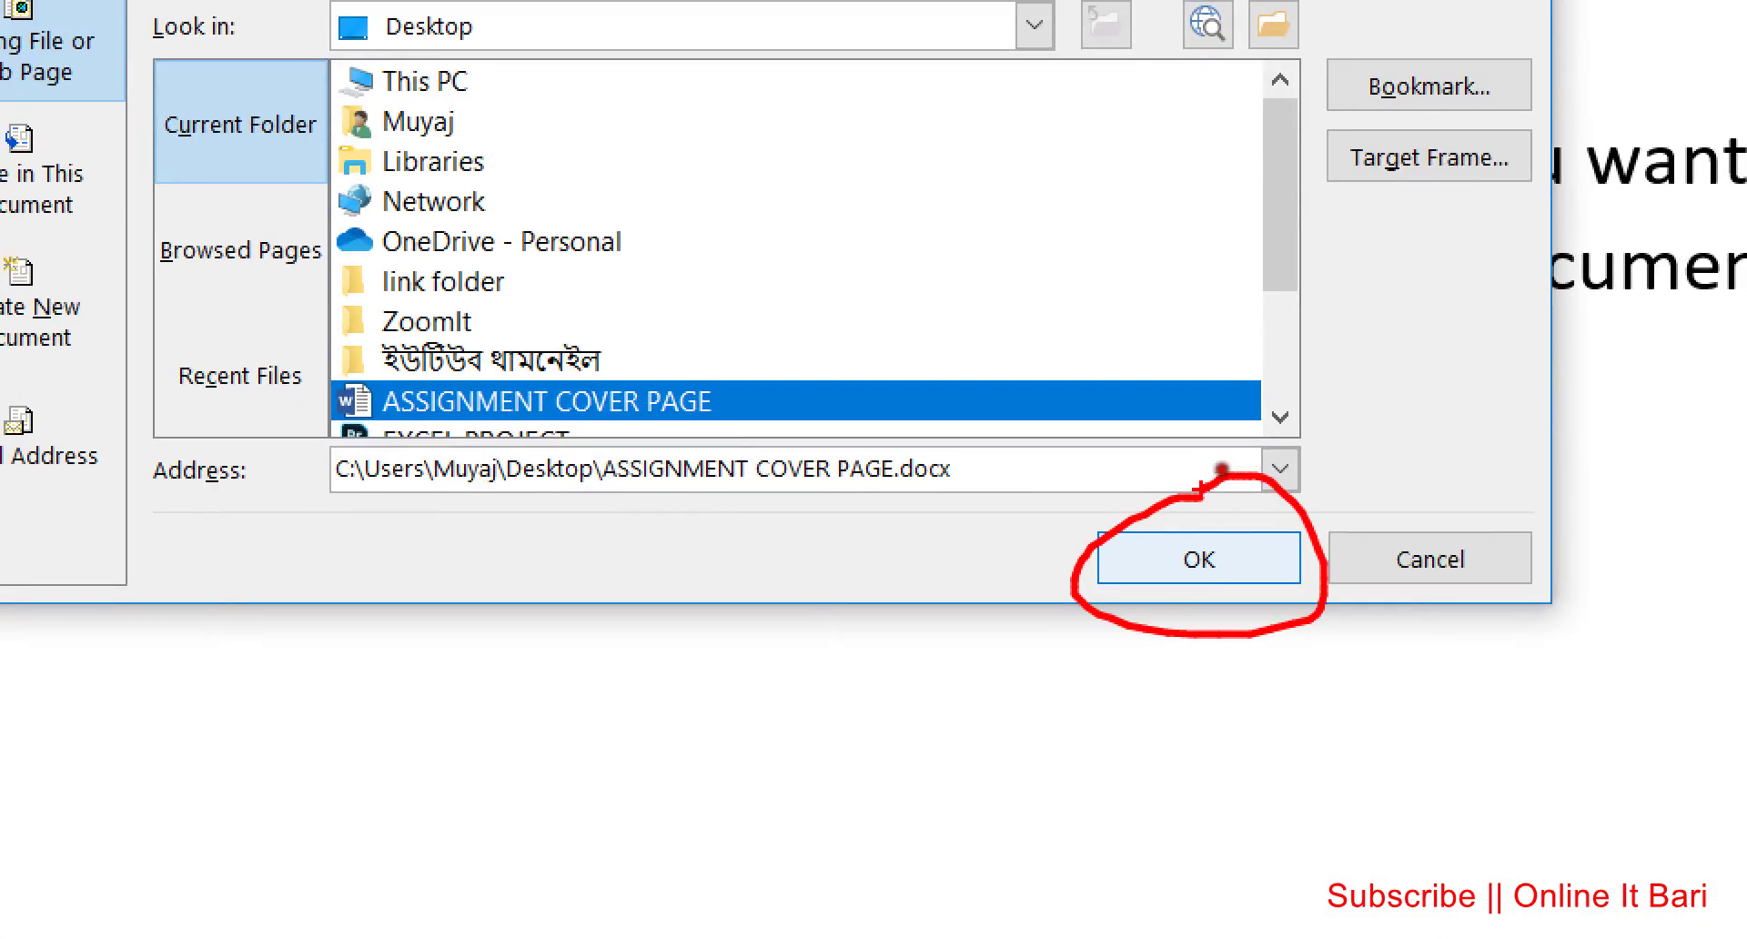
{"action": "key", "text": "Escape"}
{"action": "left_click", "coordinate": [1237, 532]}
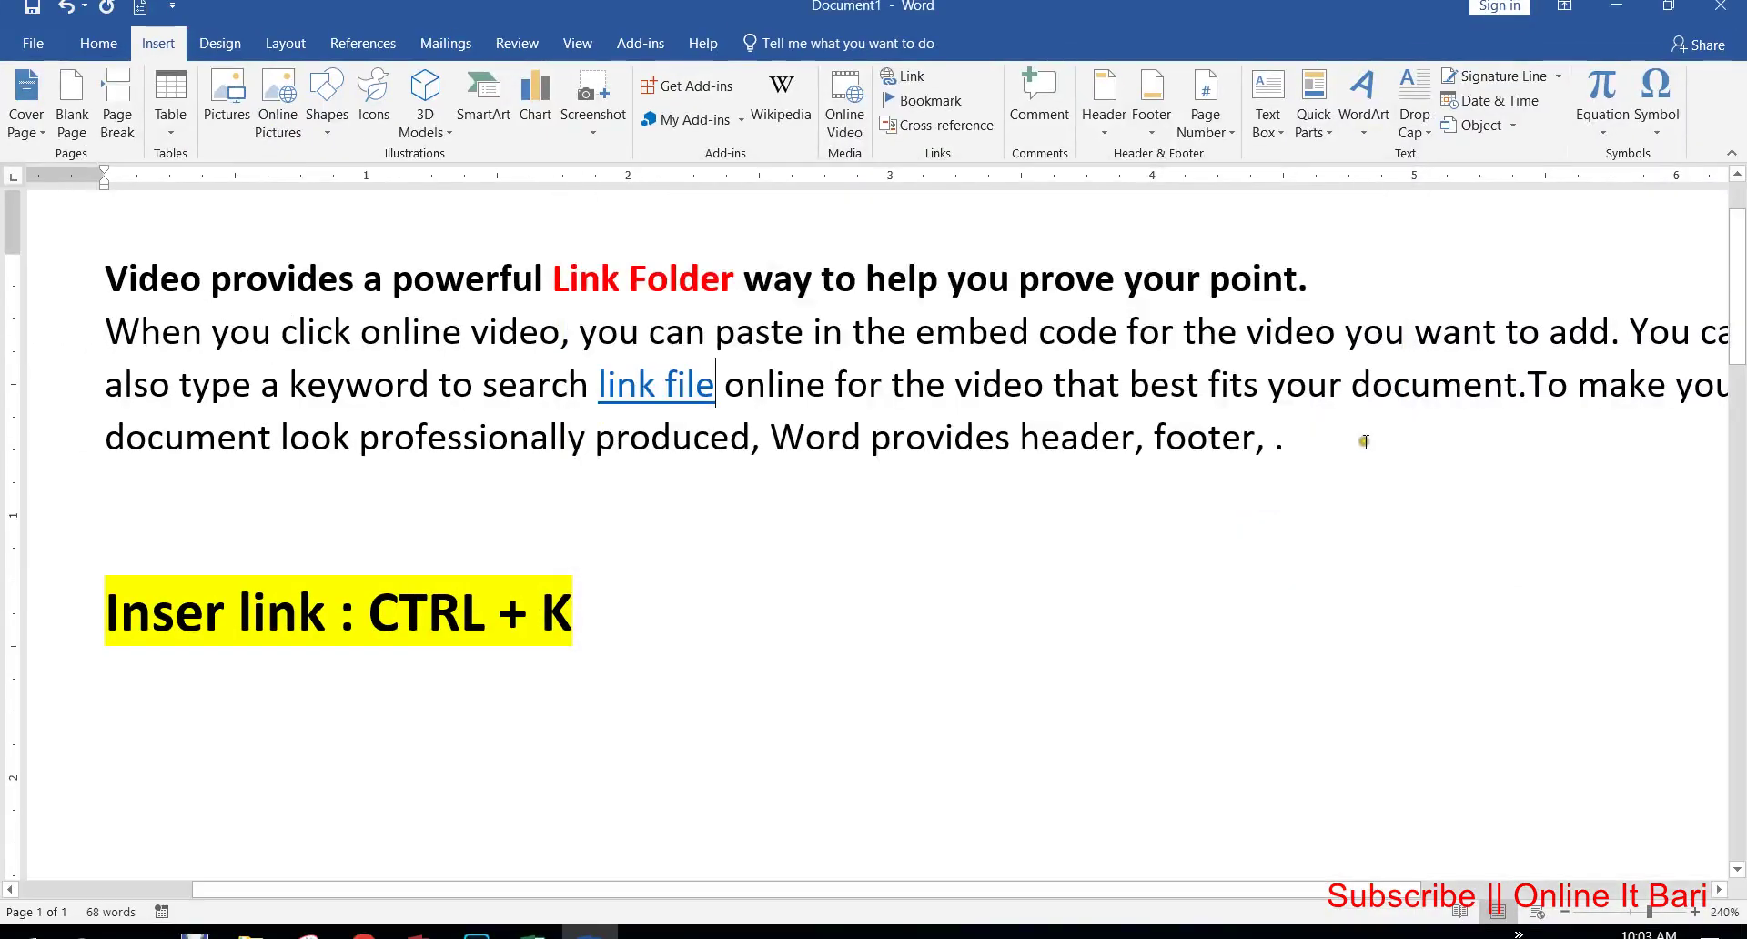
{"action": "mouse_move", "coordinate": [633, 402]}
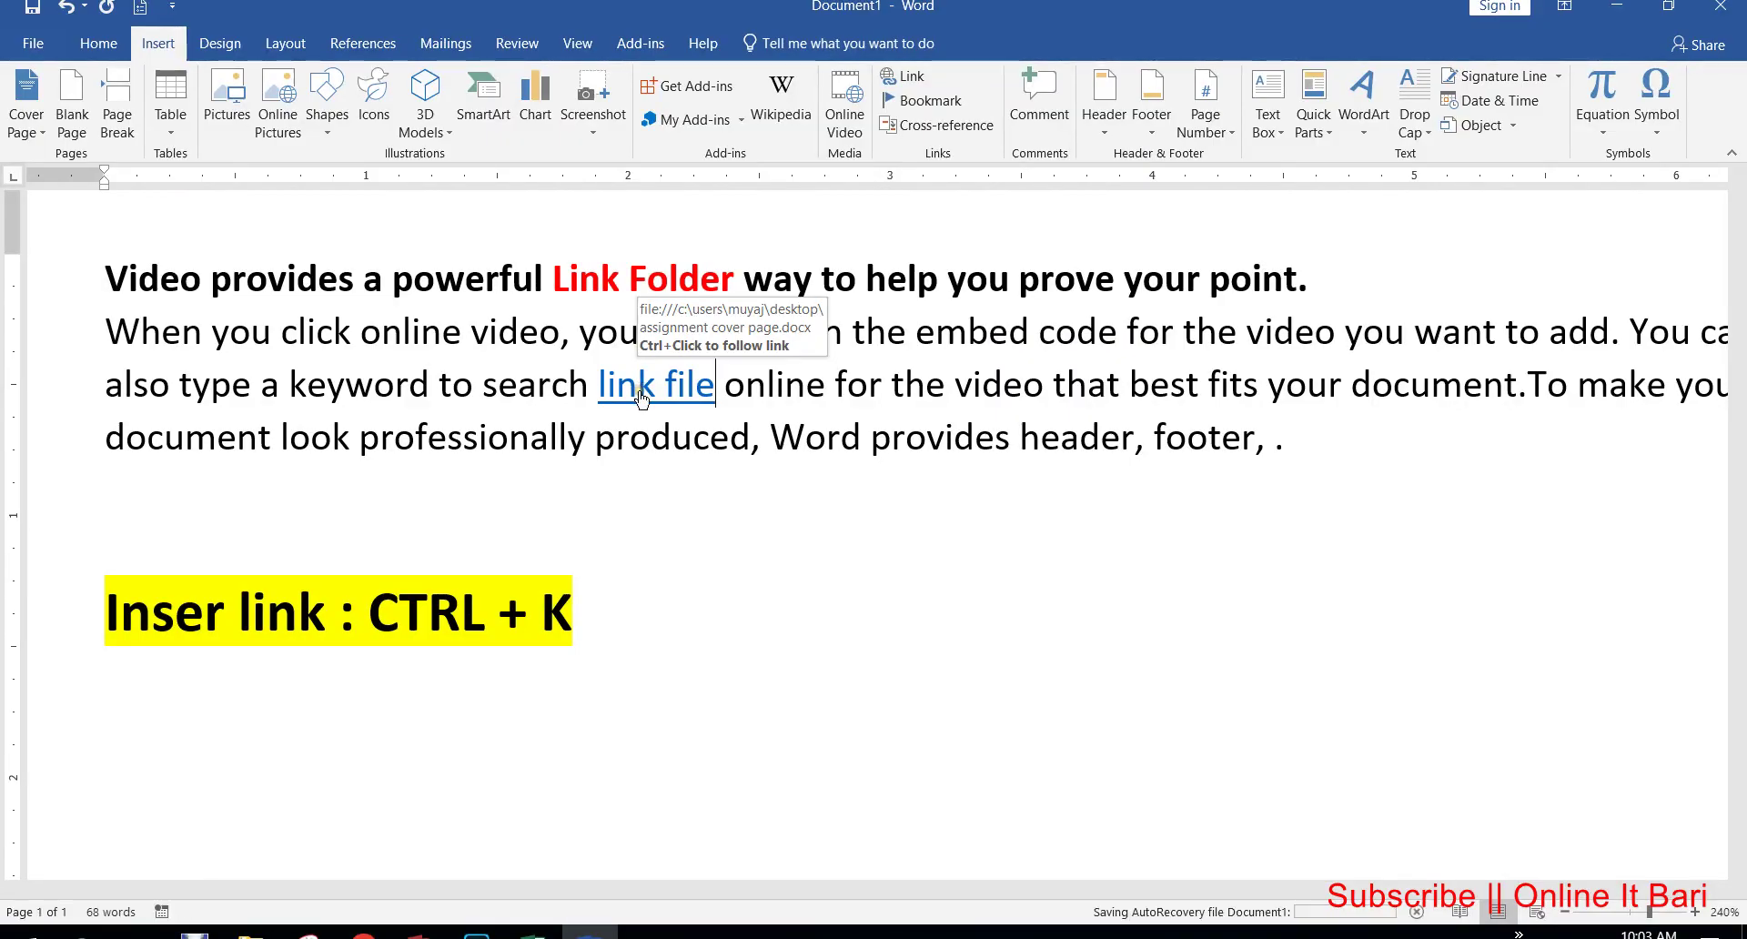
{"action": "left_click", "coordinate": [642, 398], "text": "ctrl"}
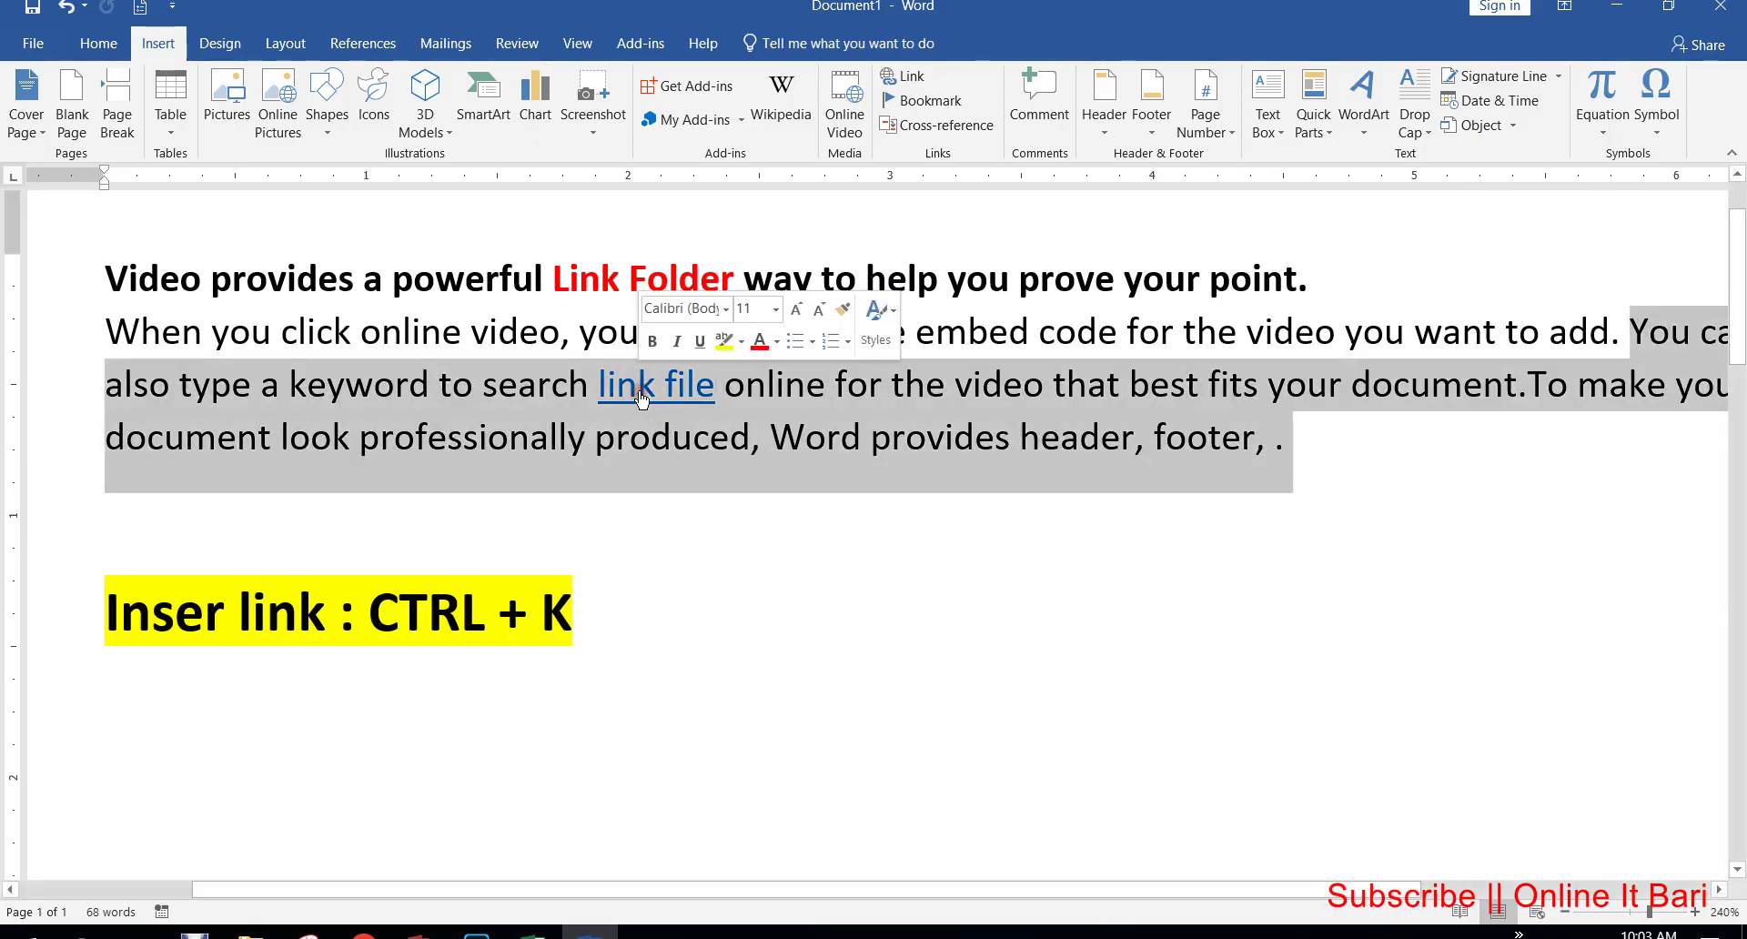
{"action": "left_click", "coordinate": [645, 393], "text": "ctrl"}
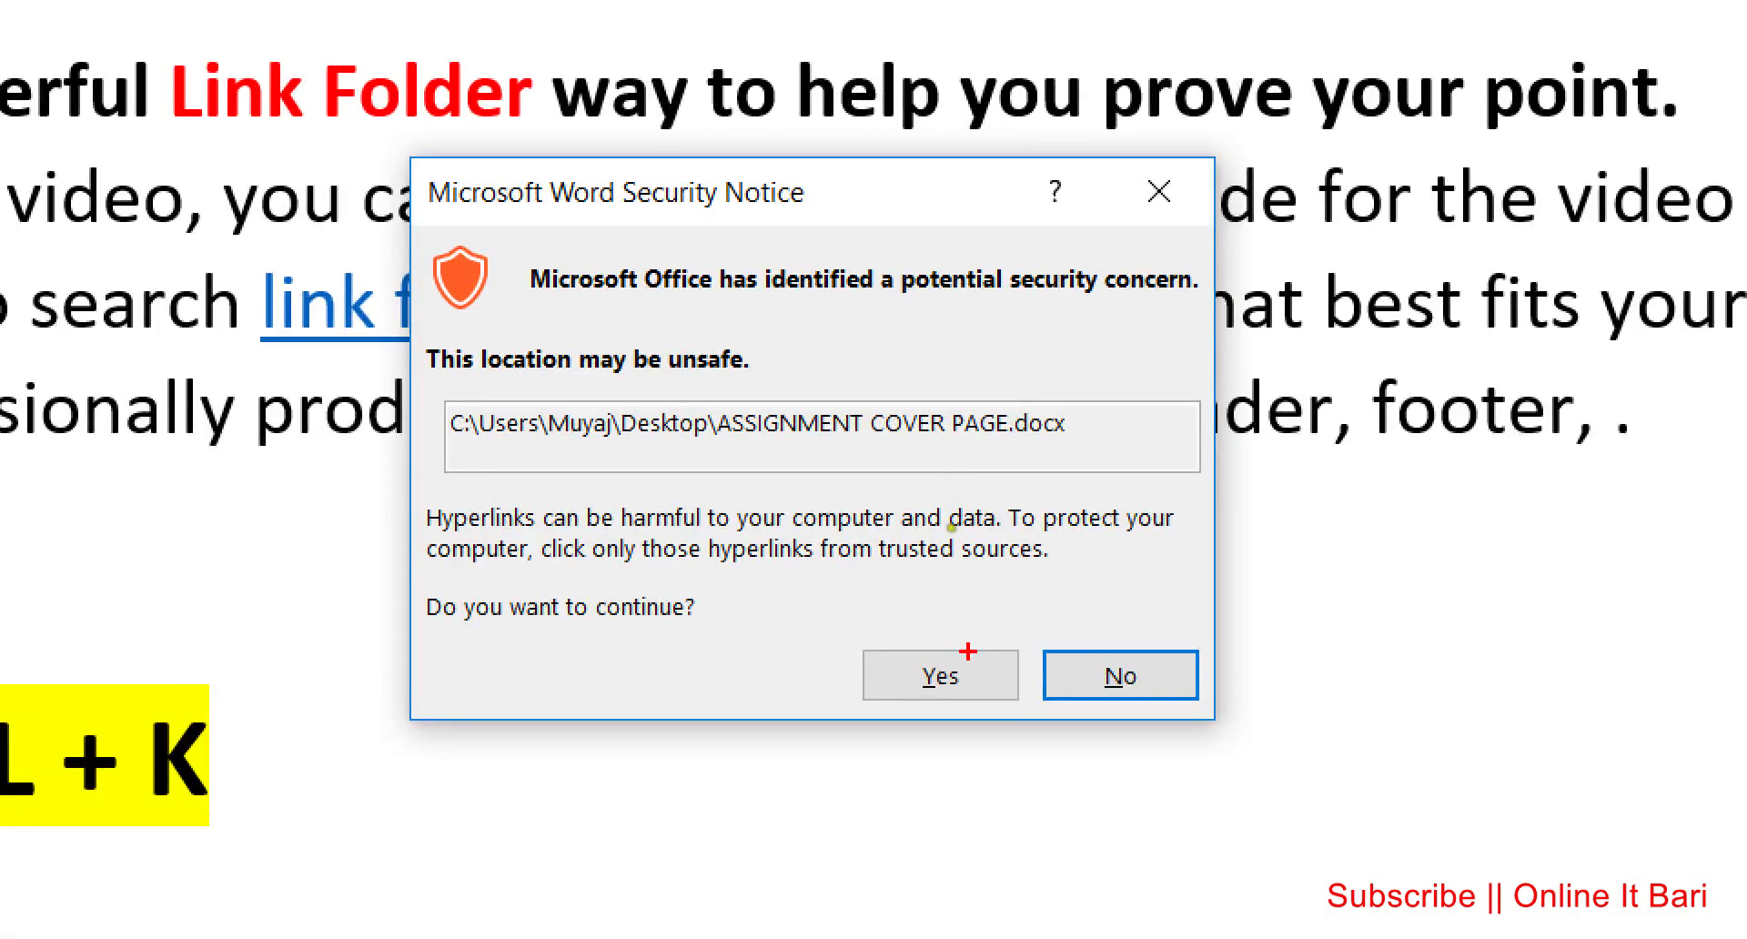
Step: Accept the security notice so the 'link file' link opens ASSIGNMENT COVER PAGE
{"action": "left_click_drag", "start_coordinate": [947, 626], "coordinate": [975, 658]}
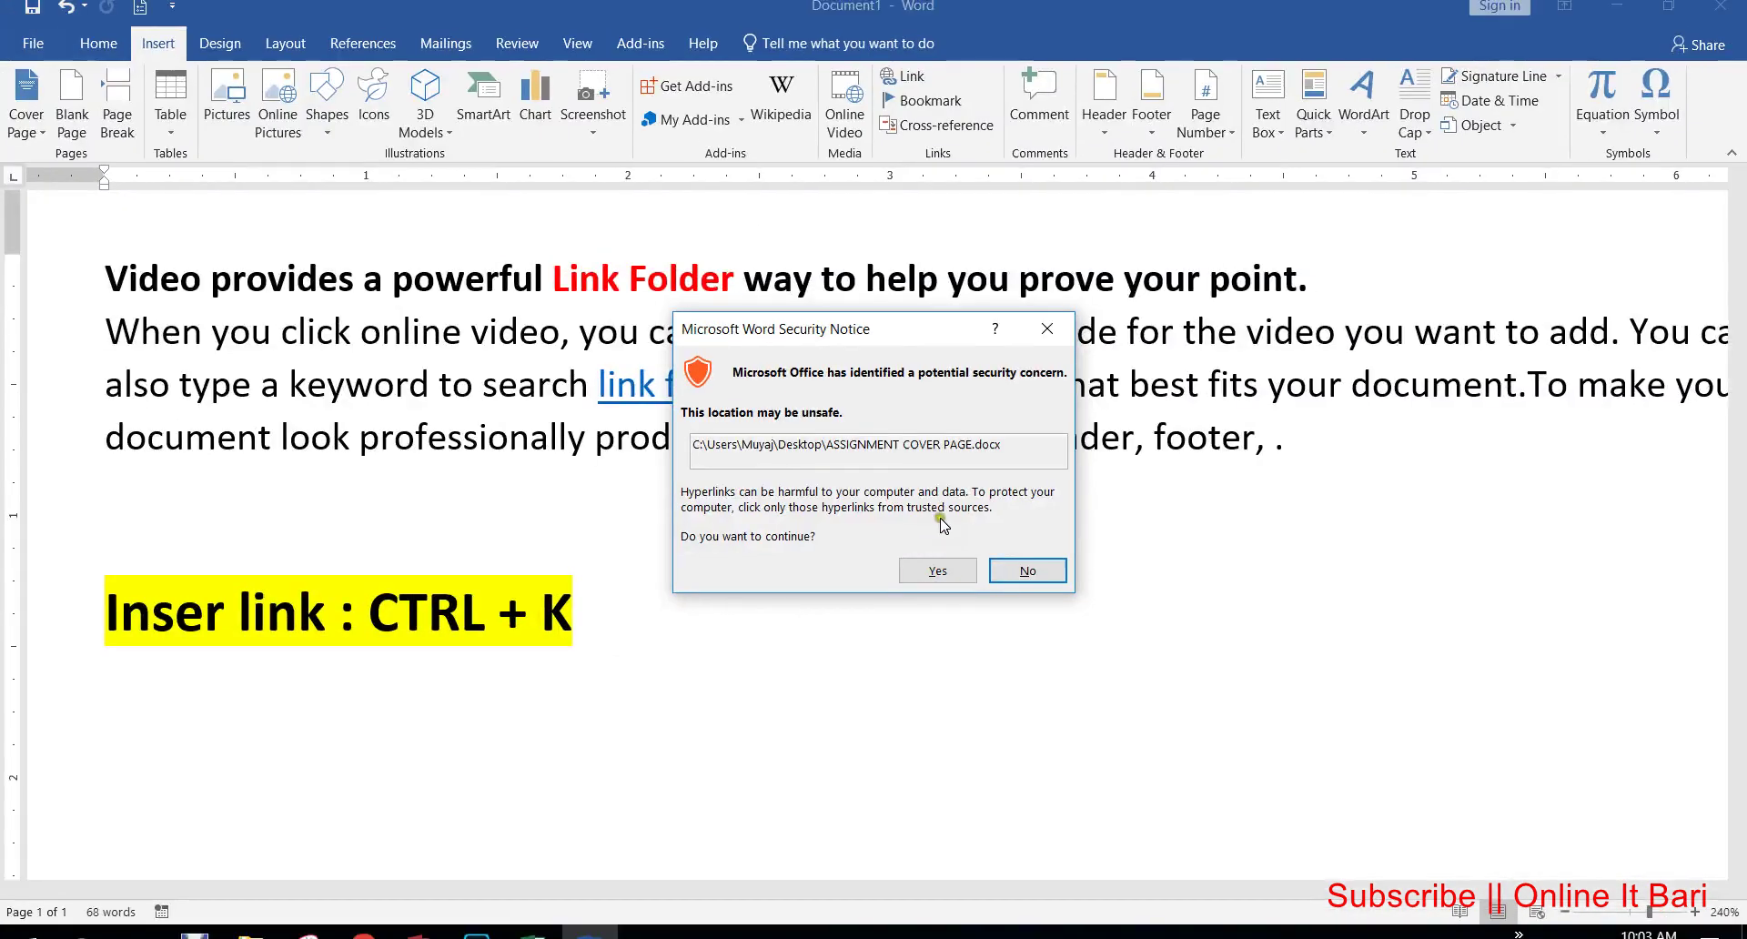
{"action": "left_click", "coordinate": [941, 676]}
{"action": "scroll", "coordinate": [998, 470], "scroll_direction": "down", "scroll_amount": 3}
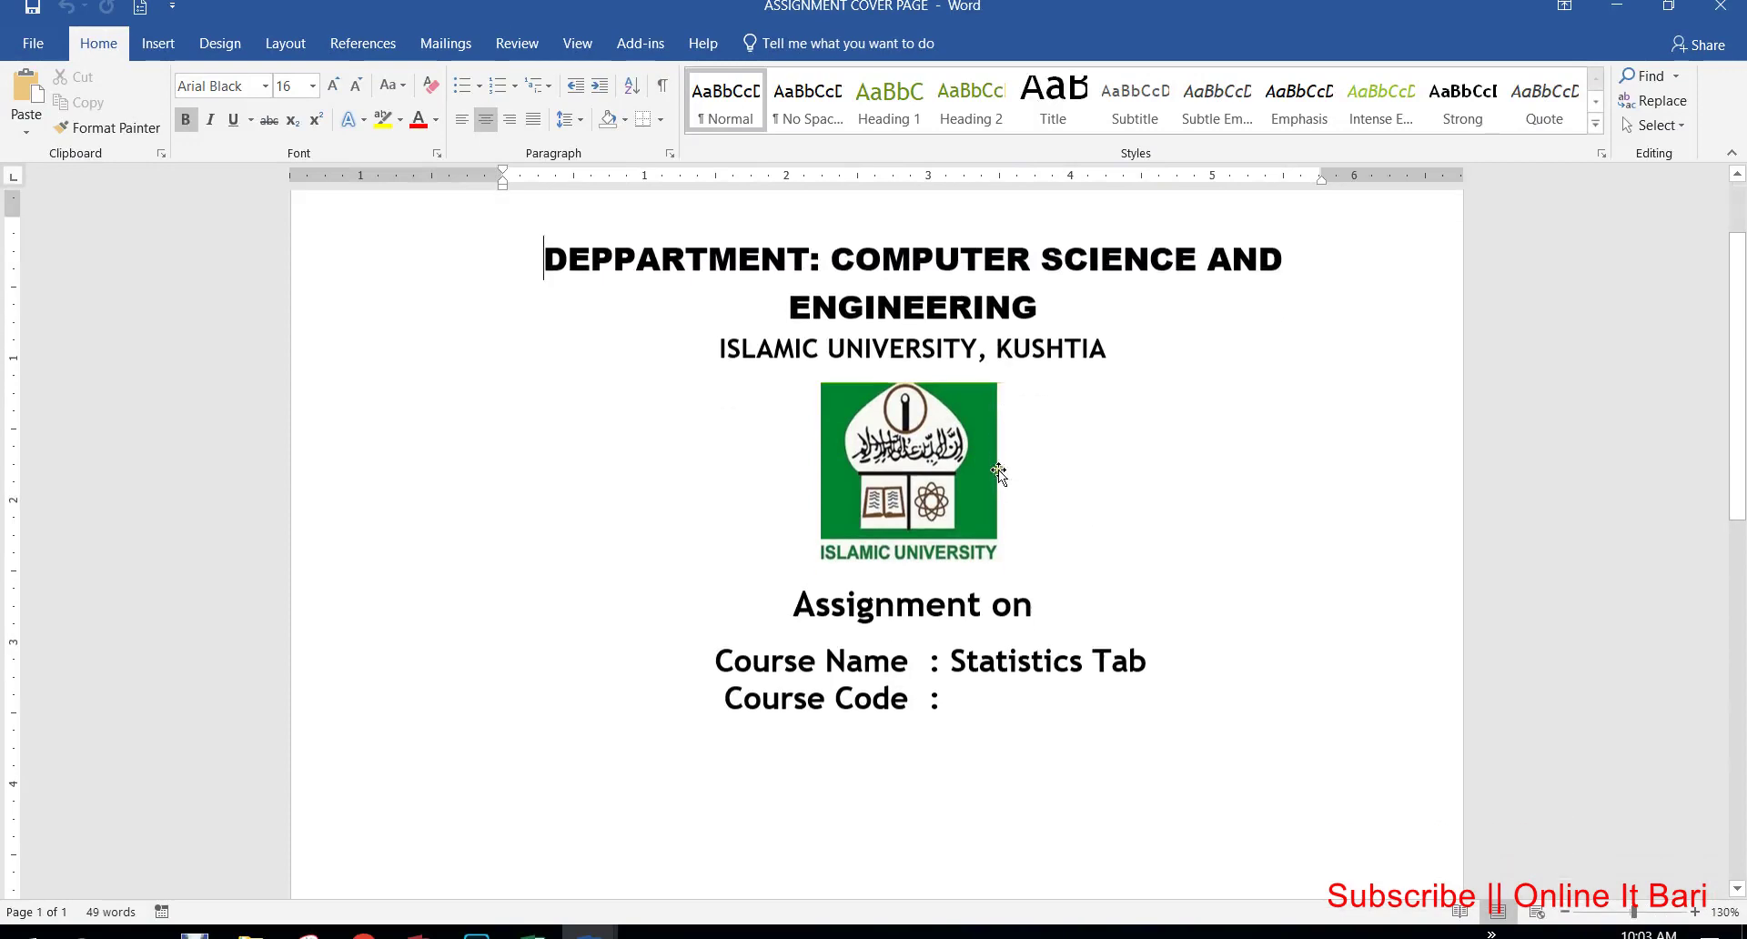
{"action": "left_click", "coordinate": [1729, 18]}
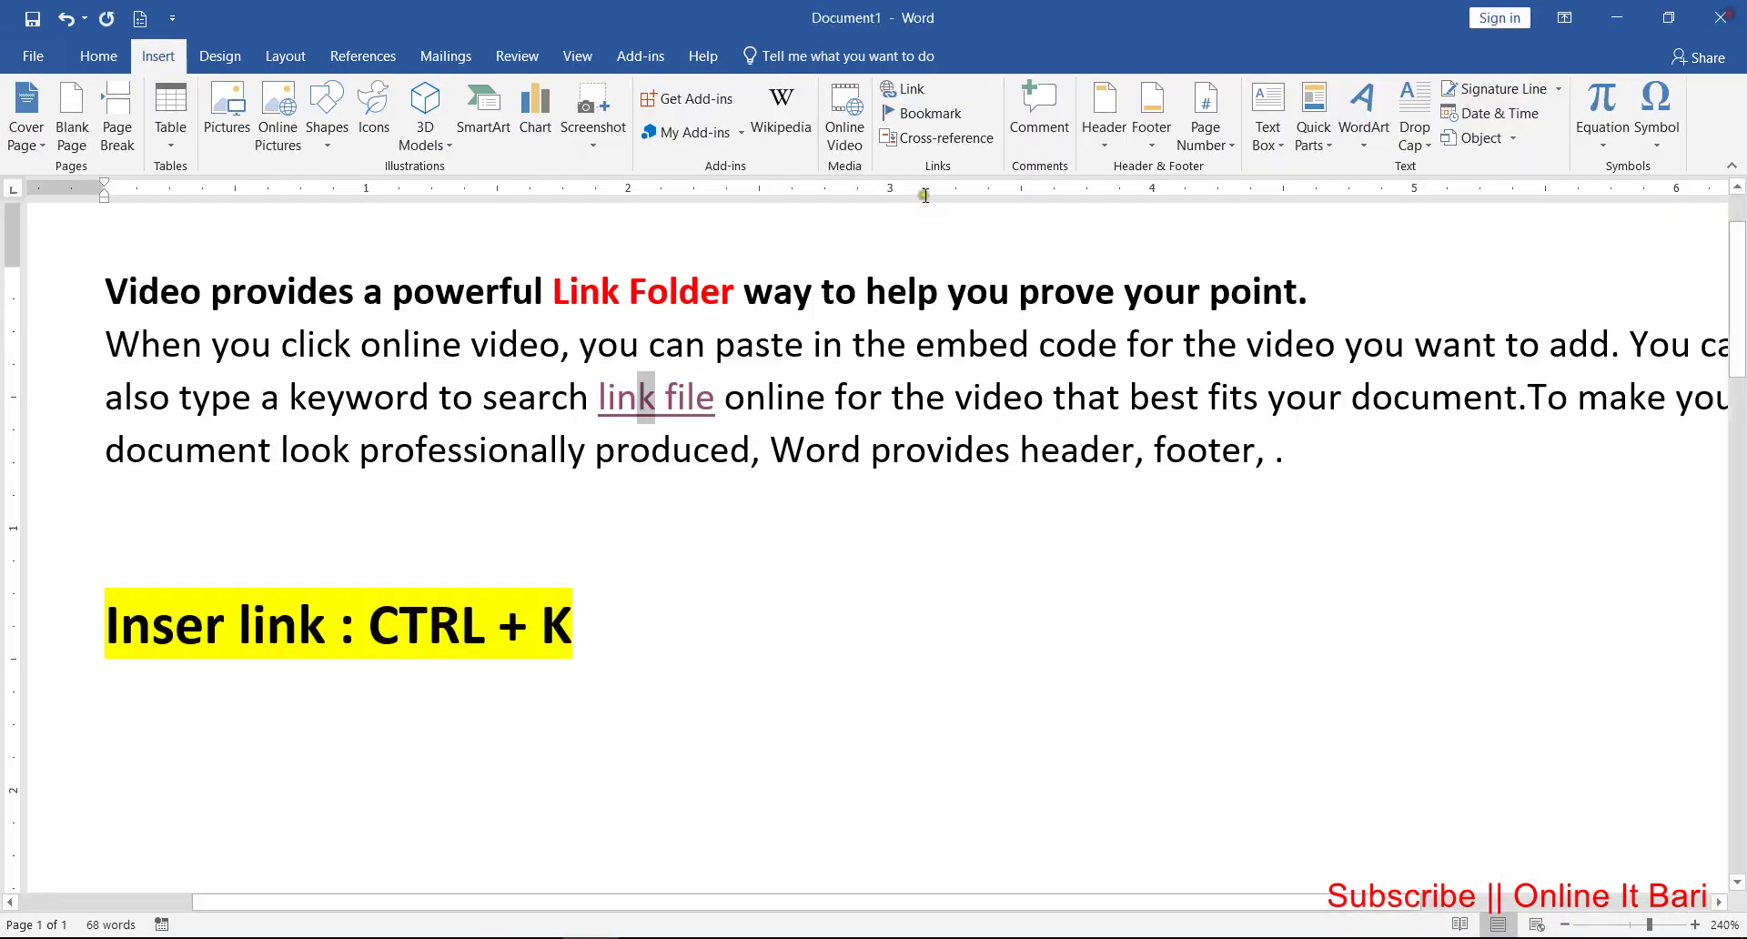
{"action": "left_click", "coordinate": [662, 399]}
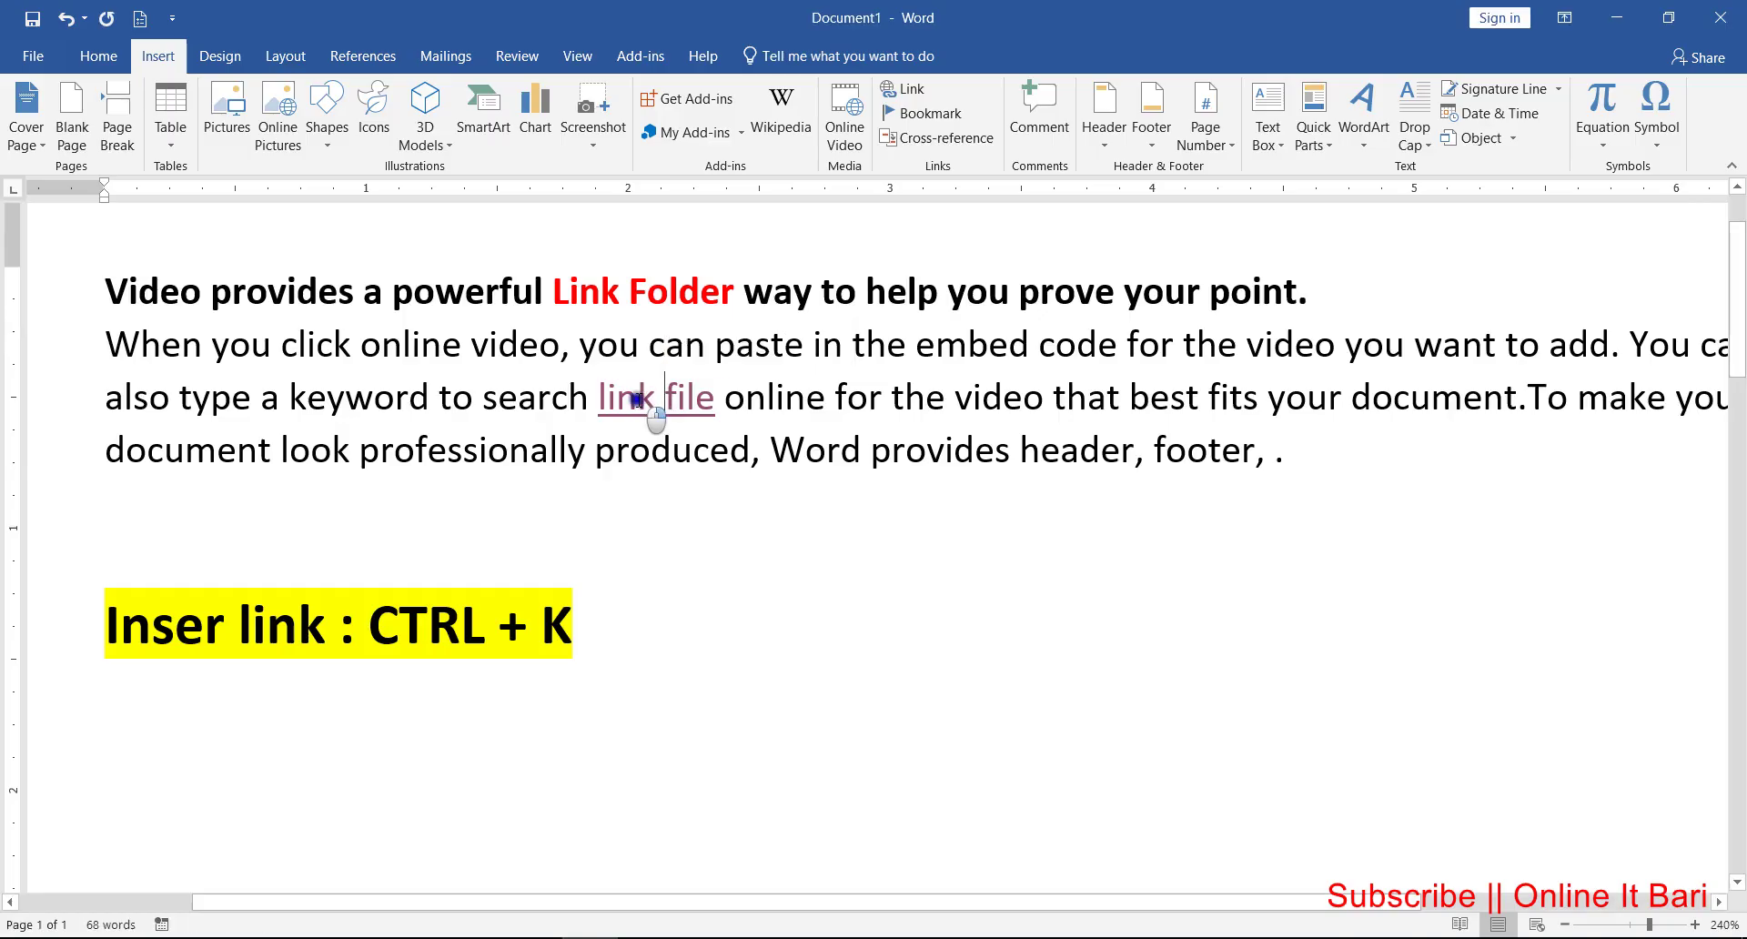
{"action": "right_click", "coordinate": [640, 397]}
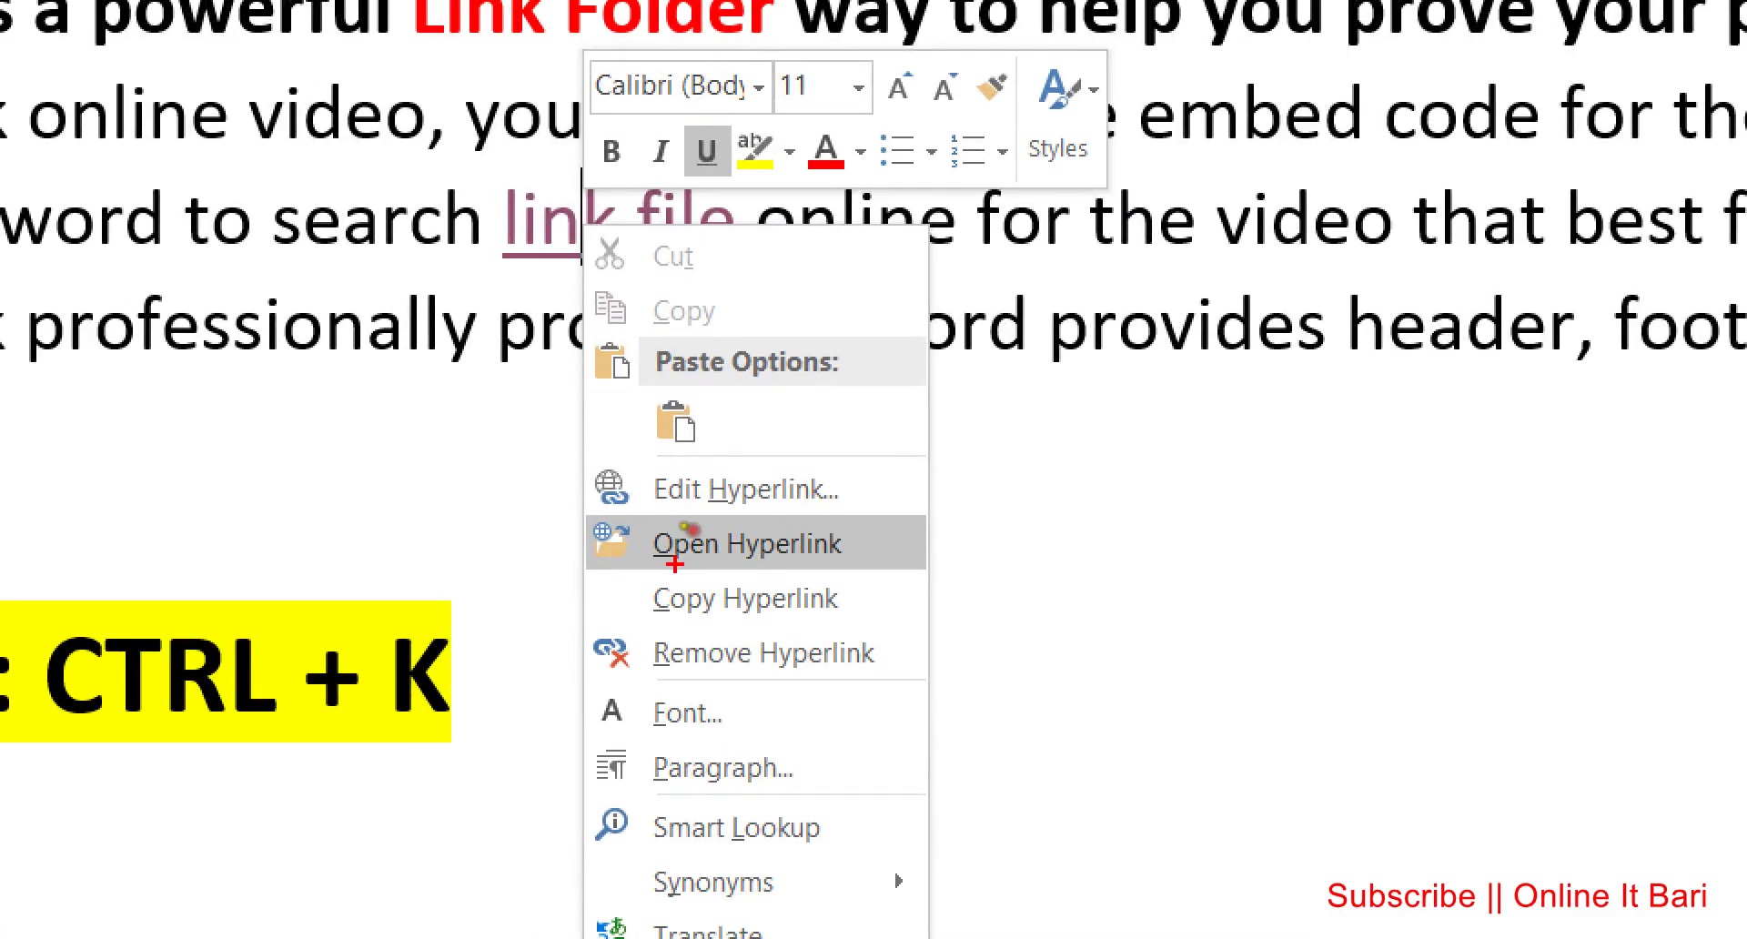
{"action": "left_click_drag", "start_coordinate": [650, 571], "coordinate": [872, 552]}
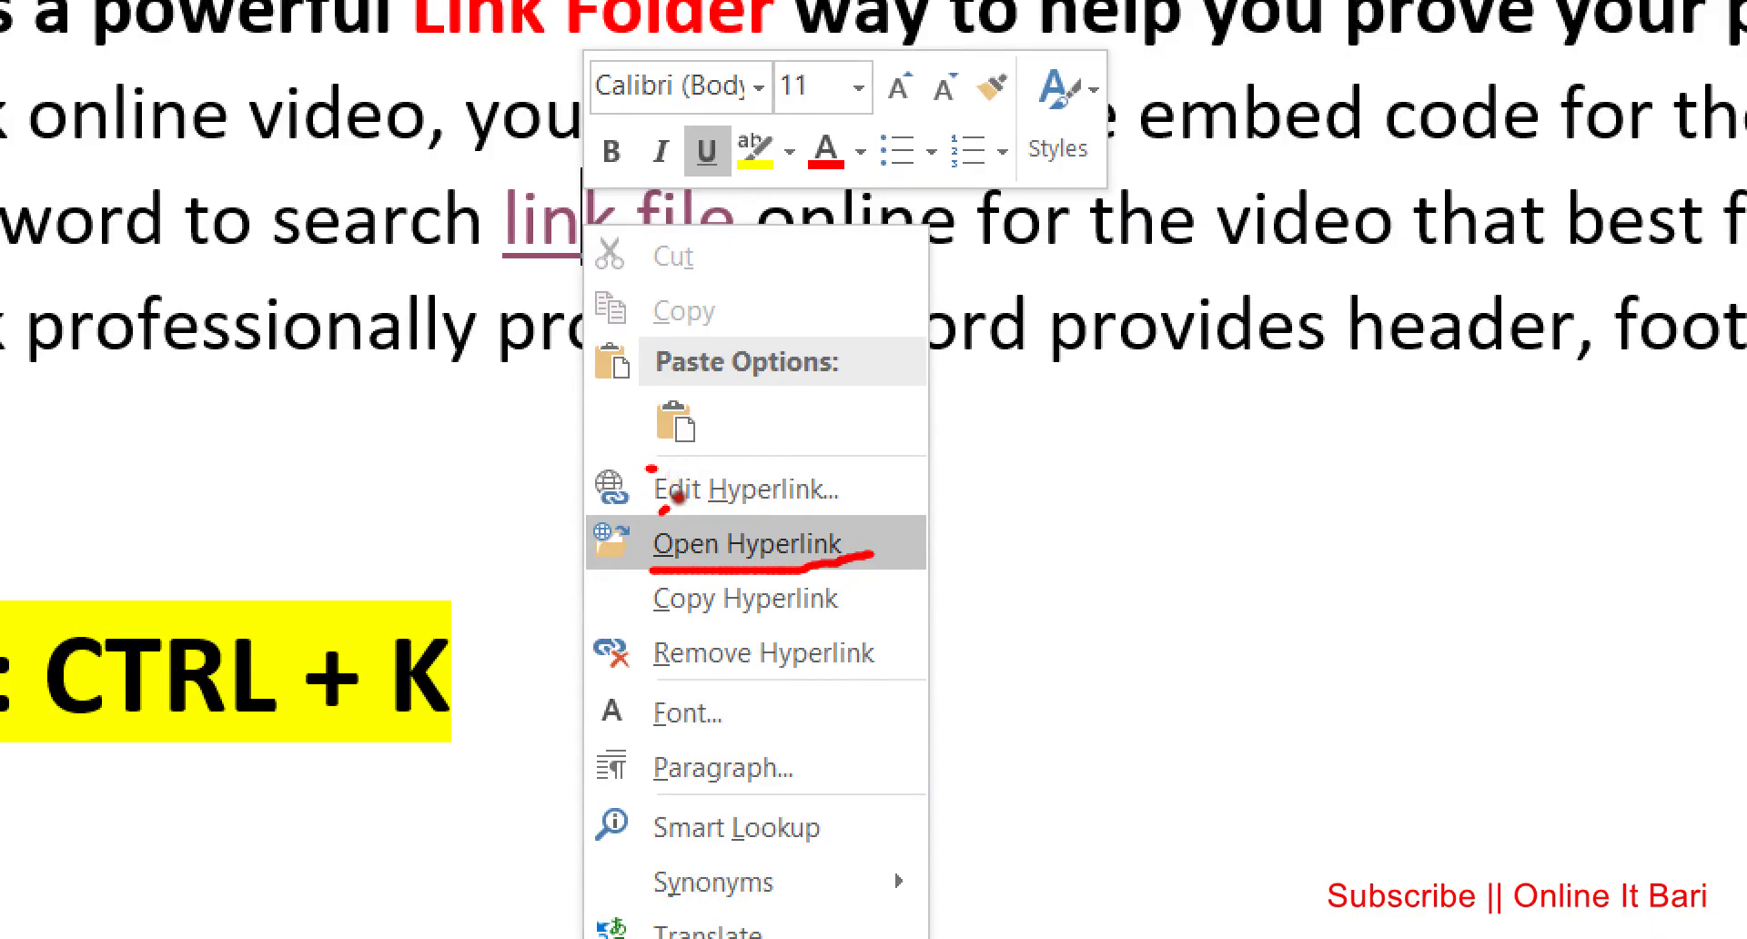
{"action": "left_click_drag", "start_coordinate": [659, 512], "coordinate": [843, 508]}
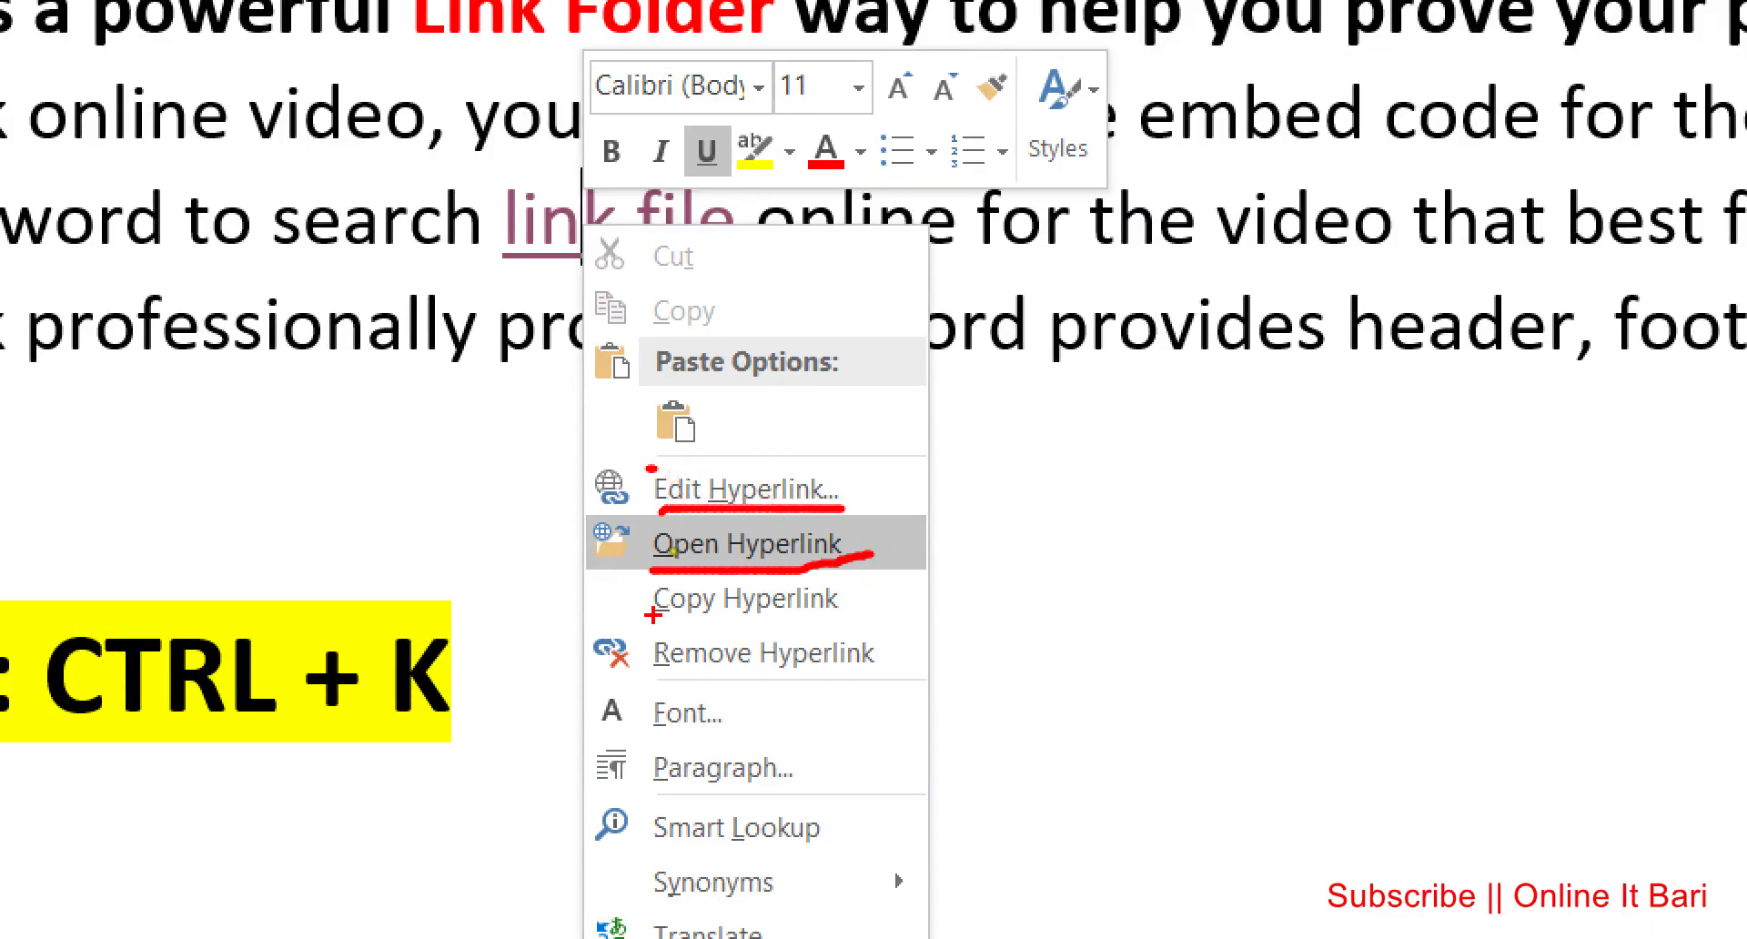
{"action": "left_click_drag", "start_coordinate": [654, 615], "coordinate": [846, 614]}
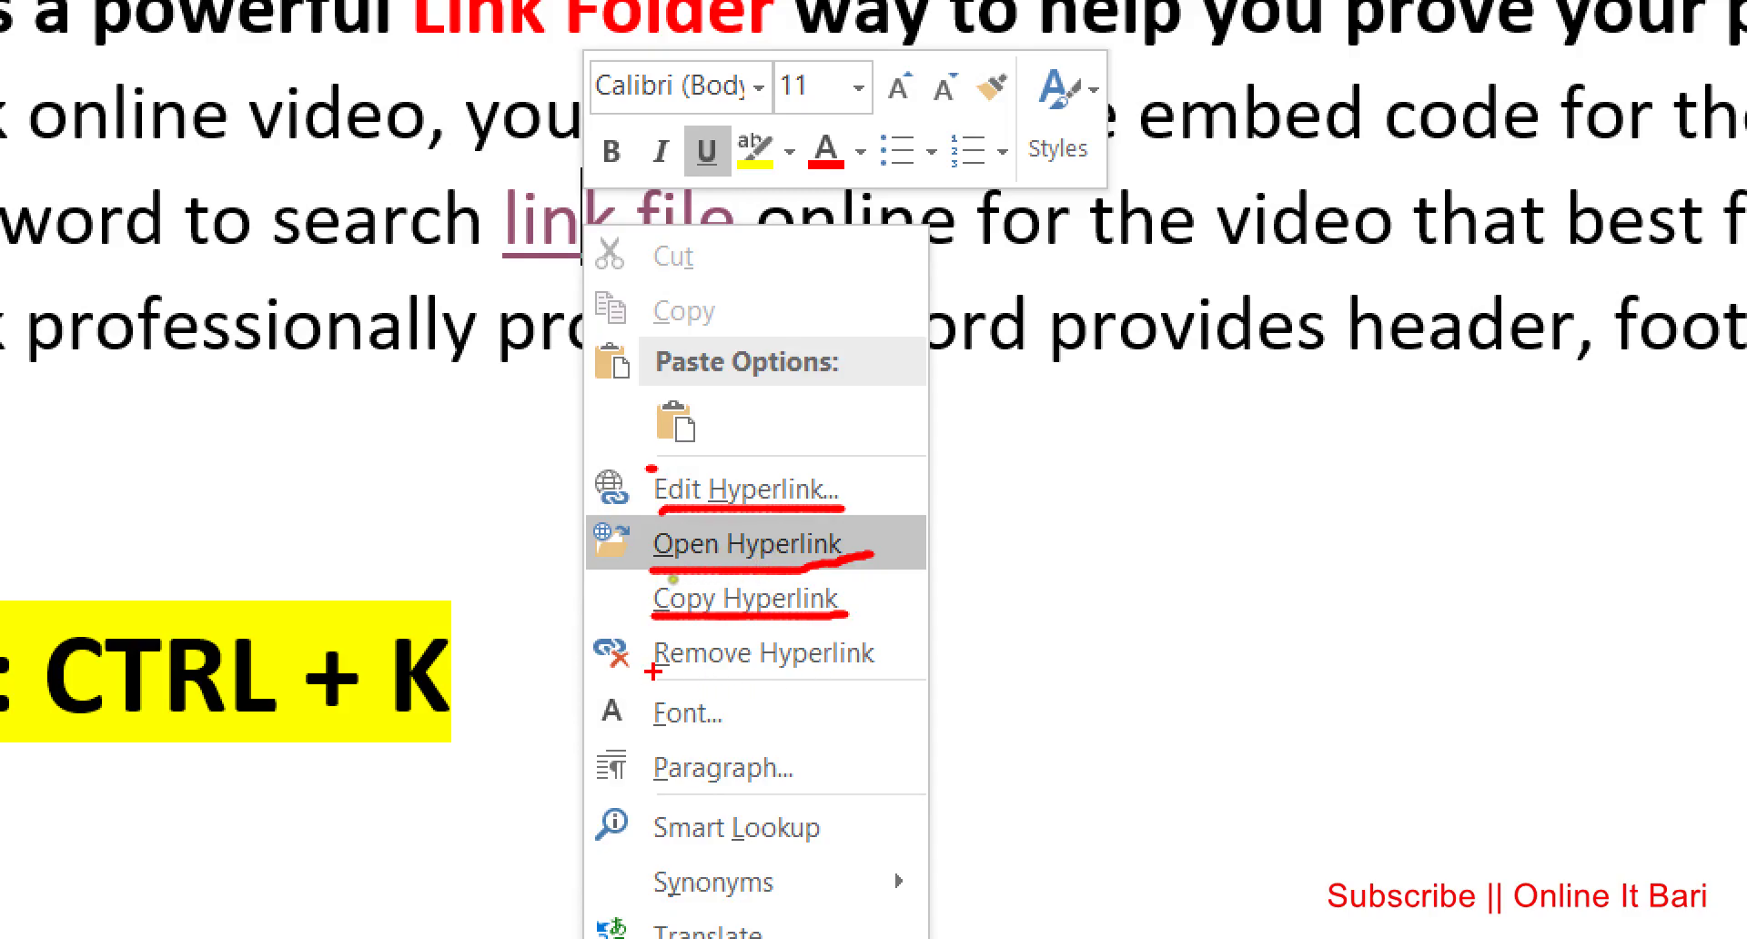
{"action": "left_click_drag", "start_coordinate": [653, 682], "coordinate": [891, 670]}
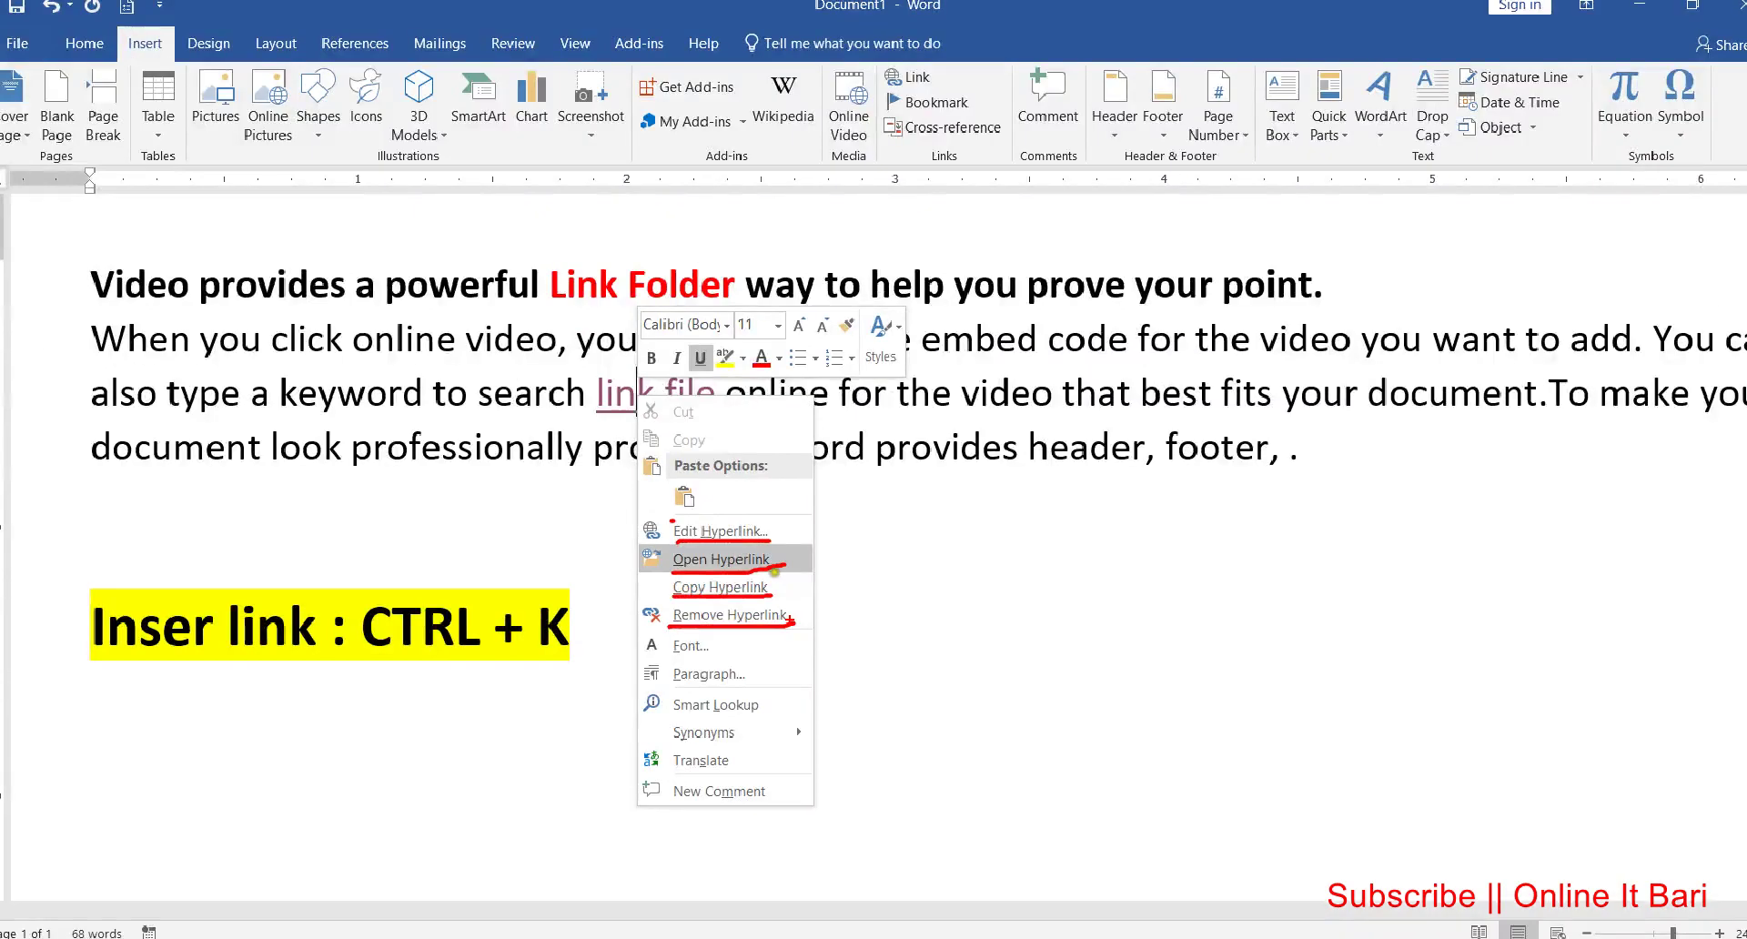
{"action": "key", "text": "Escape"}
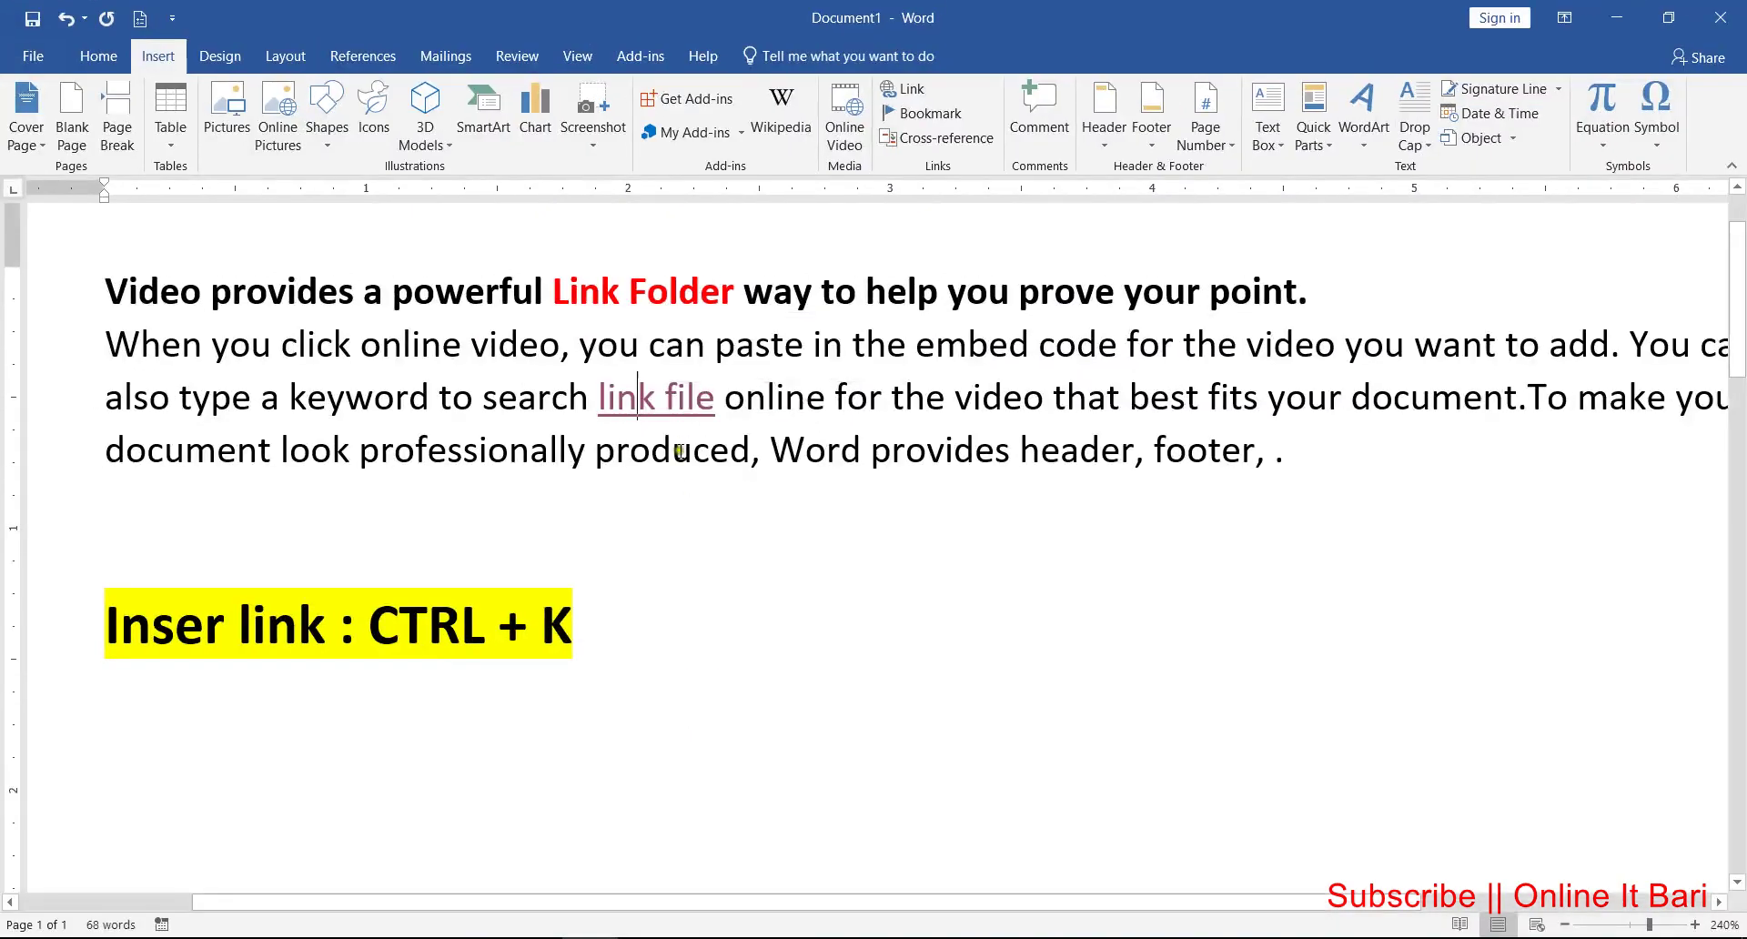
{"action": "right_click", "coordinate": [642, 398]}
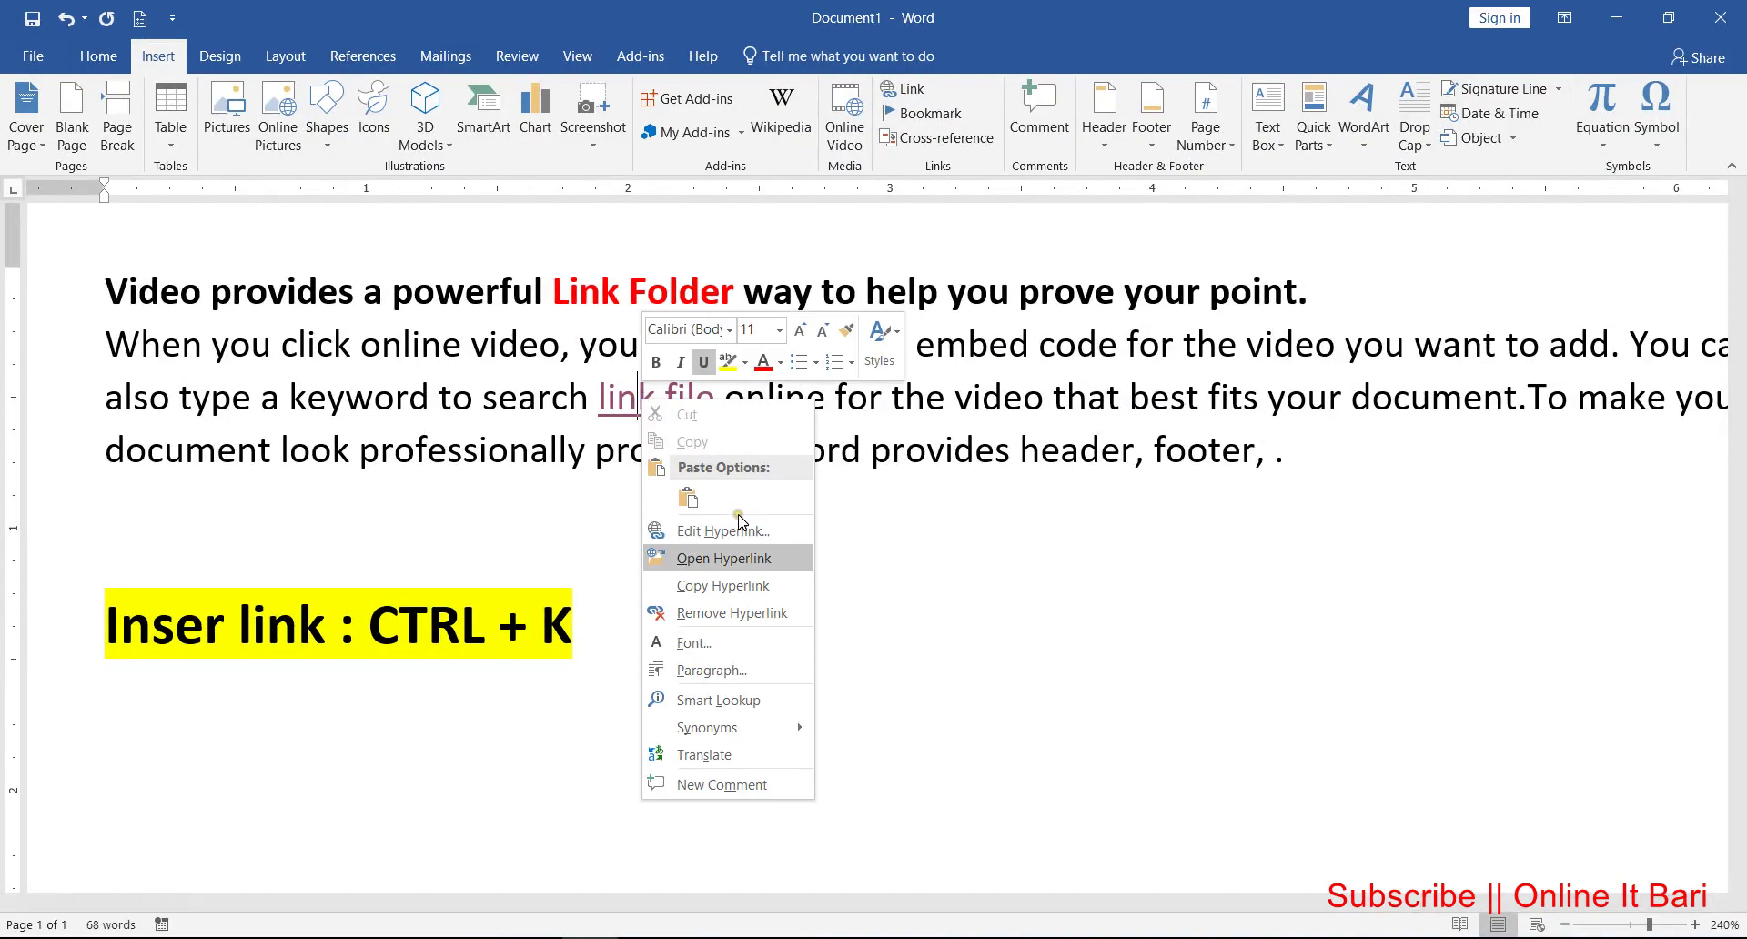
{"action": "left_click", "coordinate": [760, 557]}
{"action": "left_click", "coordinate": [928, 582]}
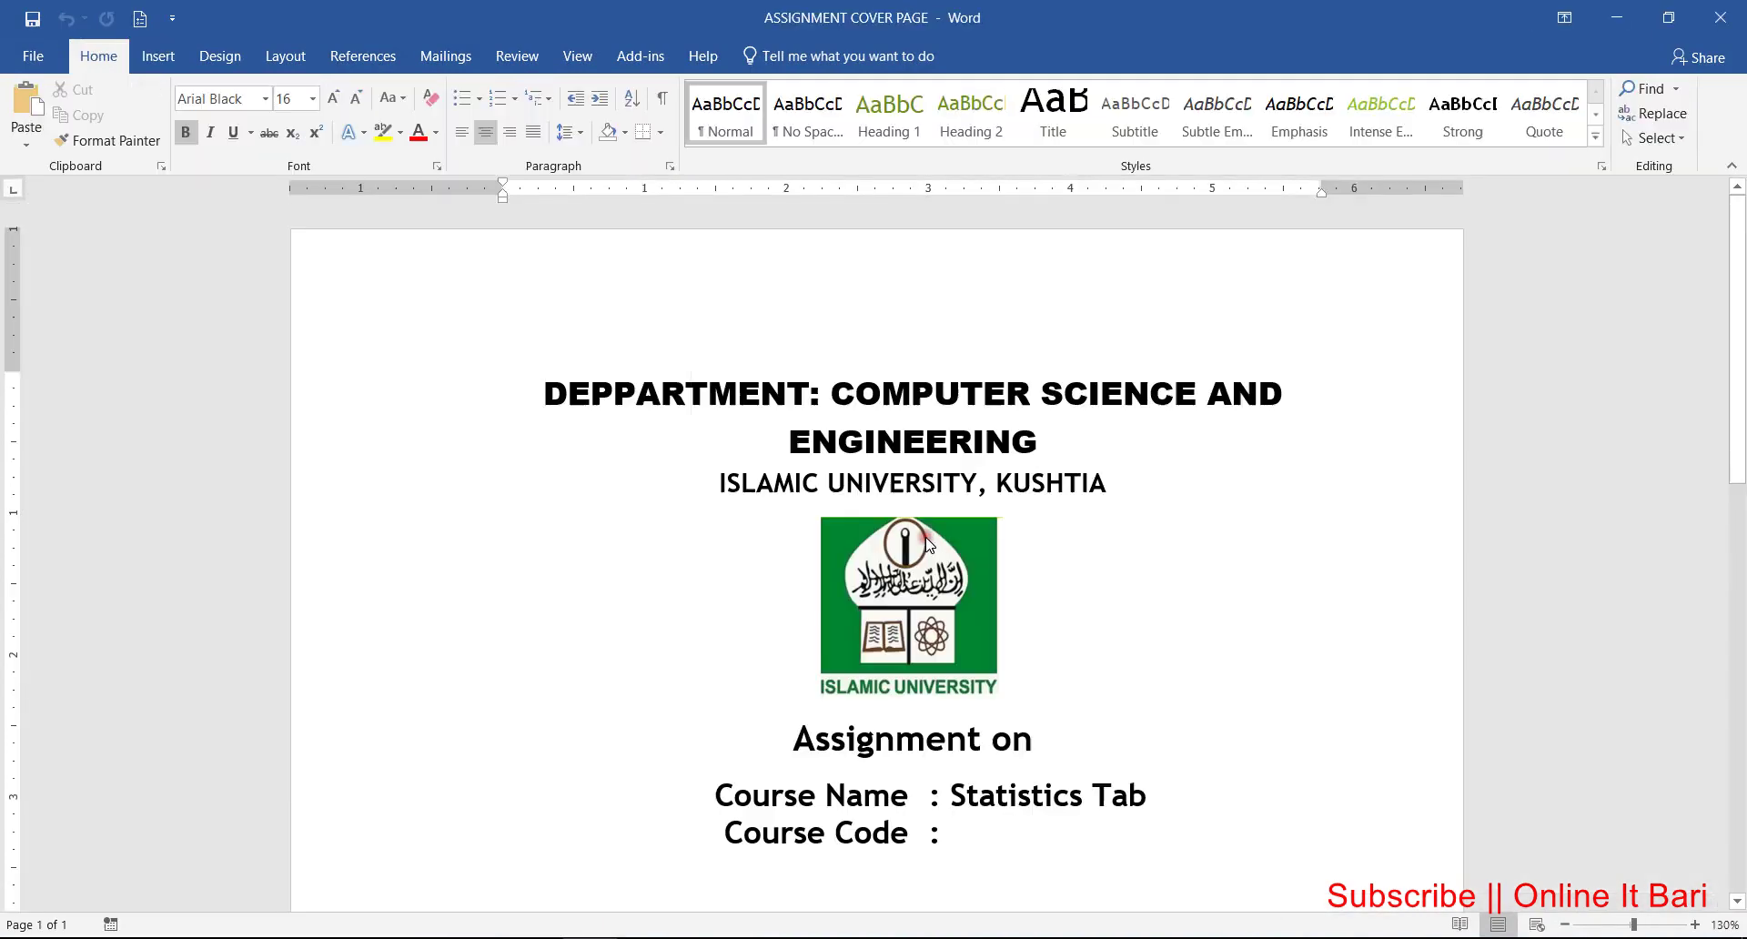
{"action": "left_click", "coordinate": [1720, 17]}
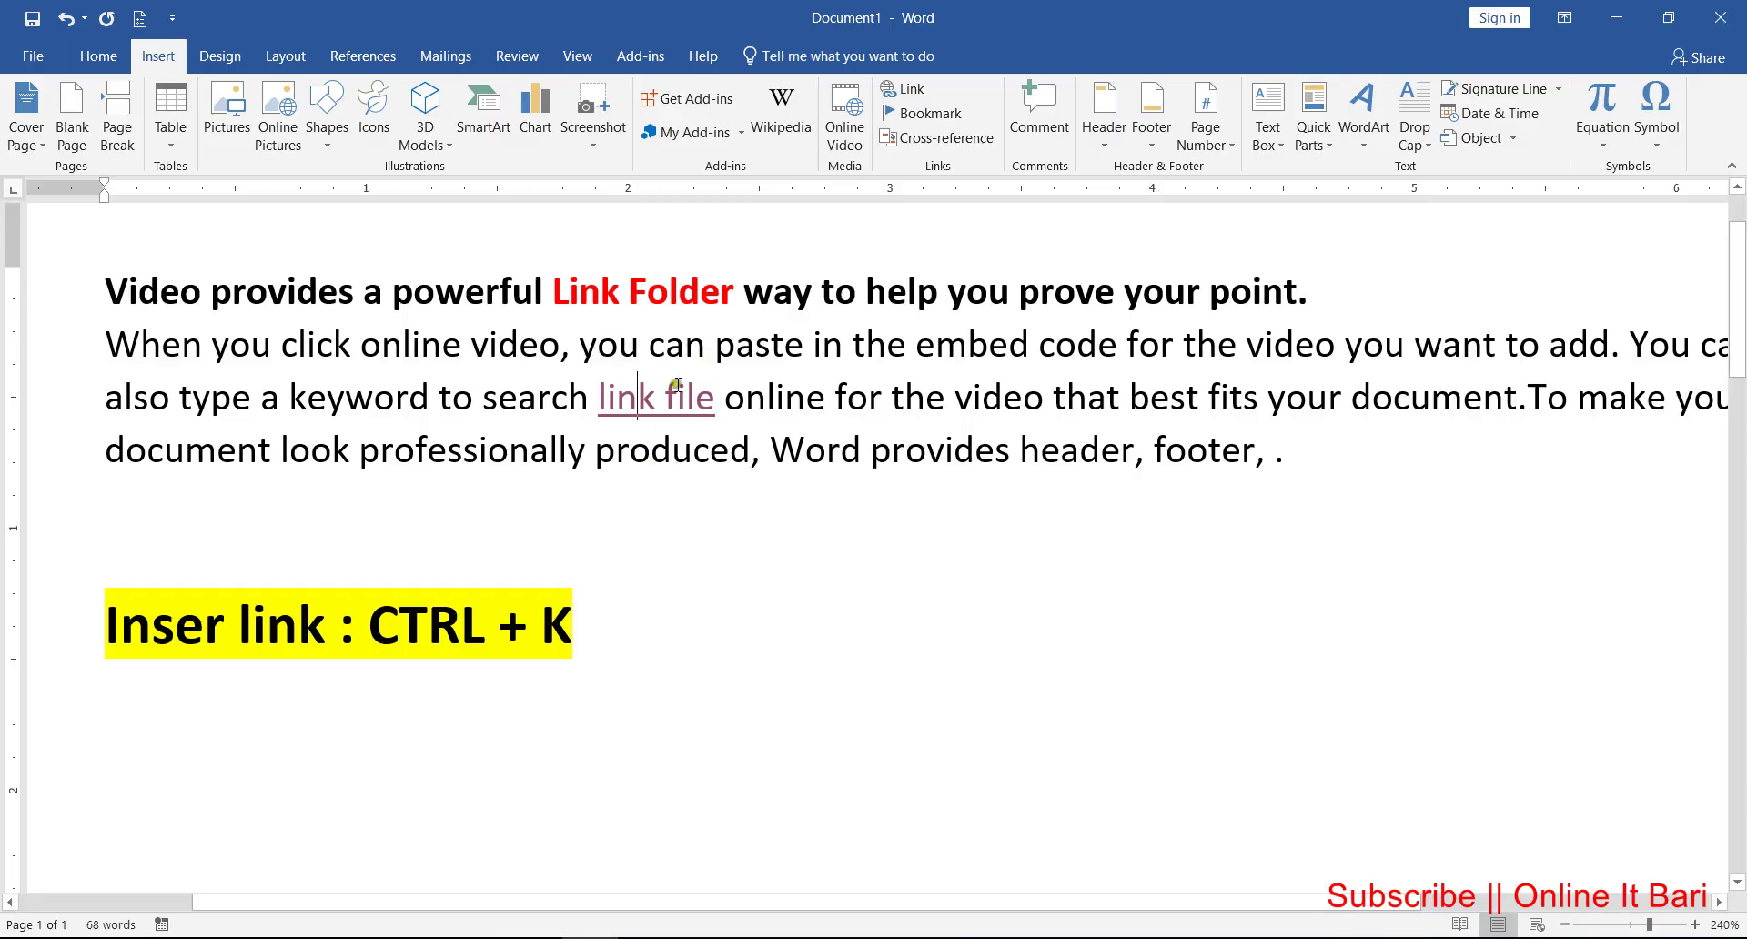
{"action": "left_click", "coordinate": [166, 462]}
{"action": "left_click", "coordinate": [108, 479]}
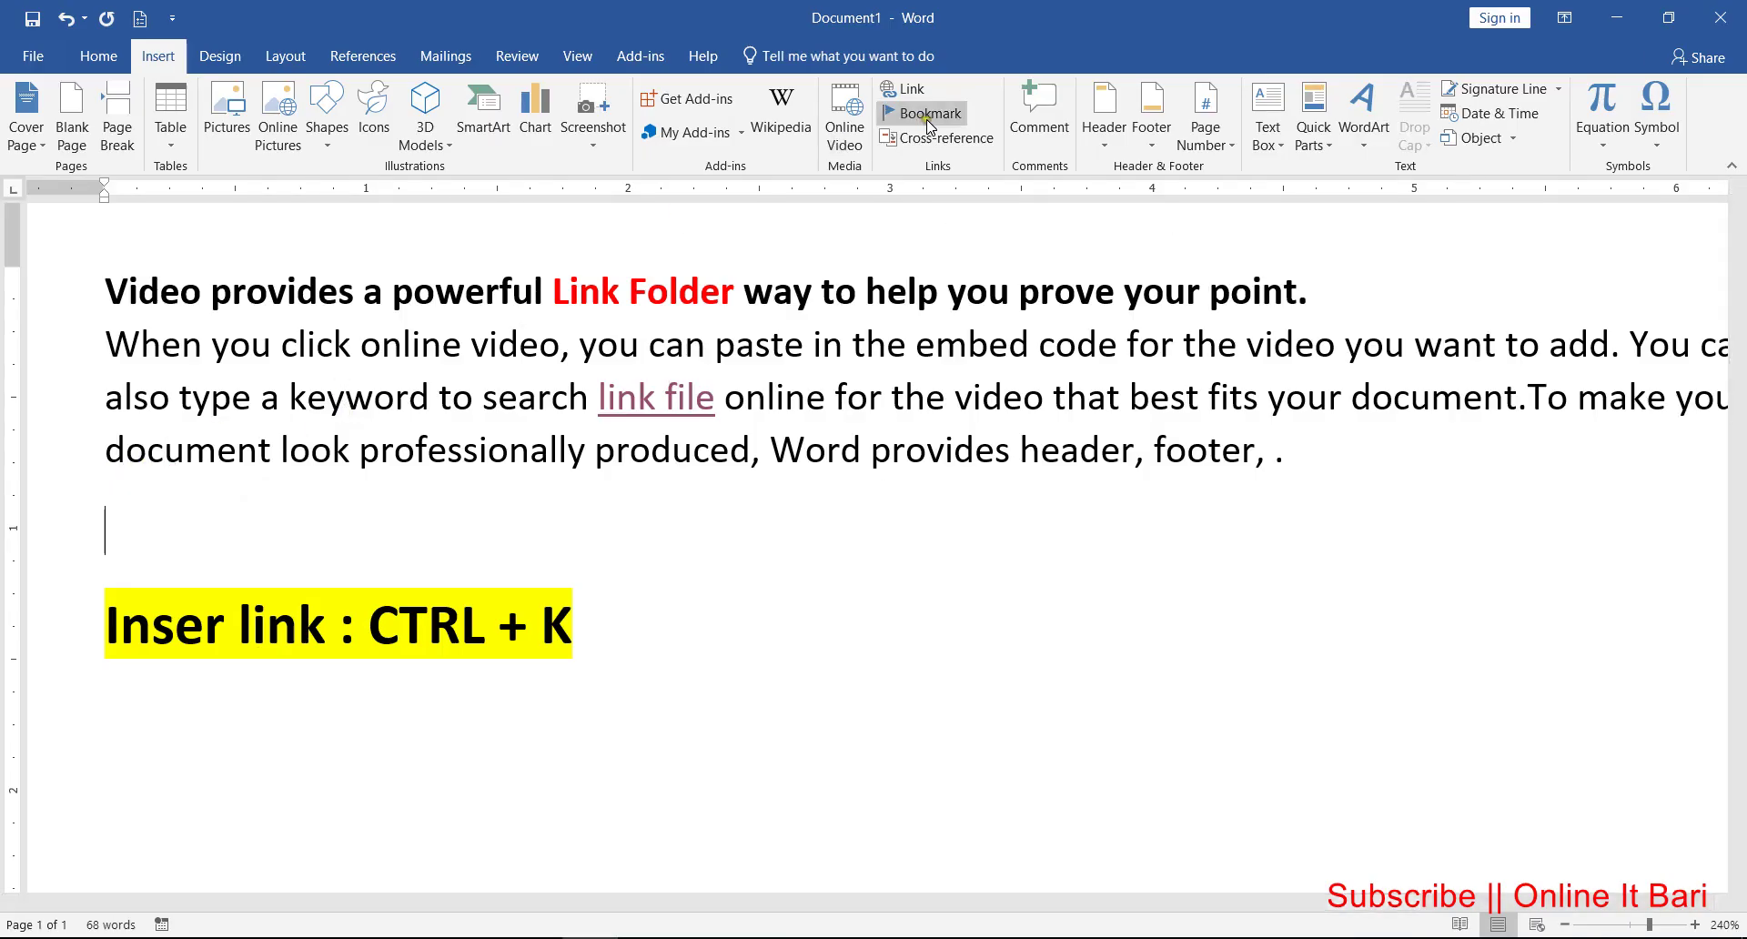
Step: On the empty line, insert a full-path hyperlink to Desktop ASSIGNMENT COVER PAGE.docx
{"action": "left_click", "coordinate": [157, 61]}
{"action": "left_click", "coordinate": [904, 91]}
{"action": "left_click", "coordinate": [1136, 281]}
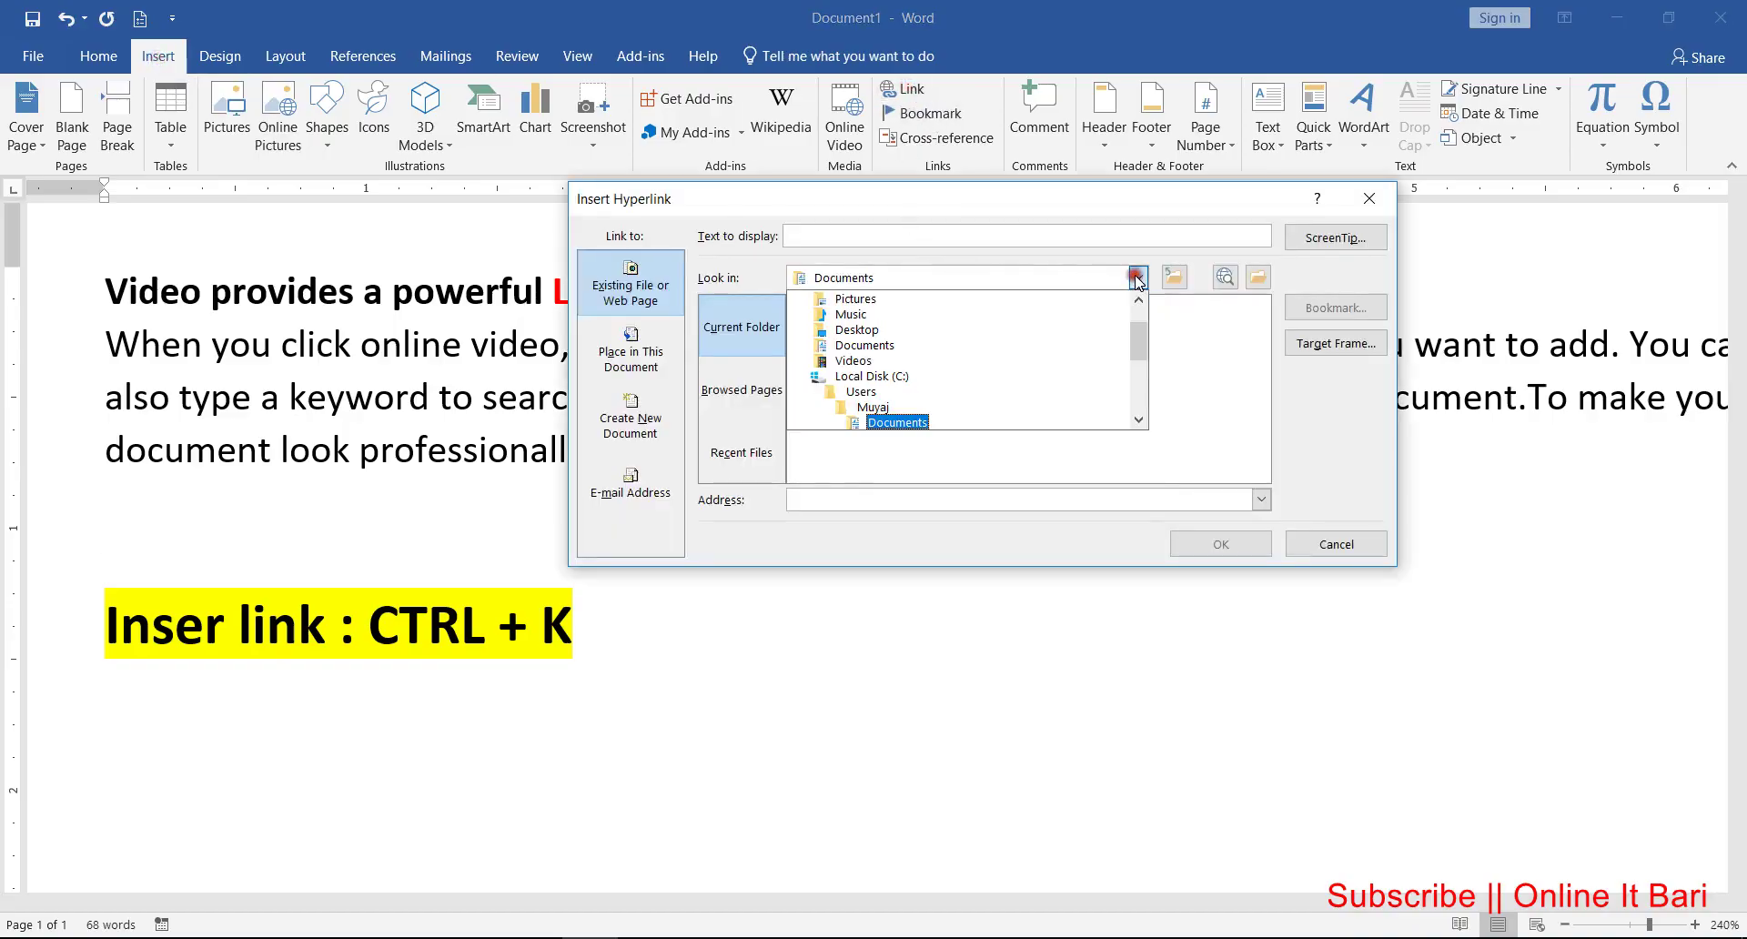
{"action": "left_click", "coordinate": [866, 330]}
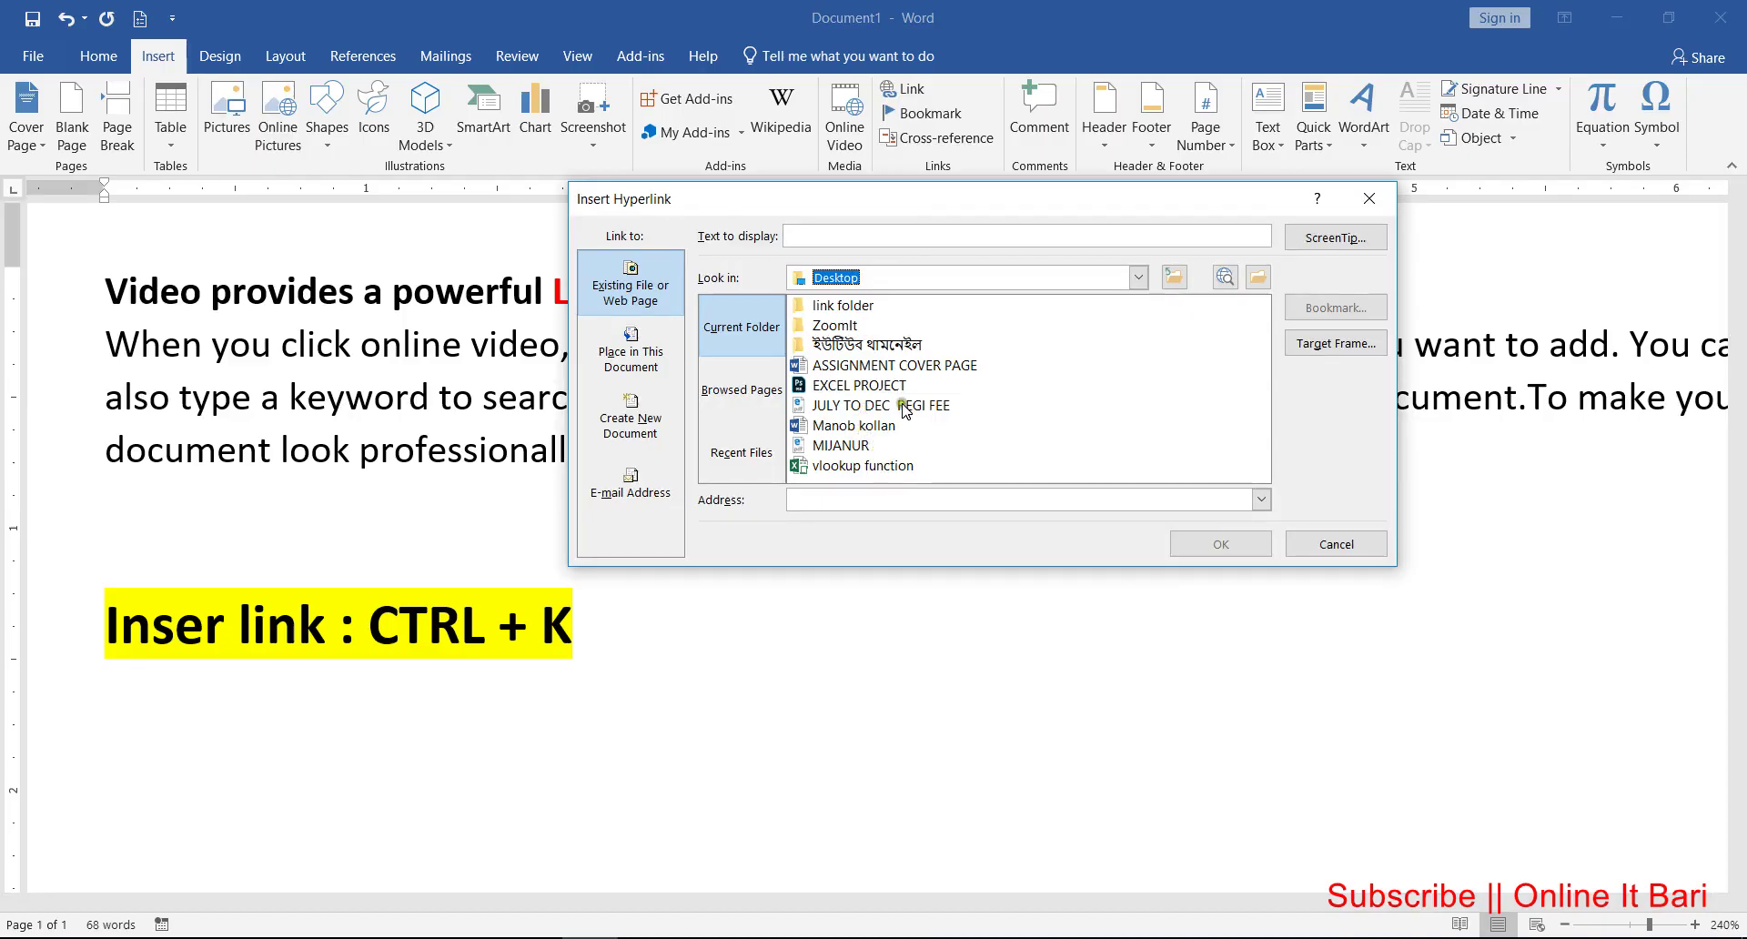
{"action": "left_click", "coordinate": [897, 369]}
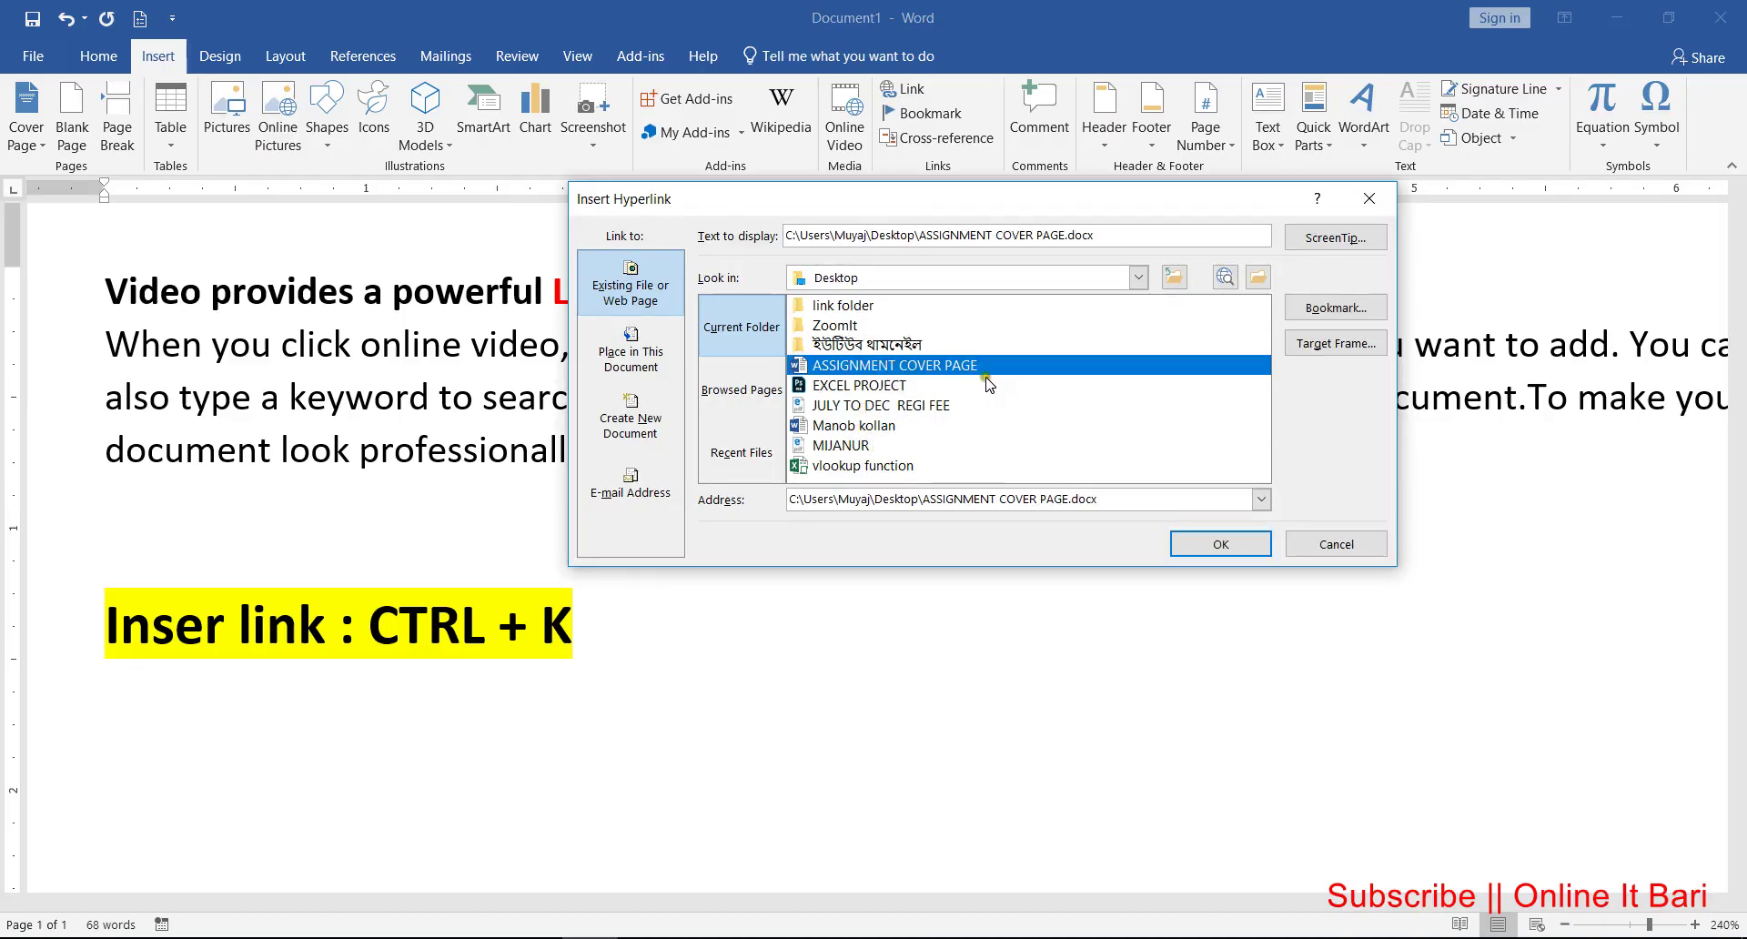
{"action": "key", "text": "Return"}
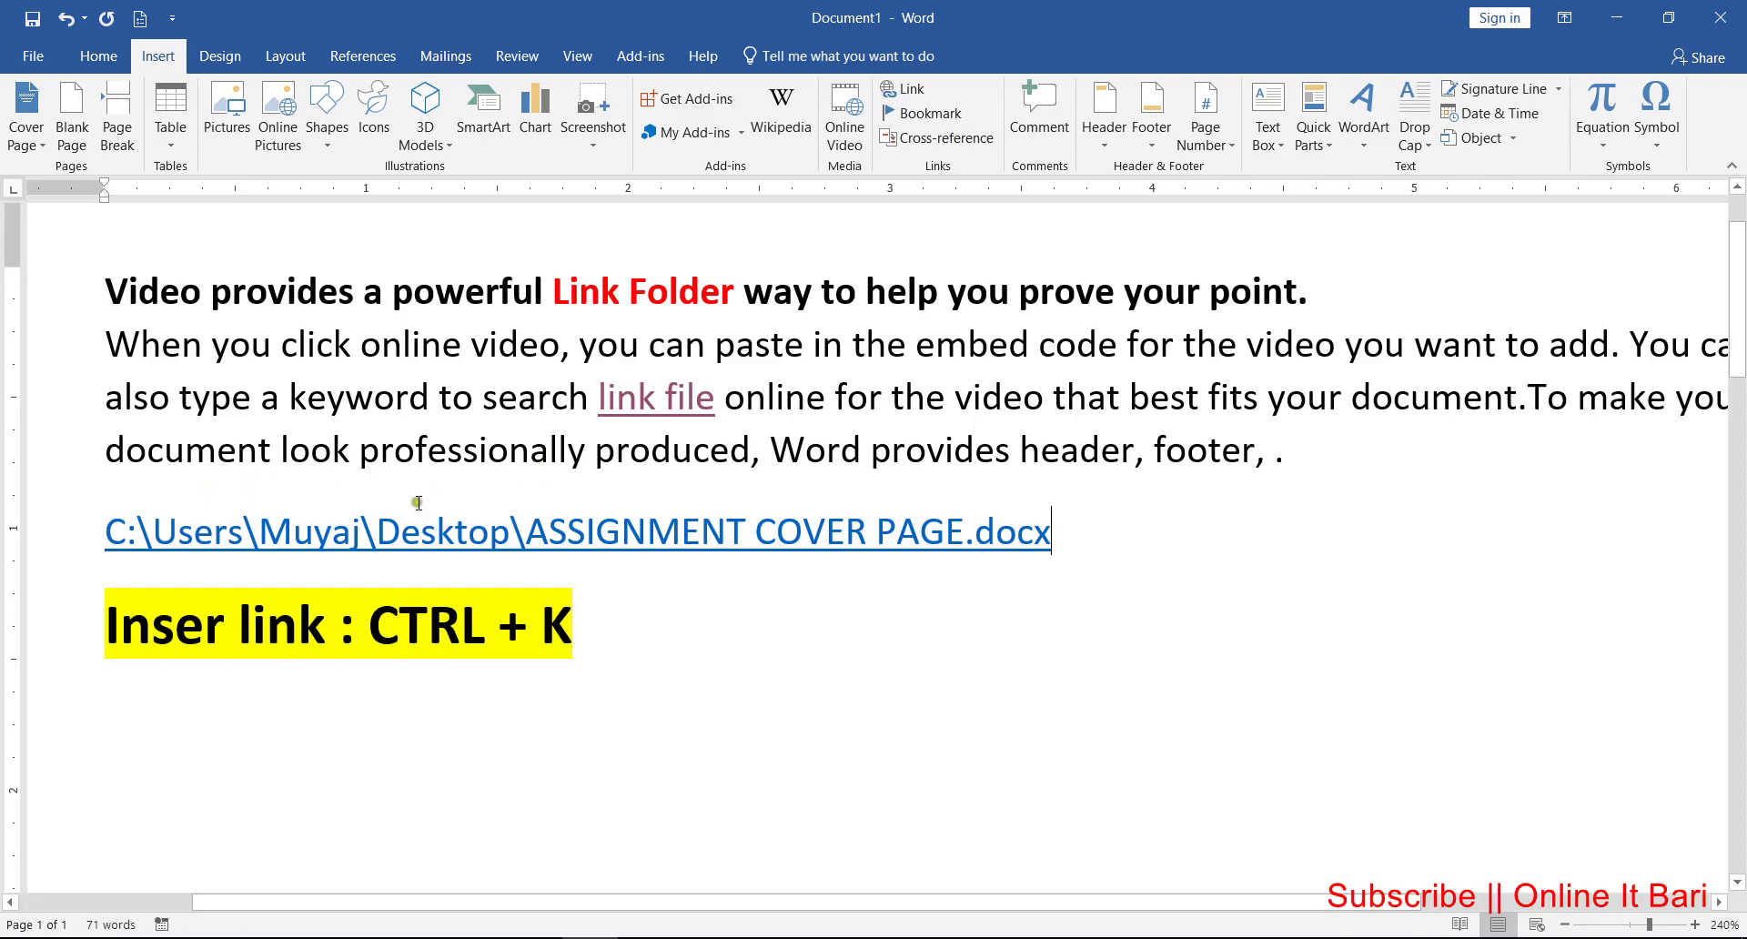
Step: Follow the file-path link to ASSIGNMENT COVER PAGE, close it, then show the link's options
{"action": "left_click", "coordinate": [107, 487]}
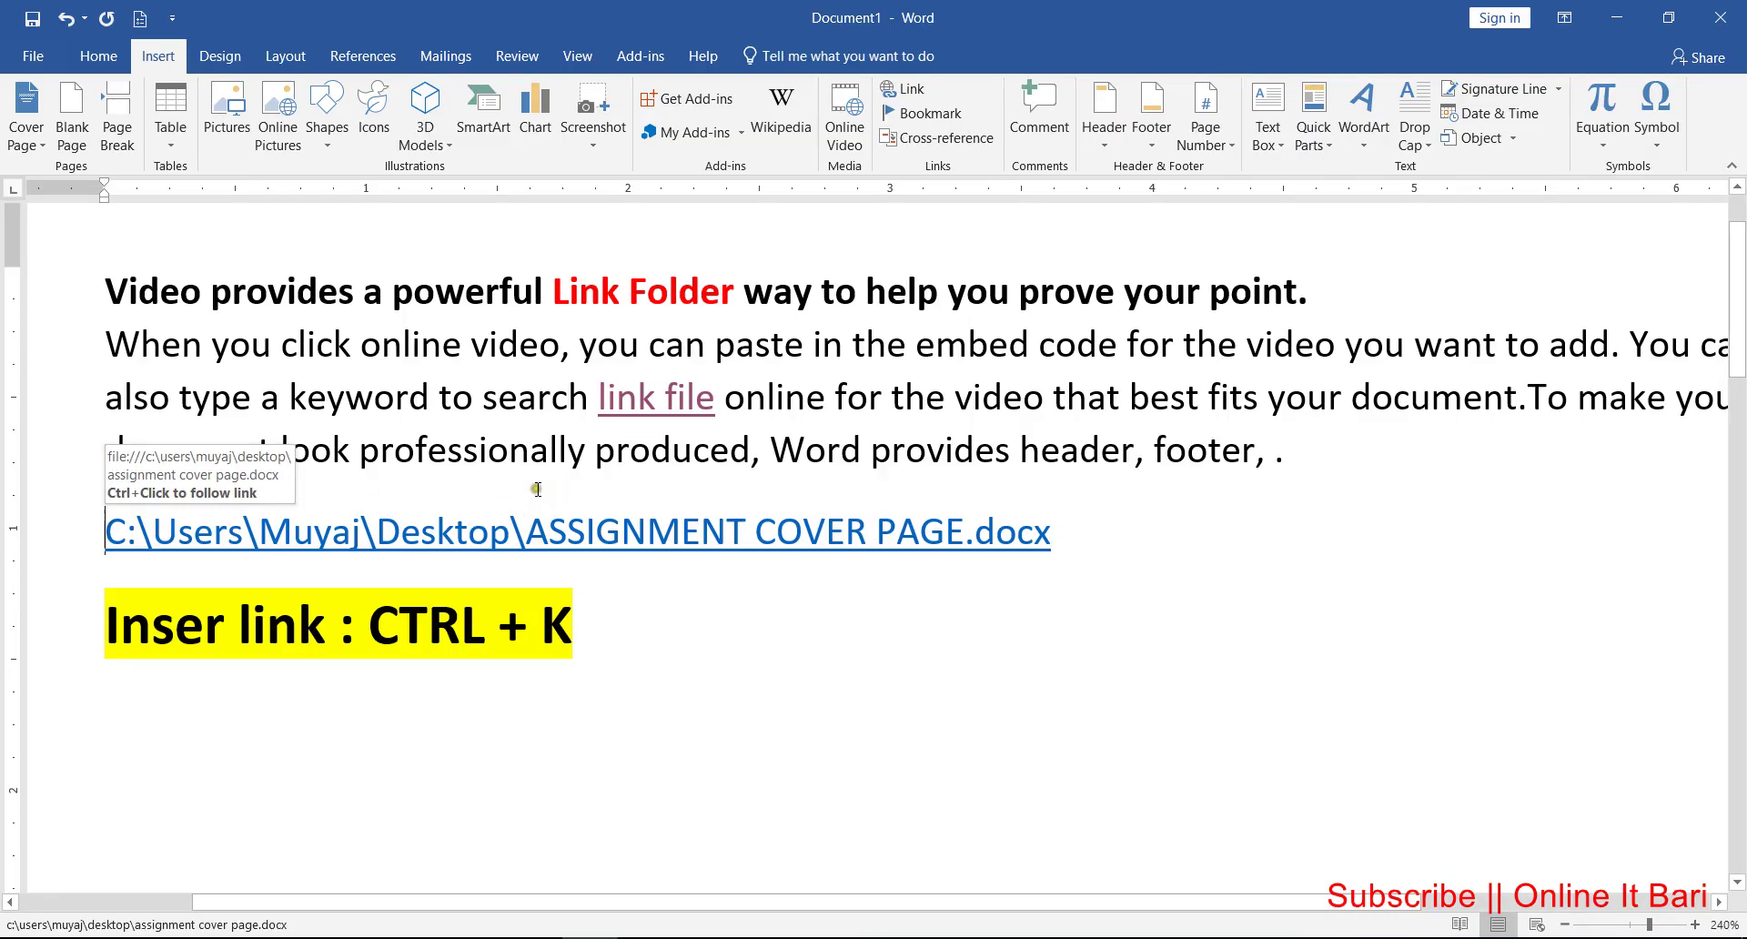
{"action": "right_click", "coordinate": [550, 529]}
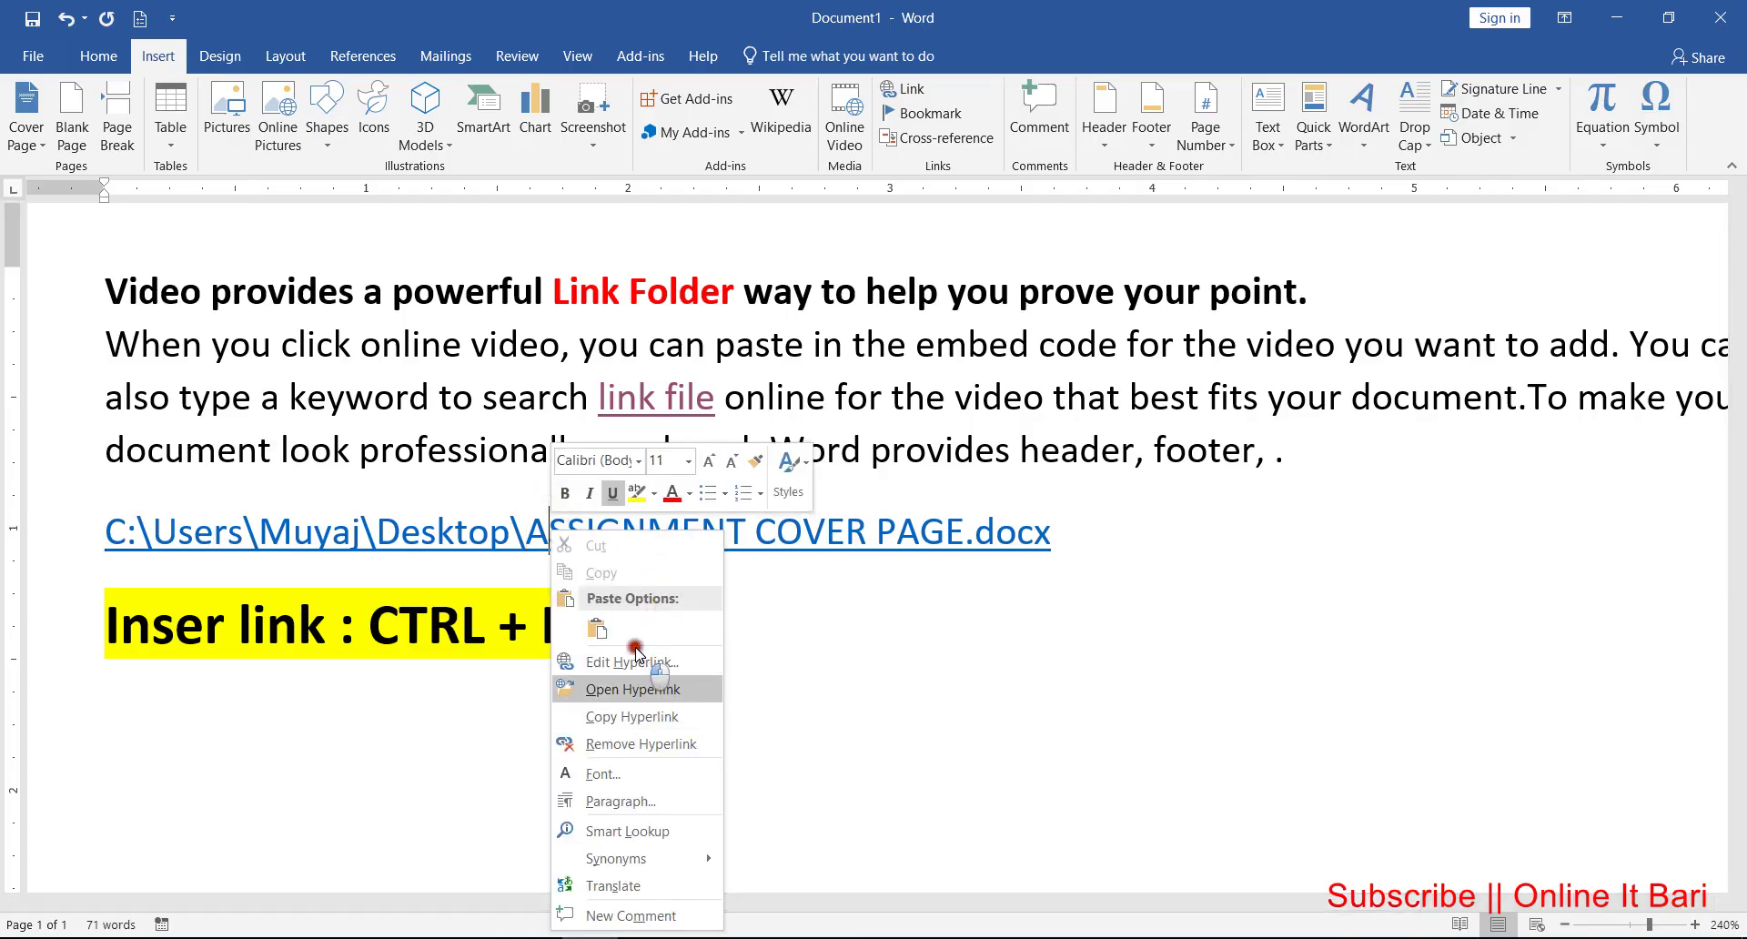
{"action": "left_click", "coordinate": [637, 689]}
{"action": "left_click", "coordinate": [925, 582]}
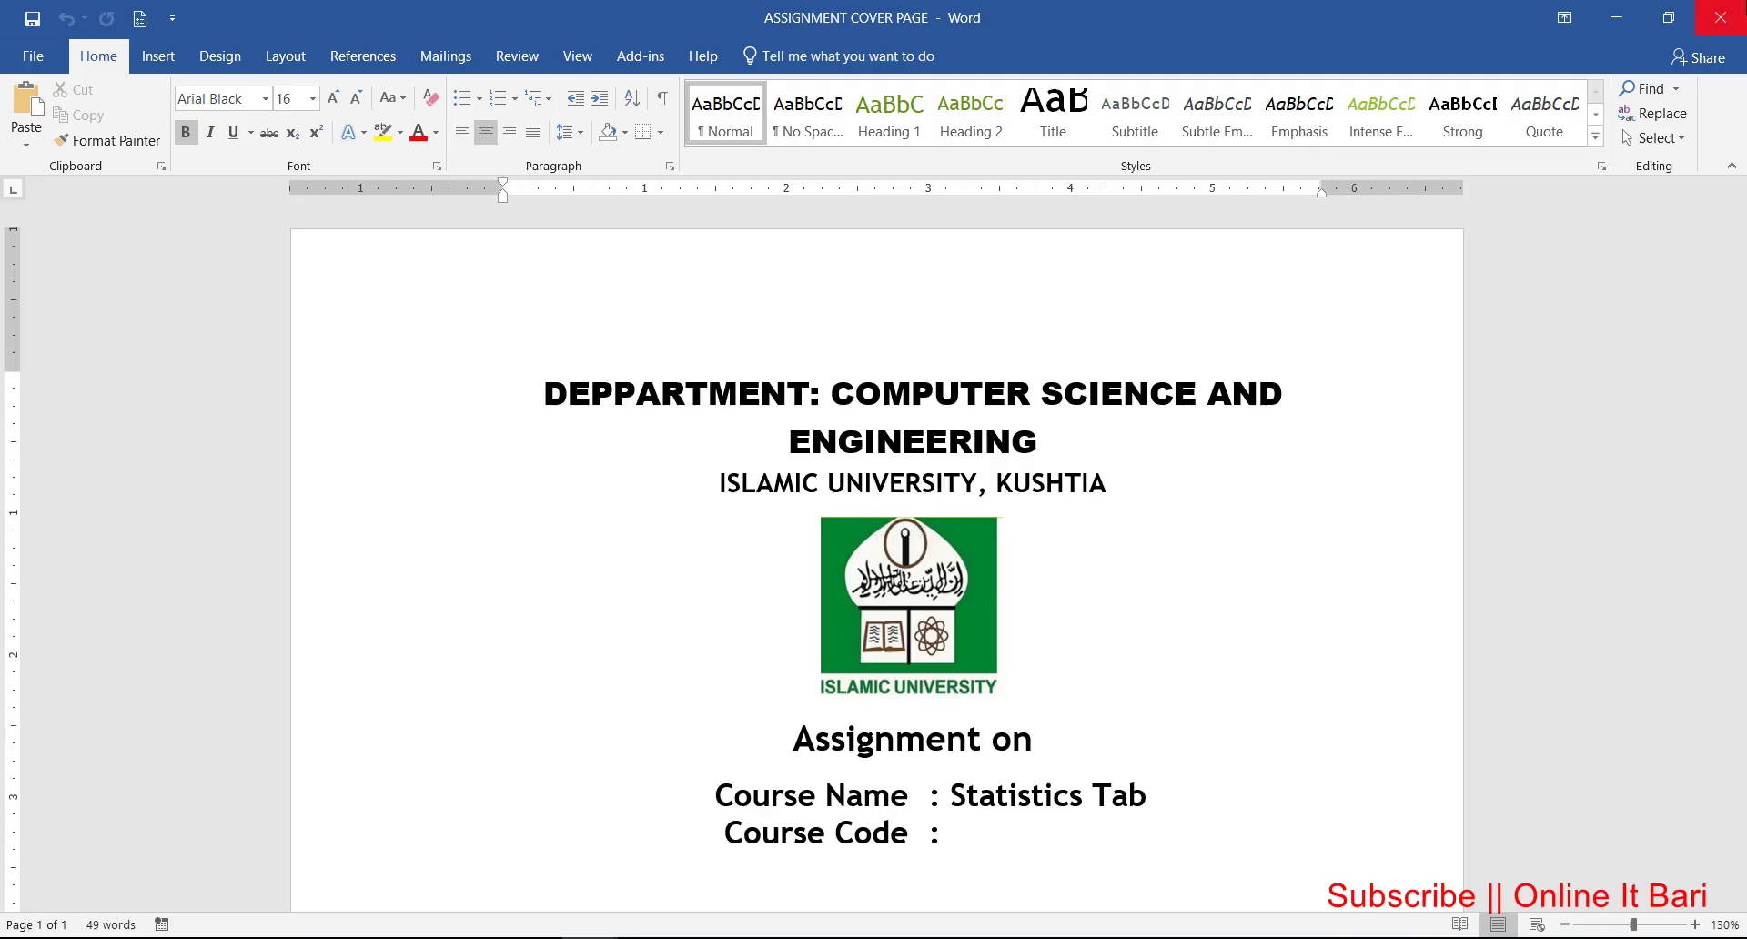
{"action": "left_click", "coordinate": [1720, 17]}
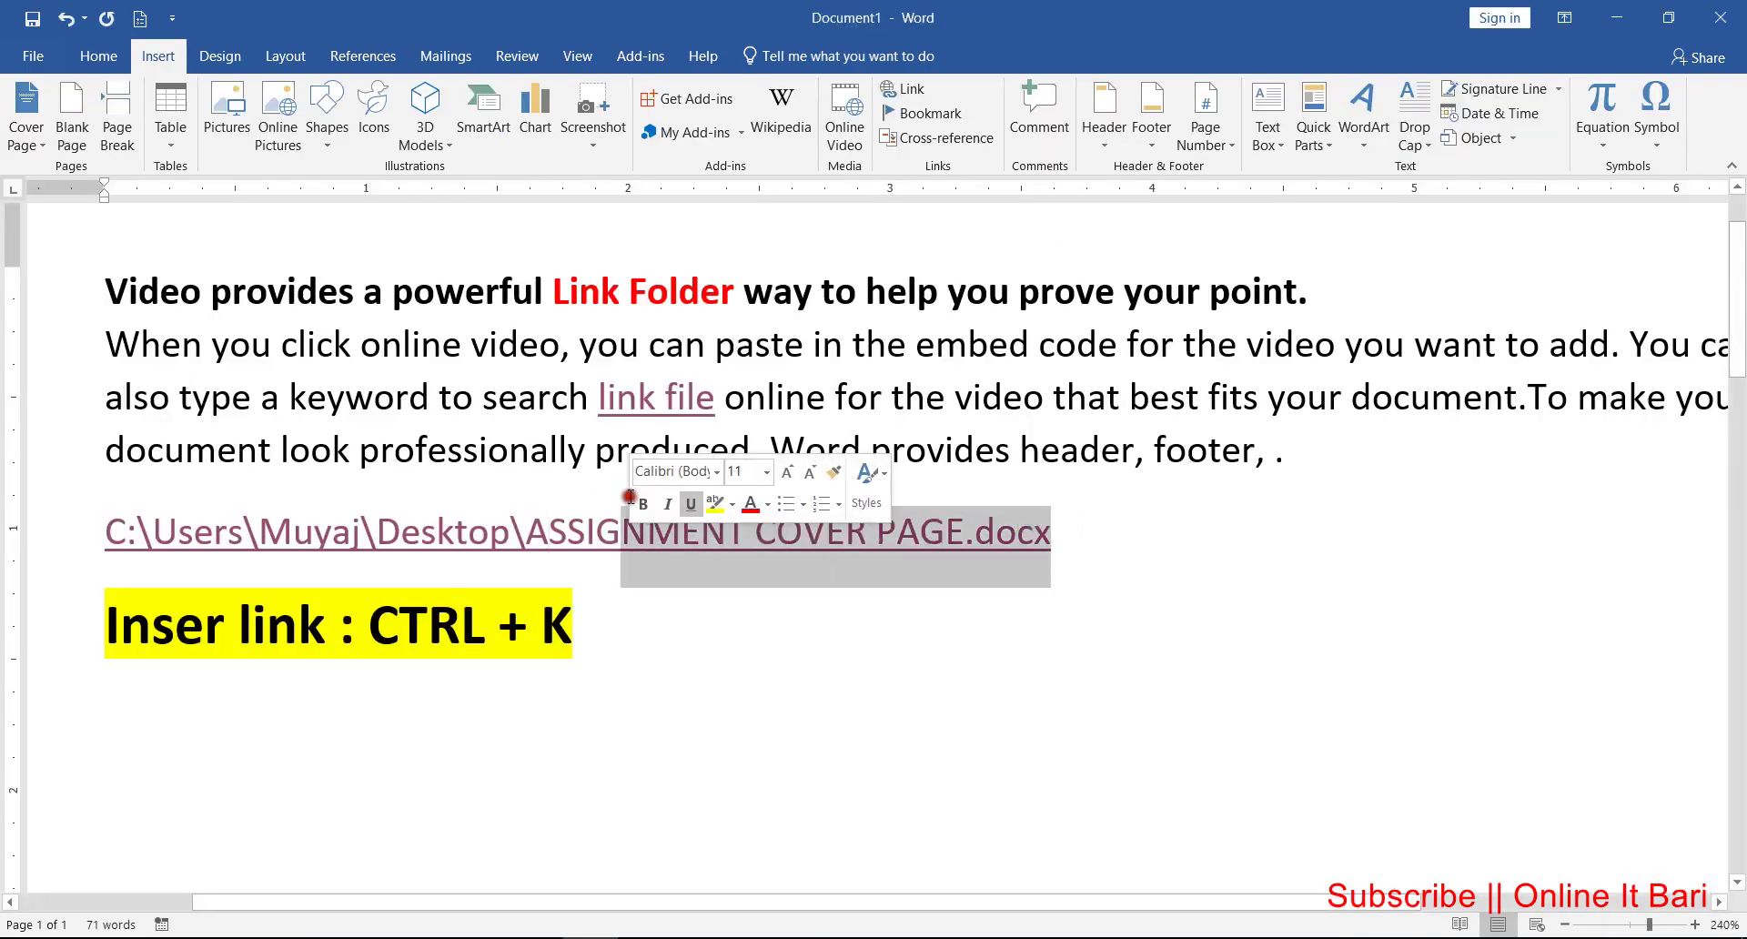
{"action": "left_click", "coordinate": [544, 496]}
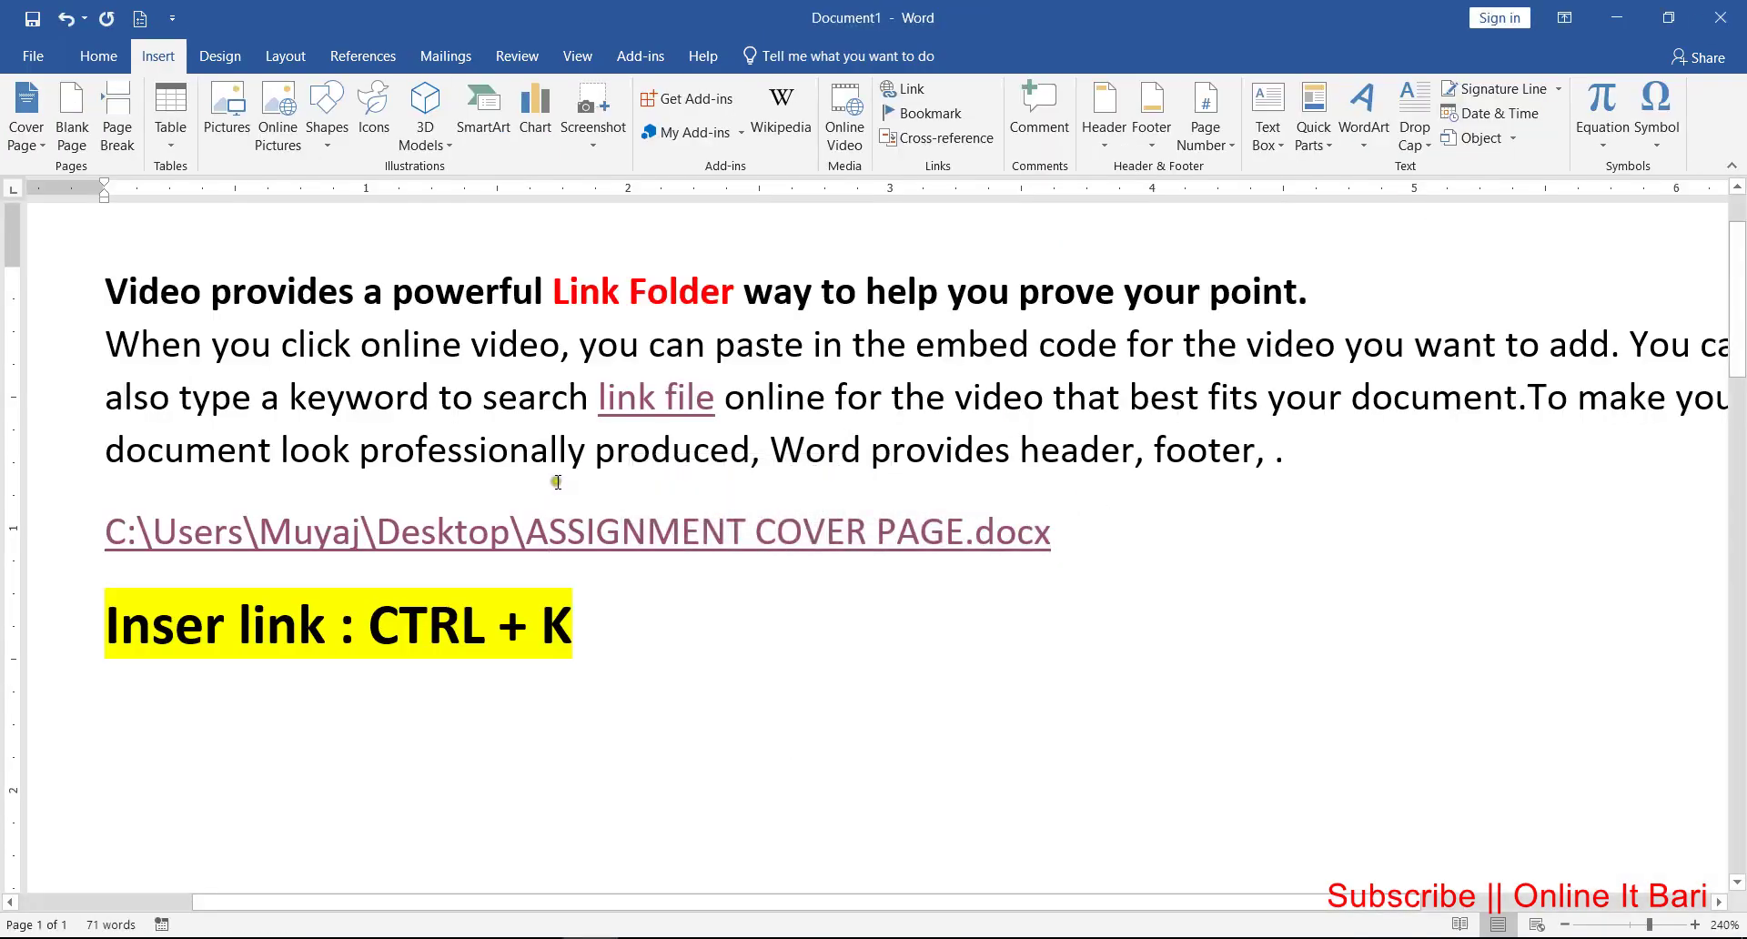
{"action": "right_click", "coordinate": [552, 484]}
Step: Remove the path hyperlink, delete that line, and select 'Link Folder' in the paragraph
{"action": "left_click", "coordinate": [643, 740]}
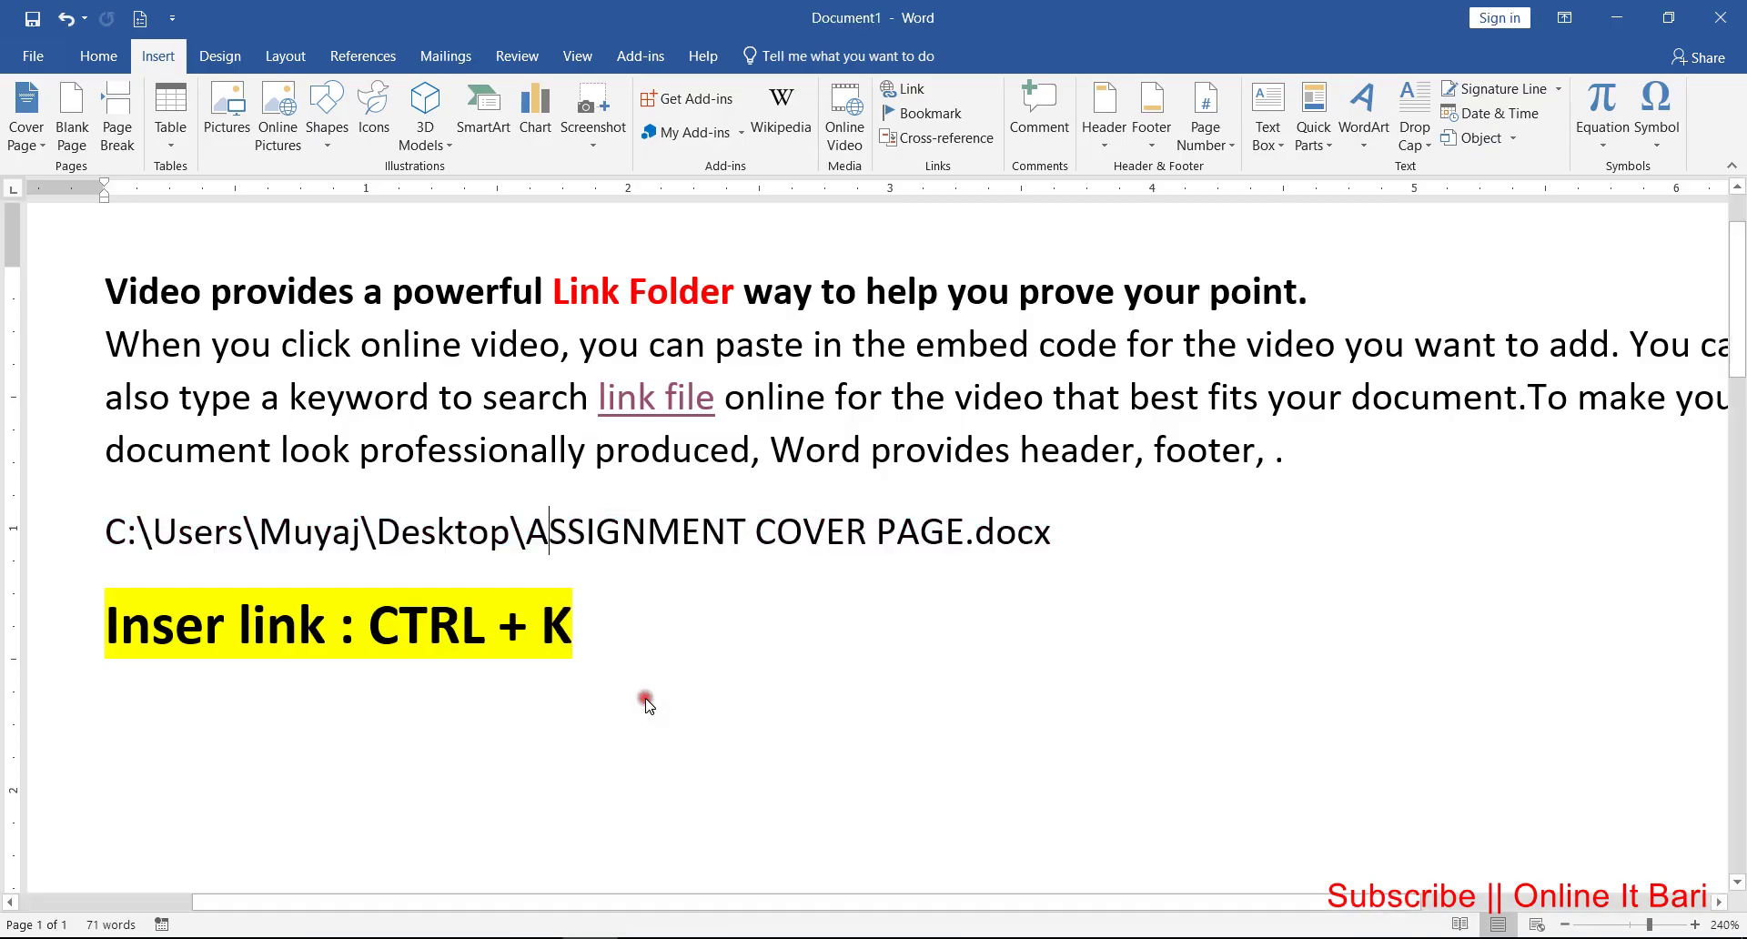
{"action": "mouse_move", "coordinate": [1055, 509]}
{"action": "left_mouse_down"}
{"action": "mouse_move", "coordinate": [238, 503]}
{"action": "mouse_move", "coordinate": [107, 483]}
{"action": "left_mouse_up"}
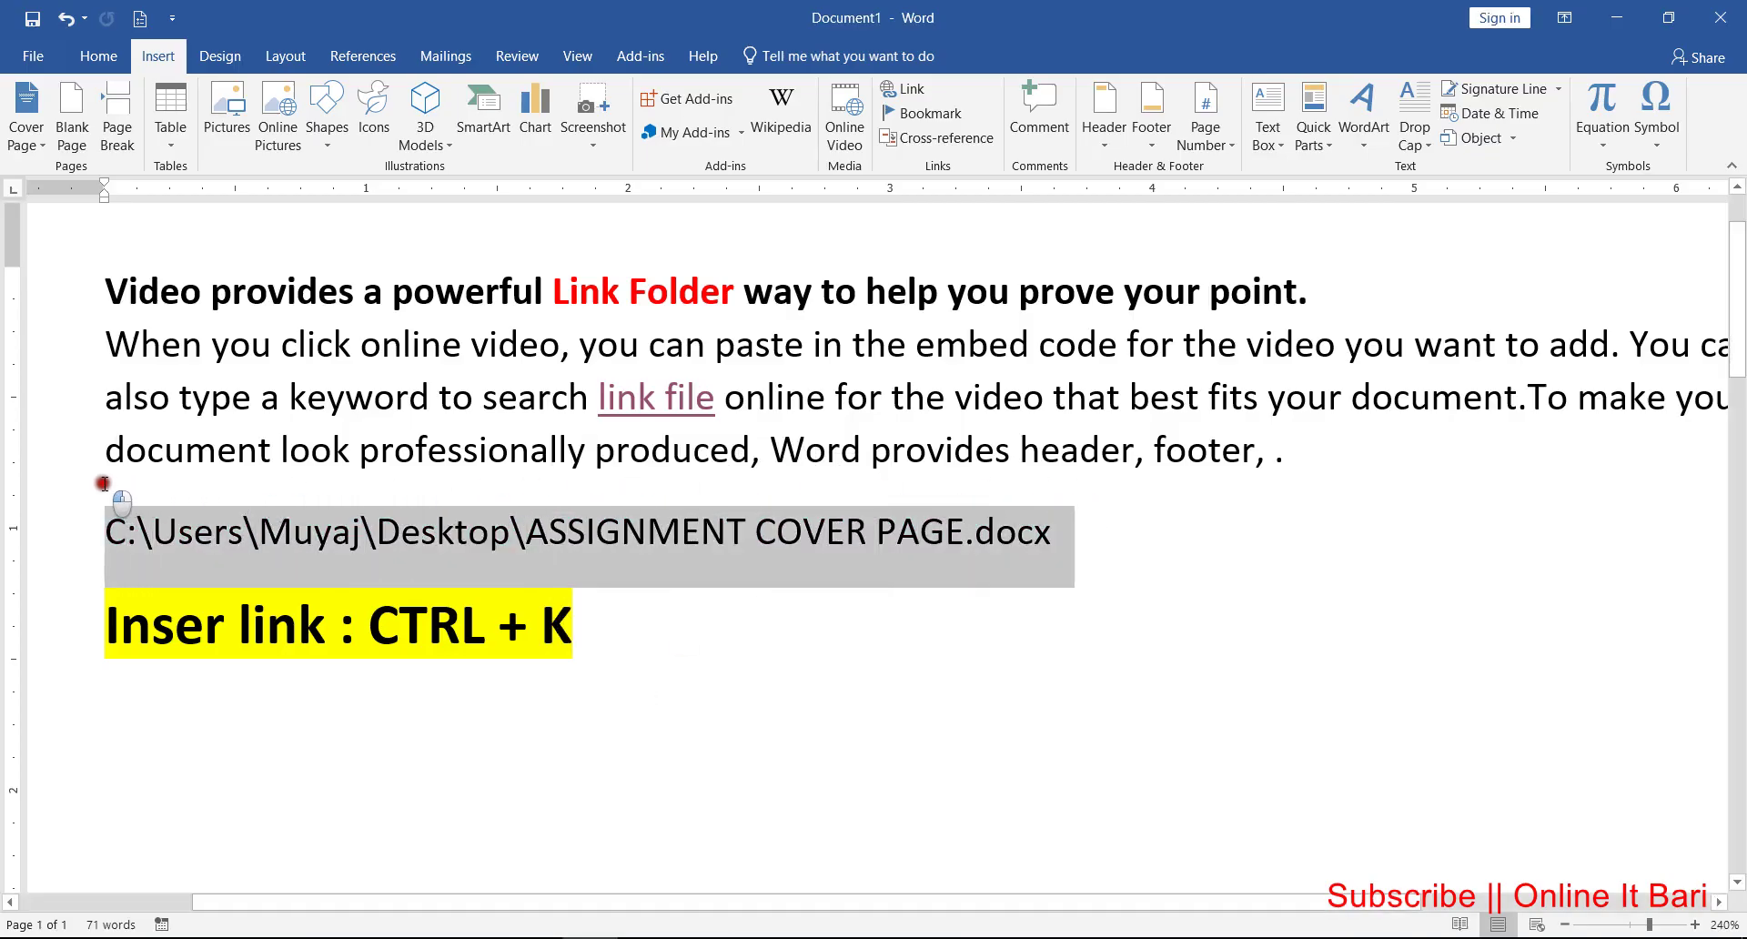
{"action": "key", "text": "Delete"}
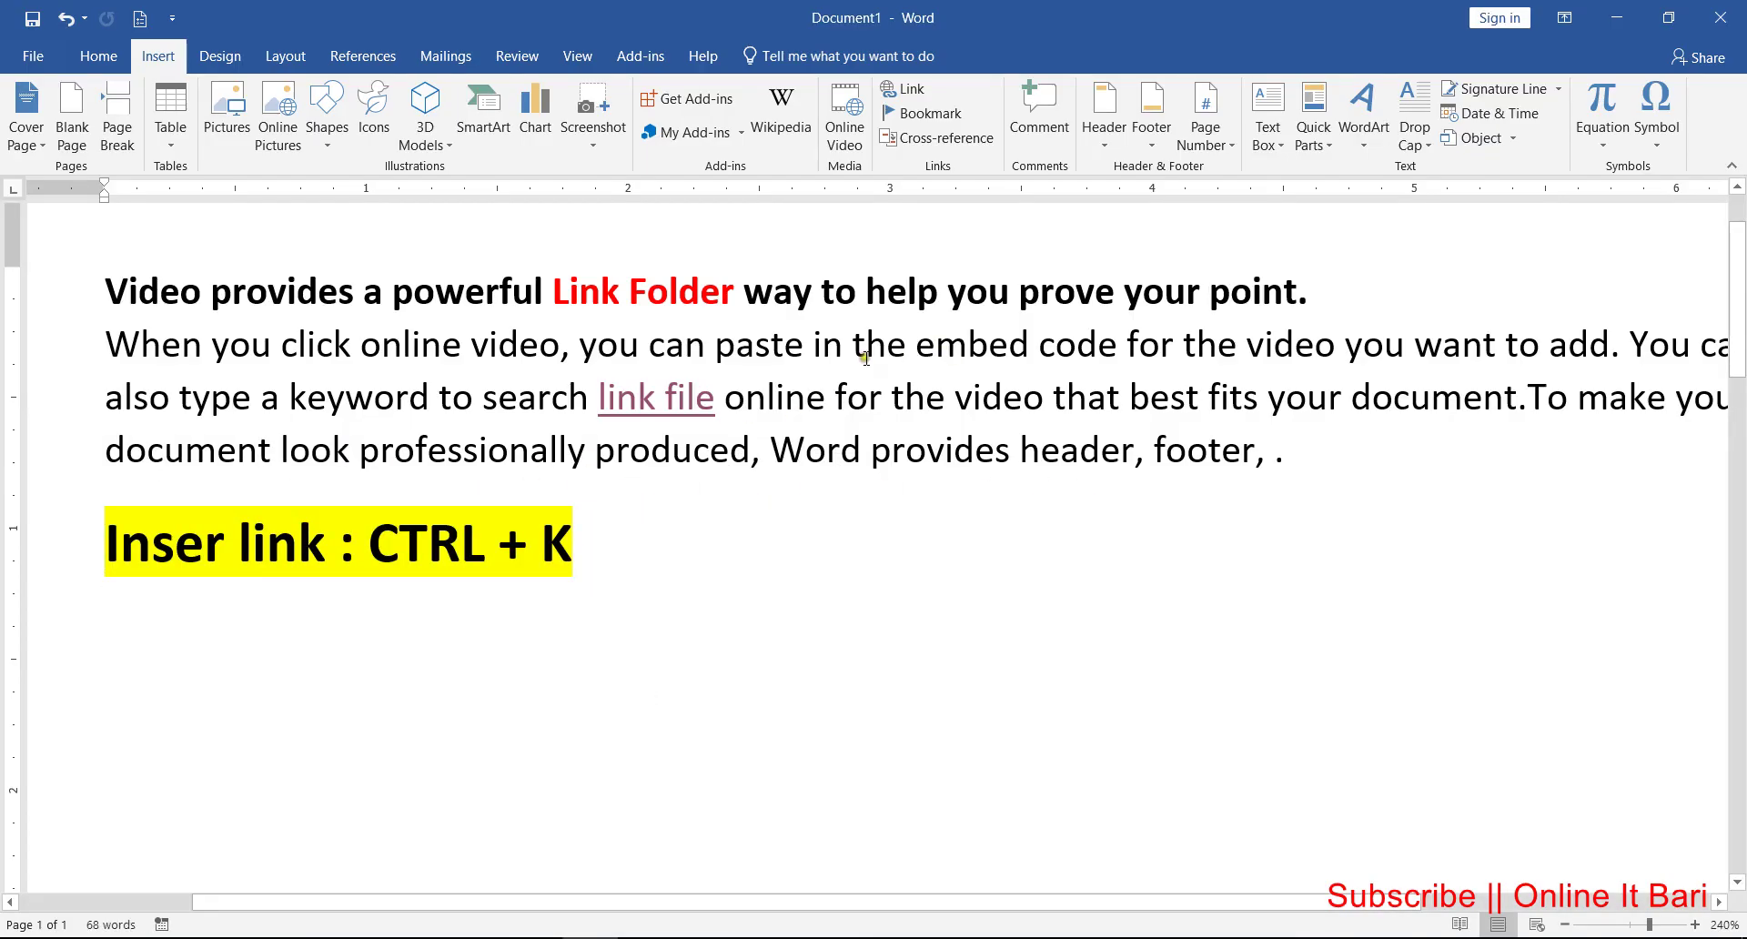
{"action": "mouse_move", "coordinate": [646, 399]}
{"action": "left_click_drag", "start_coordinate": [549, 285], "coordinate": [731, 295]}
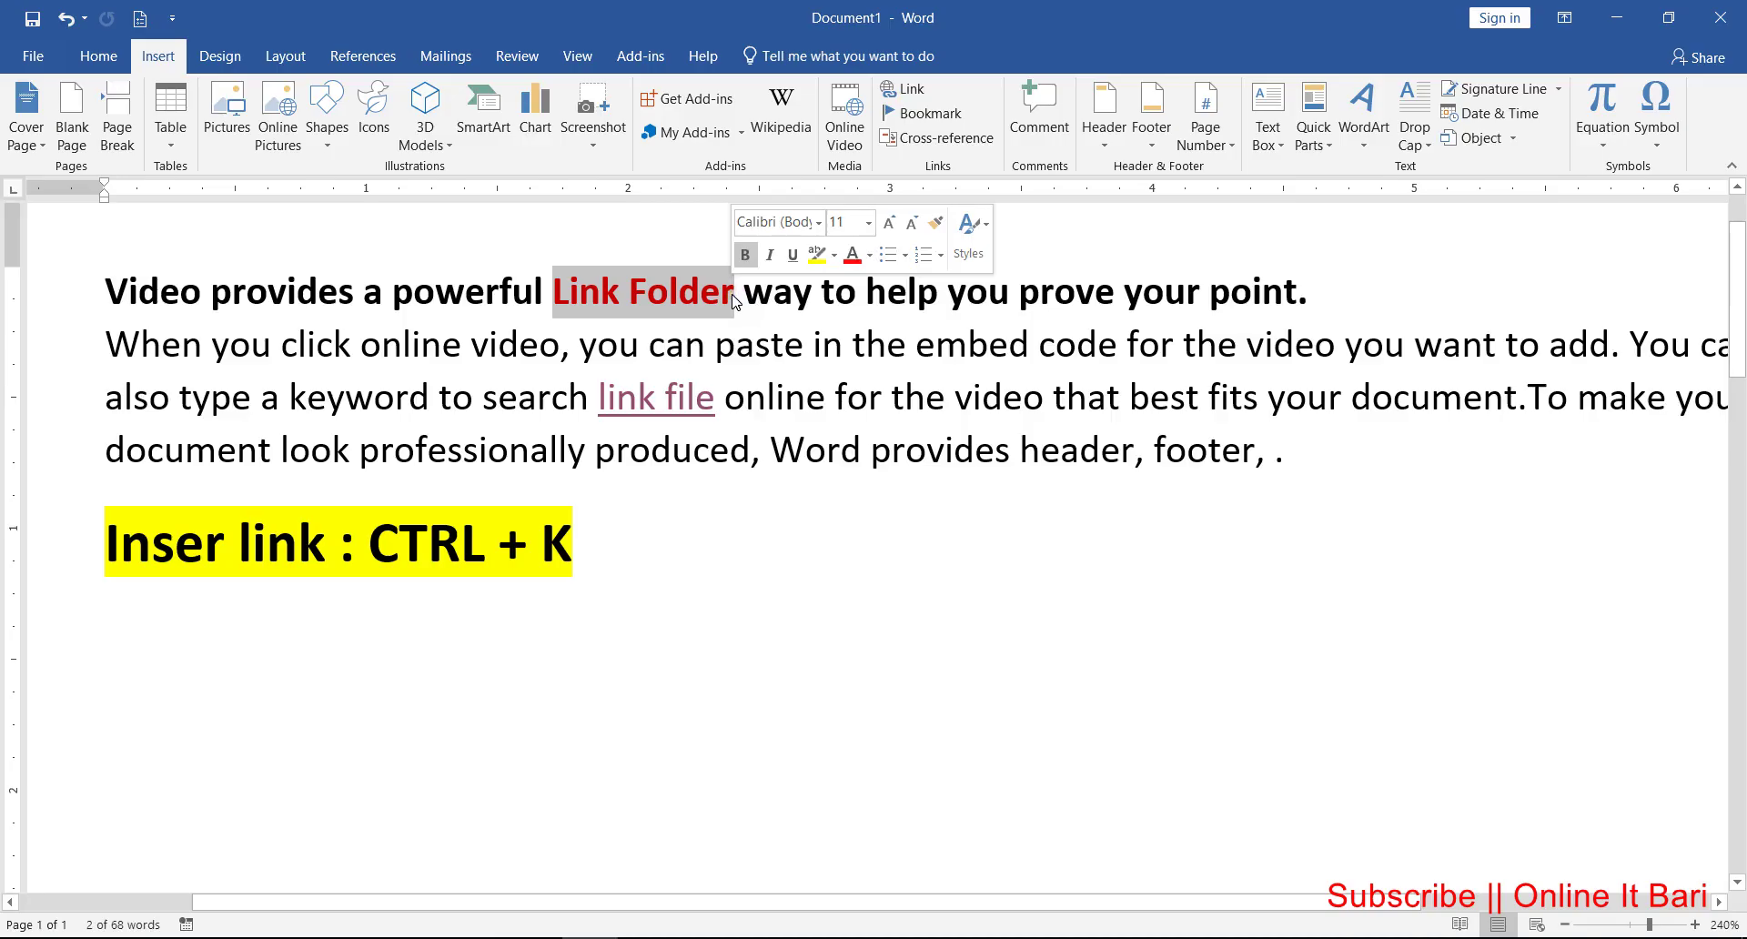
Step: Hyperlink the 'Link Folder' text to the Desktop's link folder
{"action": "left_click", "coordinate": [569, 293]}
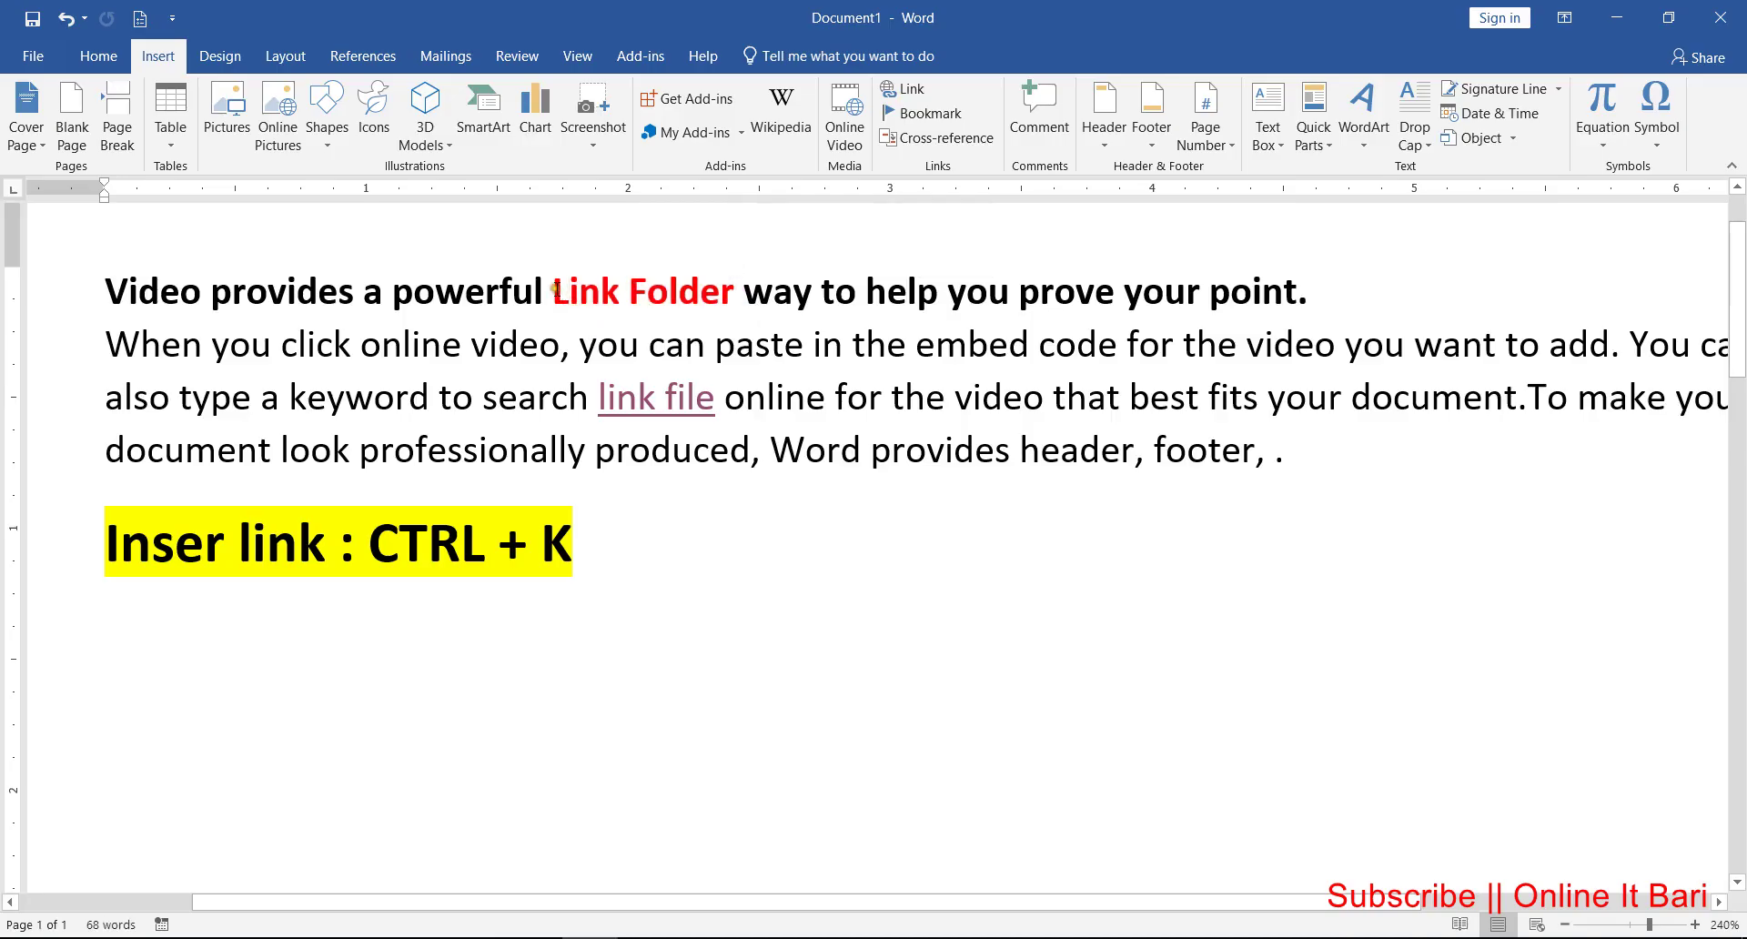
{"action": "left_click_drag", "start_coordinate": [555, 290], "coordinate": [733, 295]}
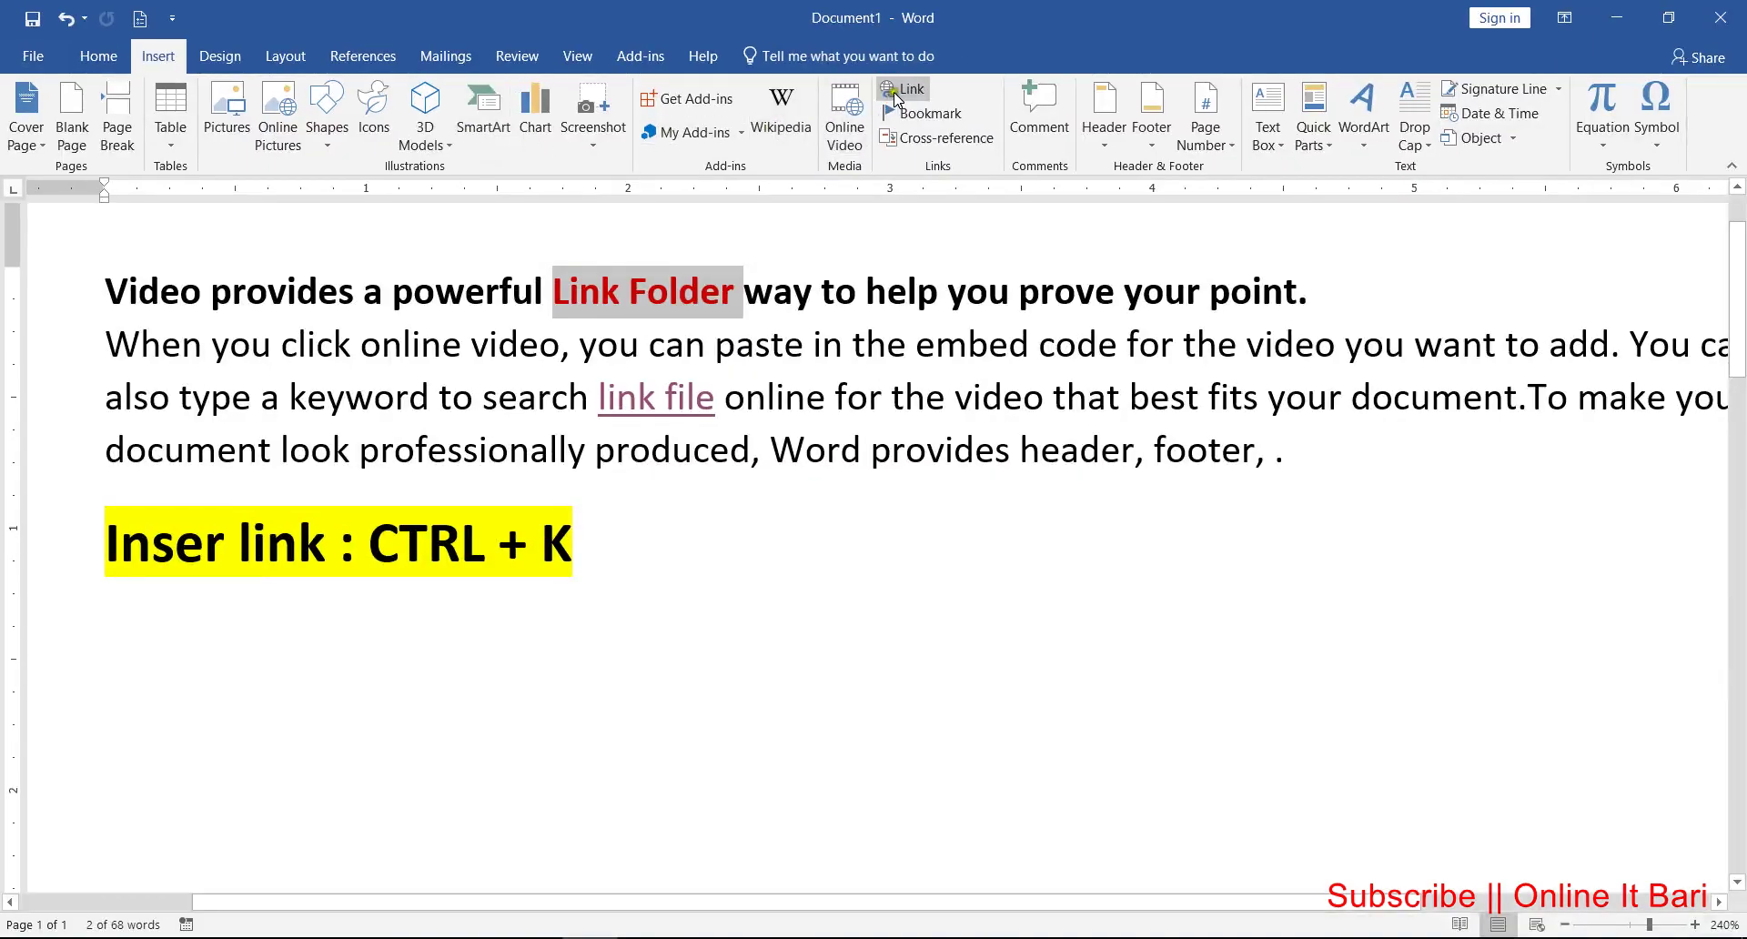
{"action": "left_click", "coordinate": [901, 89]}
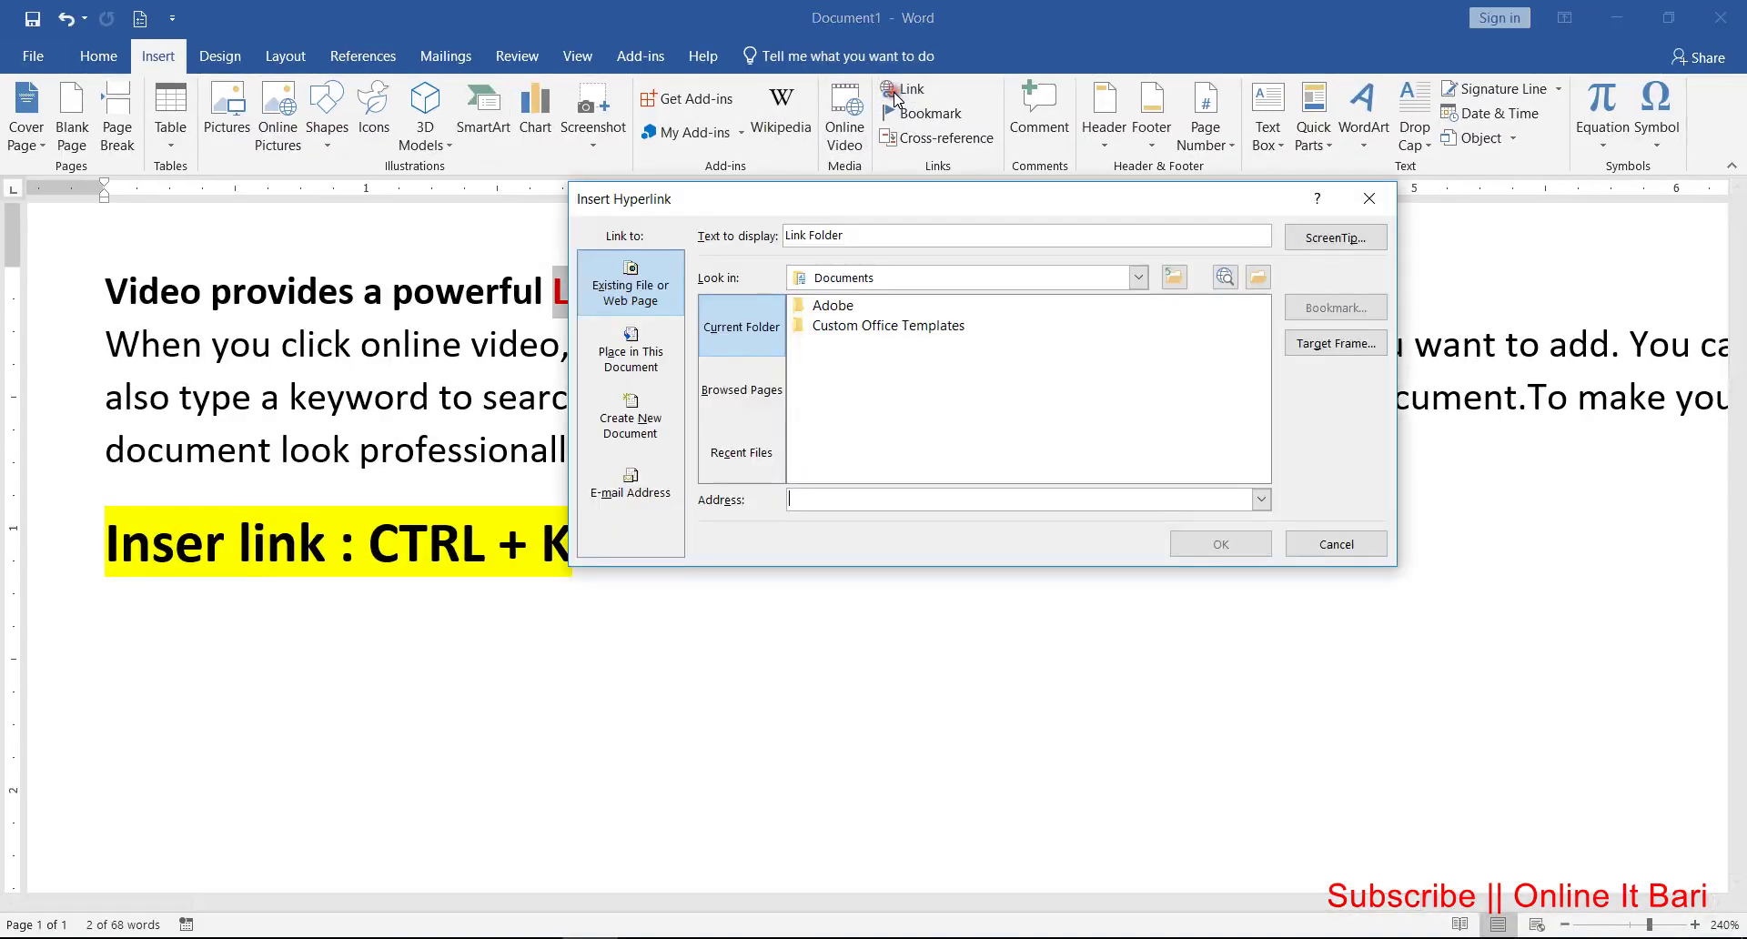
{"action": "left_click", "coordinate": [1136, 280]}
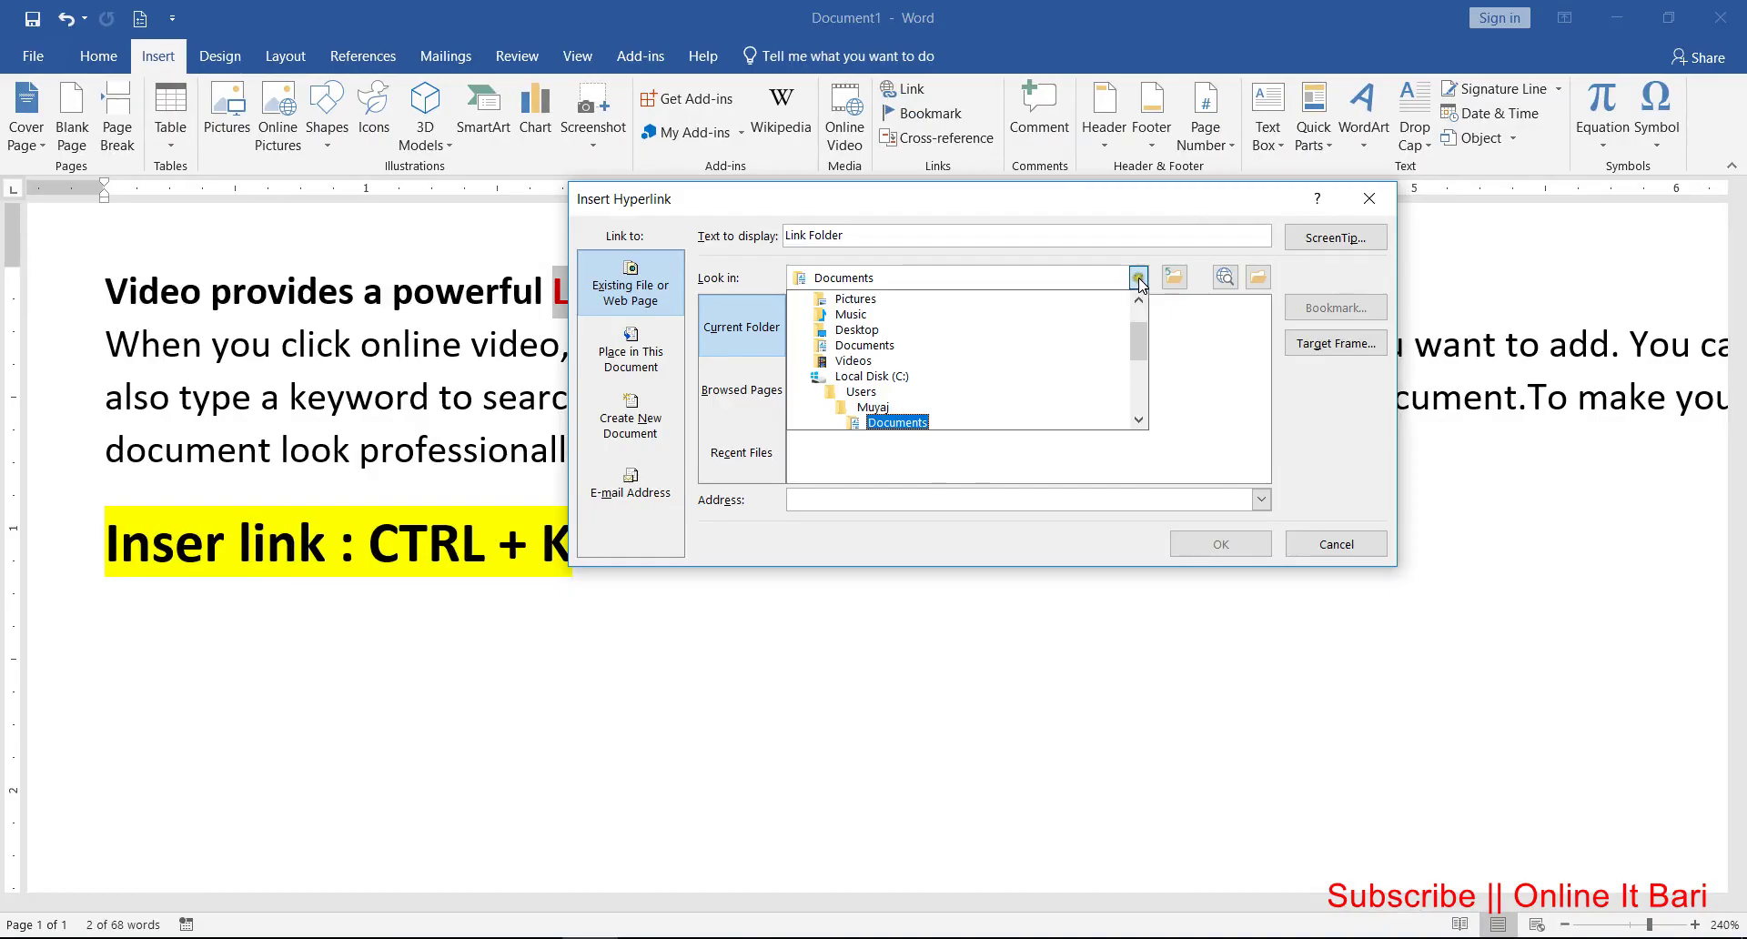
{"action": "left_click", "coordinate": [864, 329]}
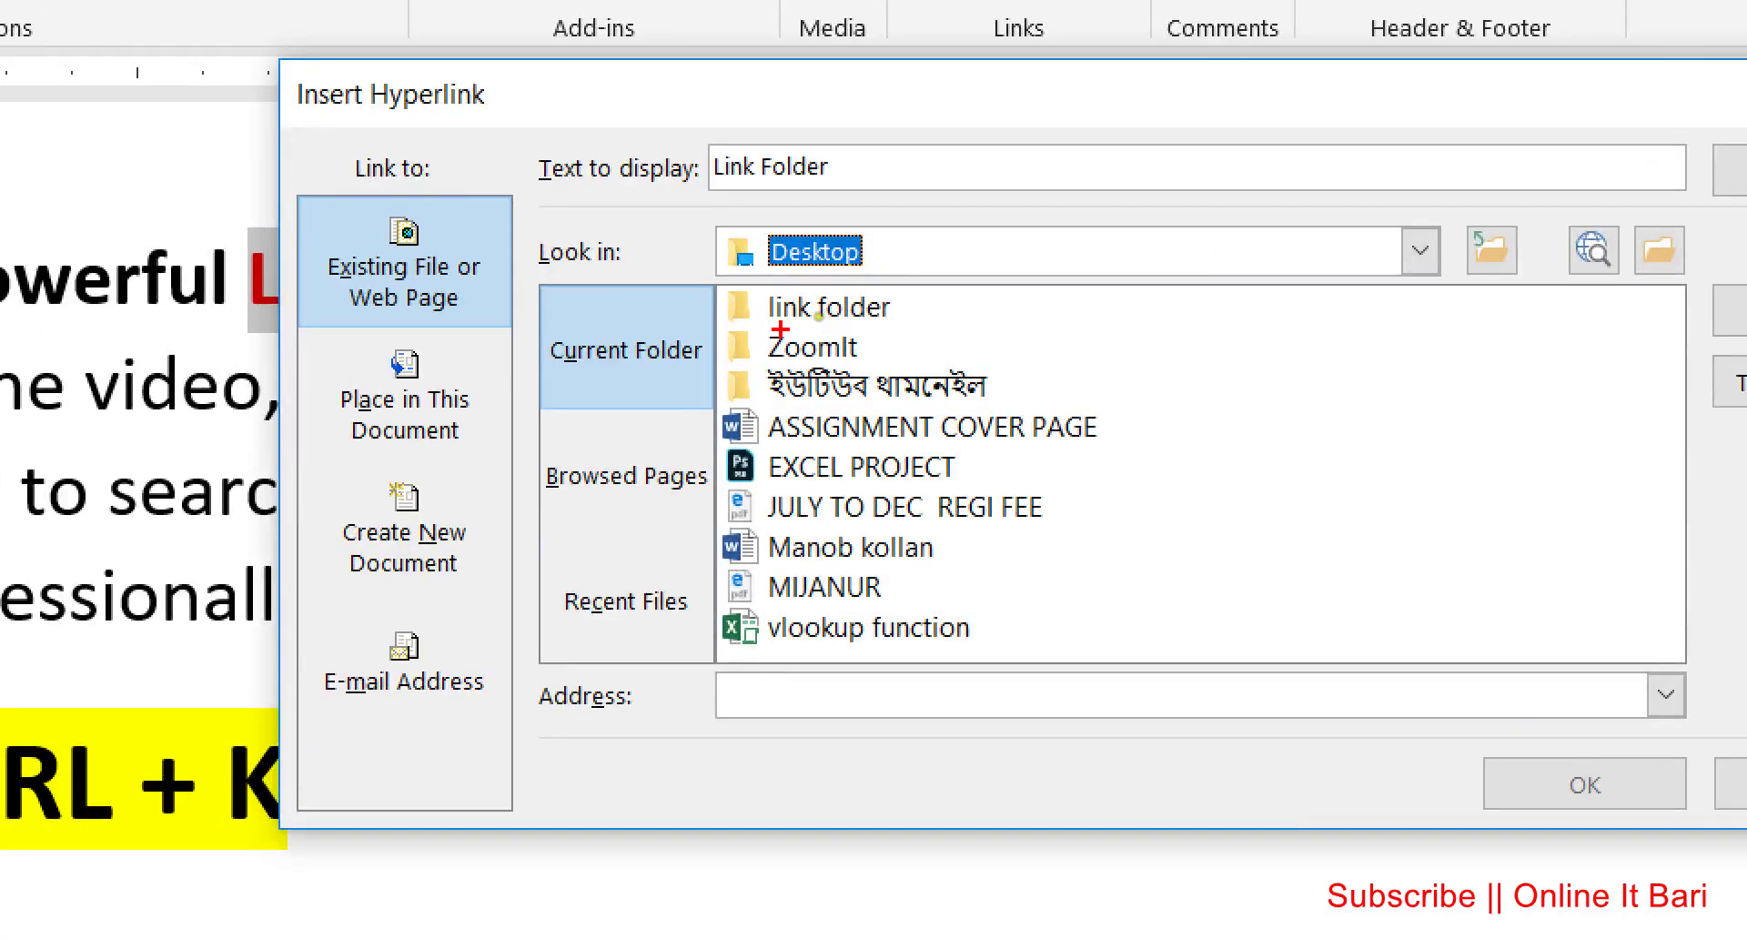
{"action": "left_click_drag", "start_coordinate": [761, 322], "coordinate": [874, 310]}
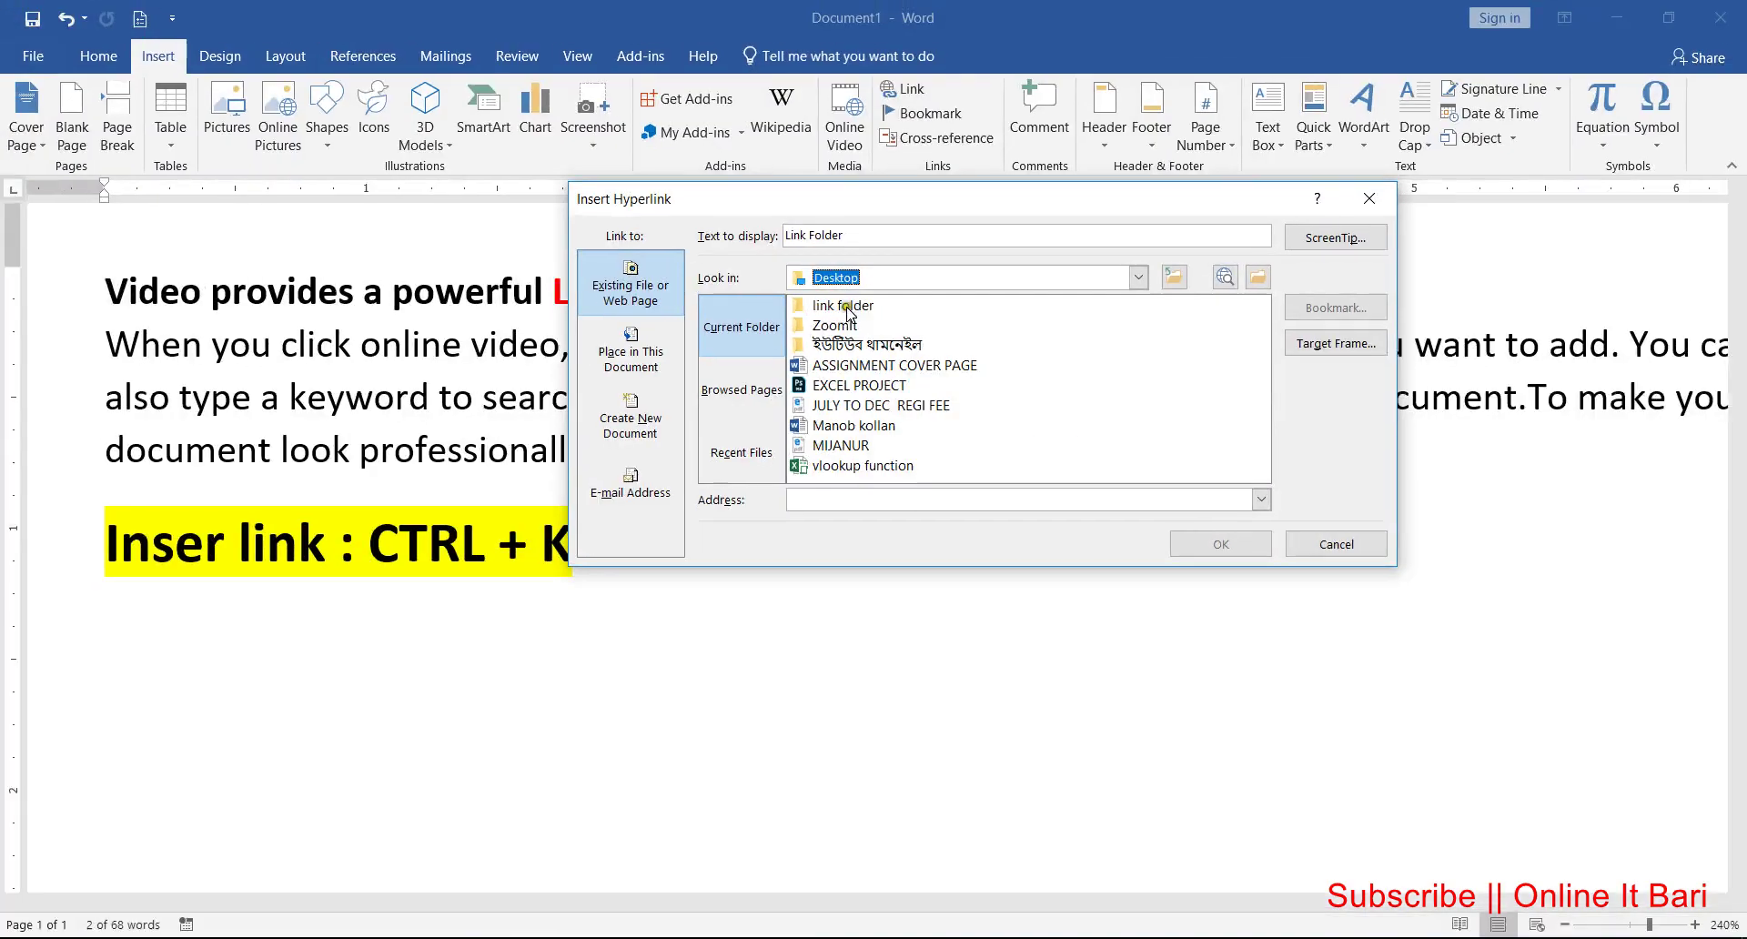
{"action": "left_click", "coordinate": [837, 308]}
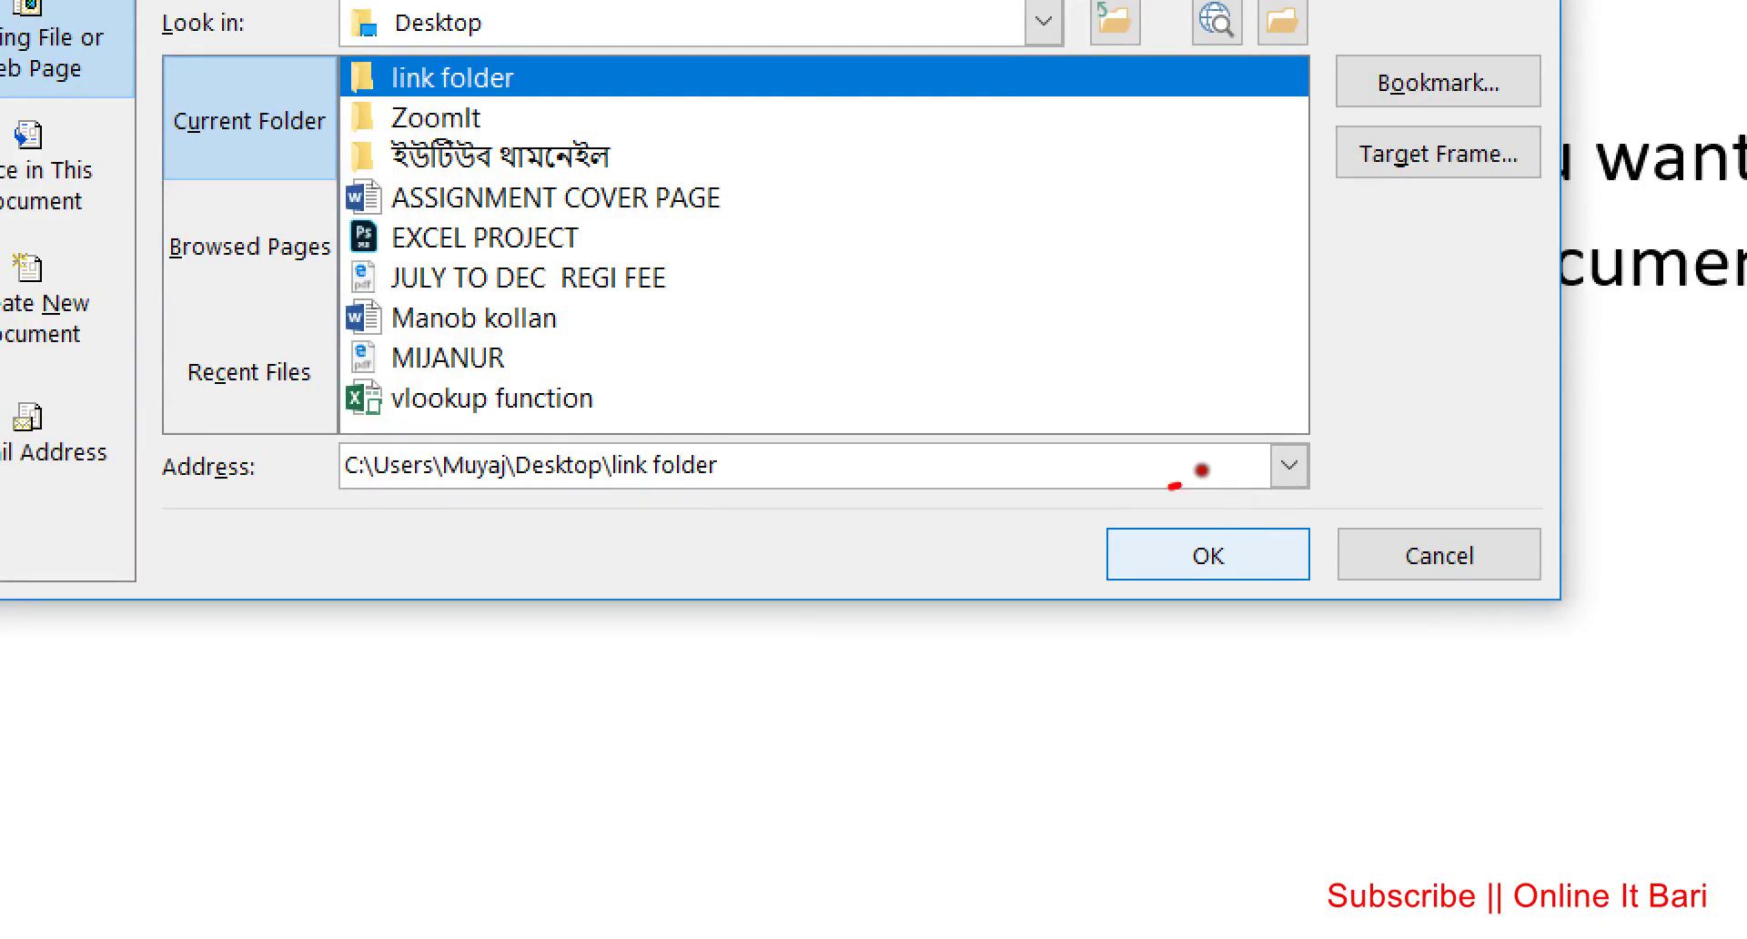
{"action": "left_click_drag", "start_coordinate": [1206, 509], "coordinate": [1230, 528]}
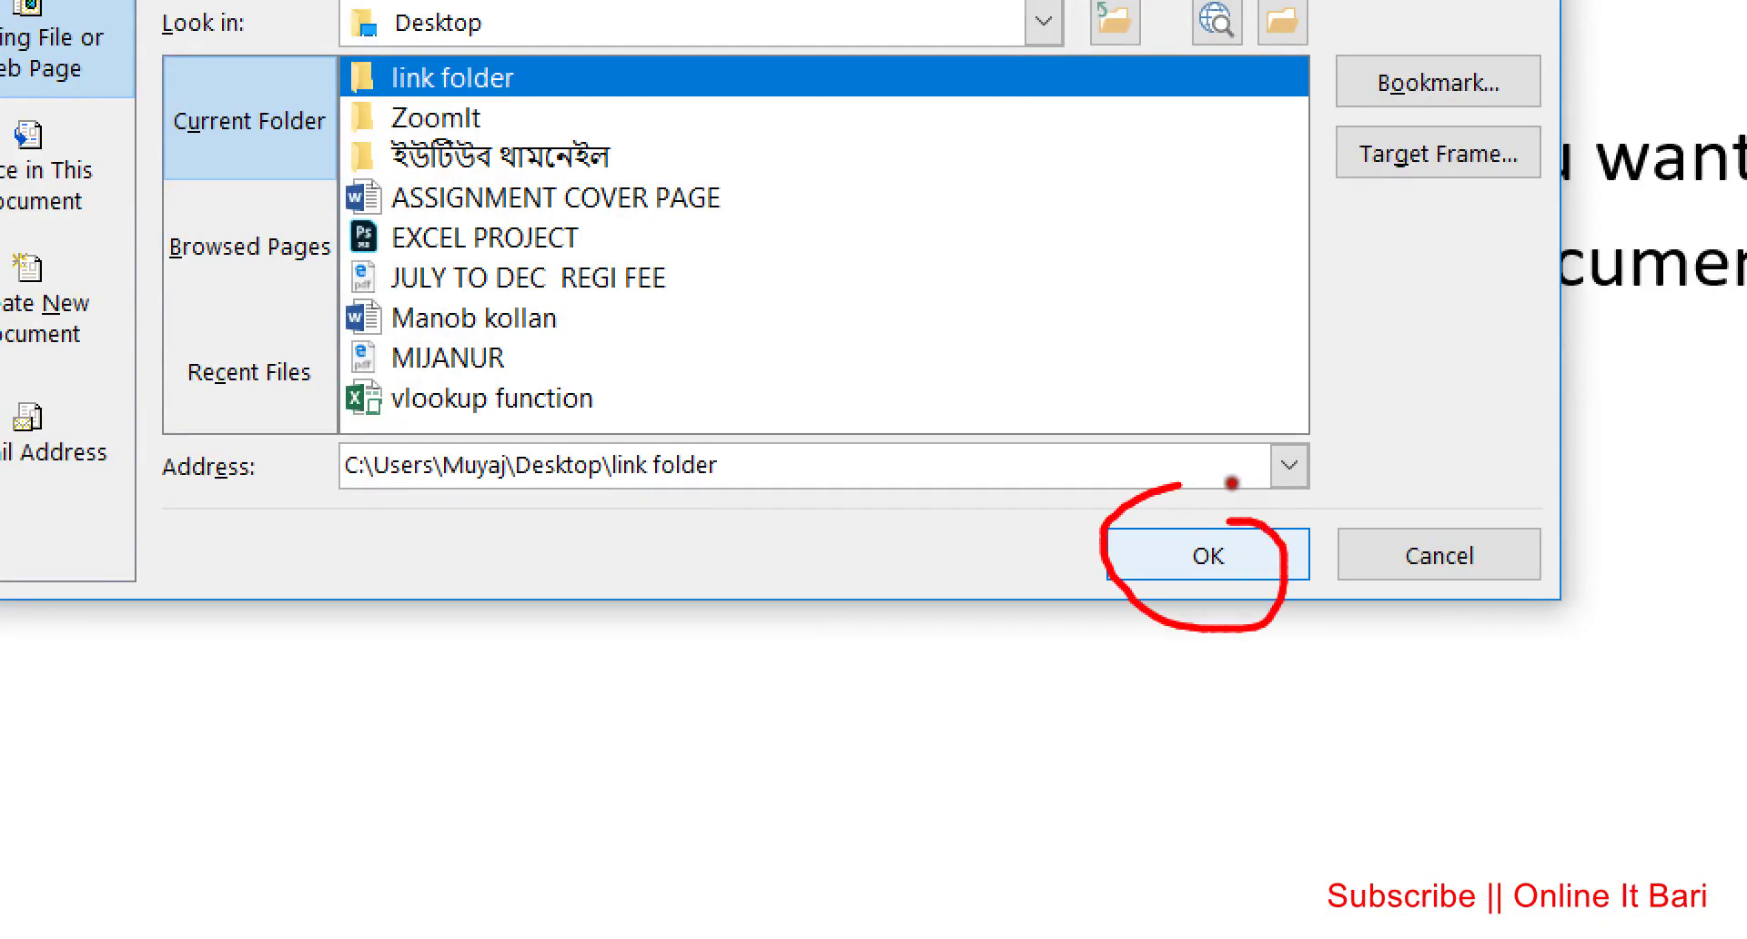
{"action": "left_click", "coordinate": [1224, 538]}
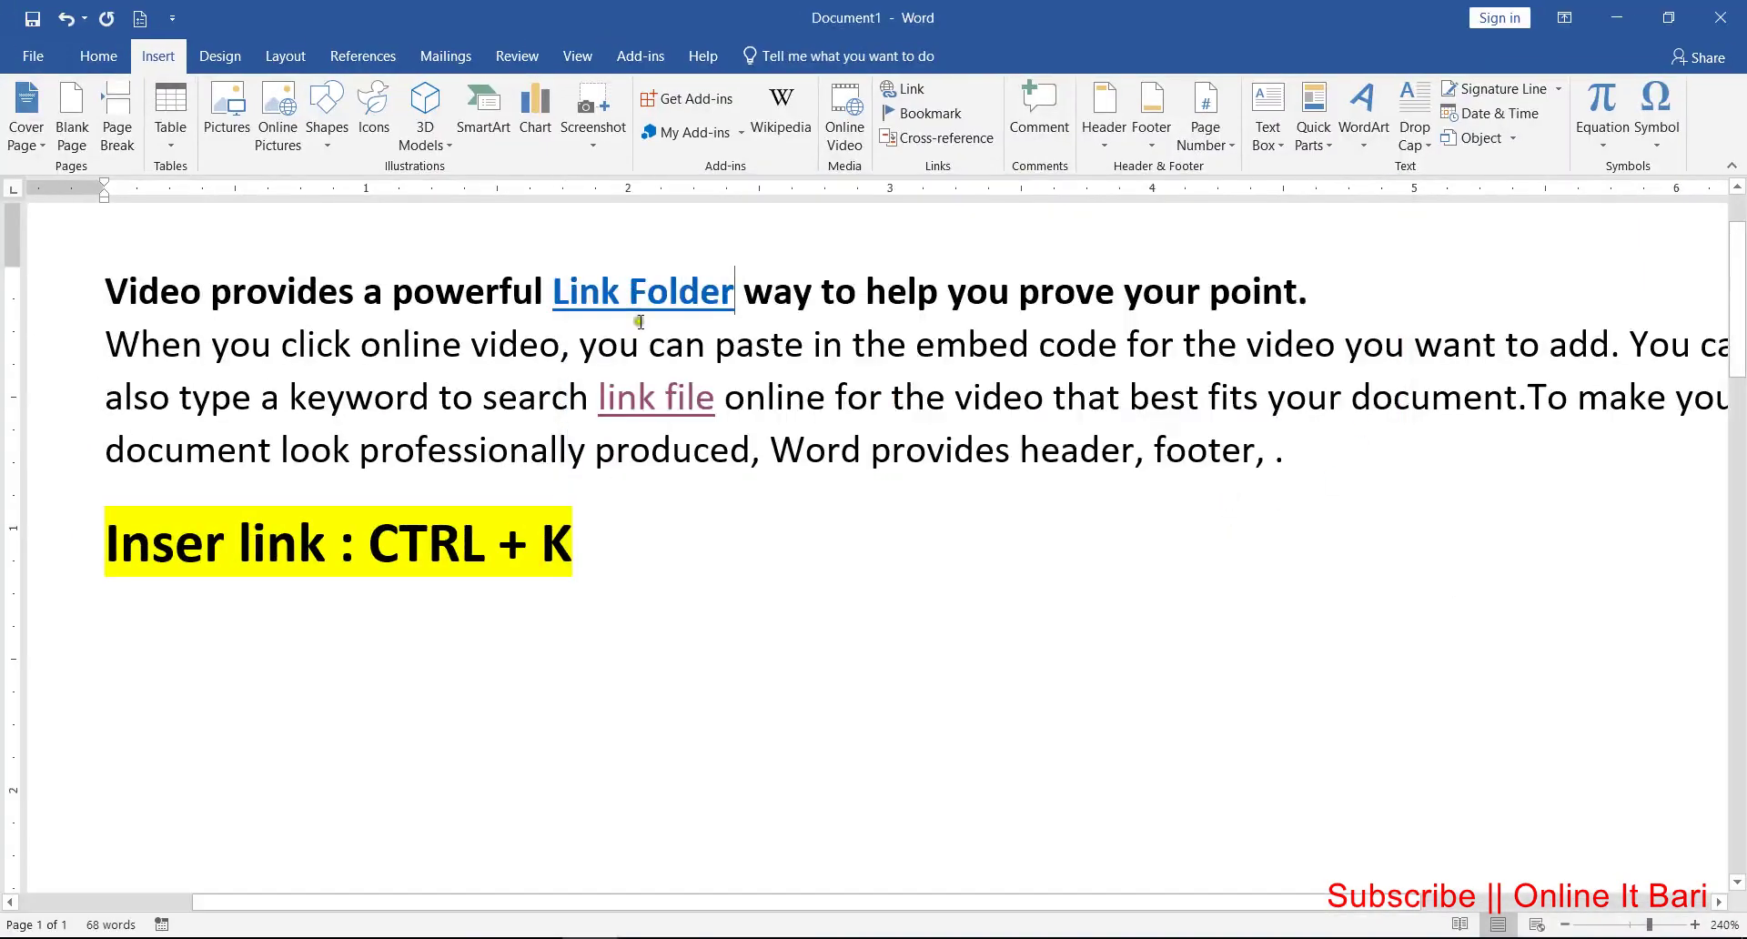
Step: Open the Link Folder hyperlink past the security warning, showing the folder in File Explorer
{"action": "mouse_move", "coordinate": [638, 302]}
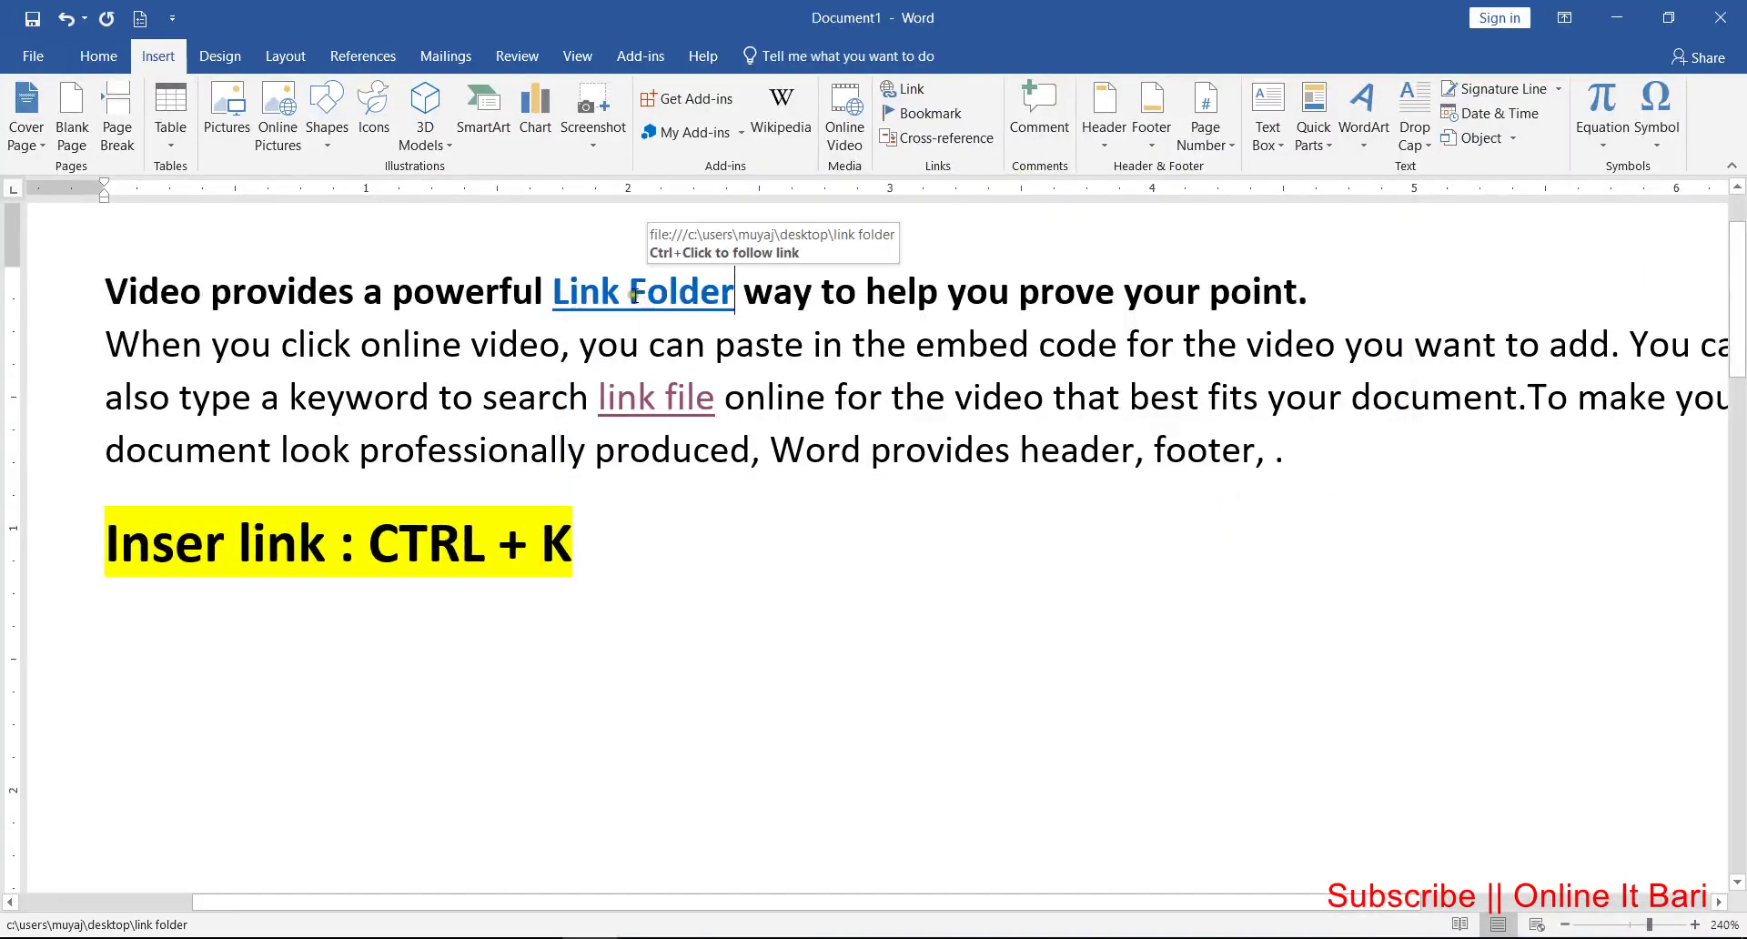
{"action": "right_click", "coordinate": [631, 291]}
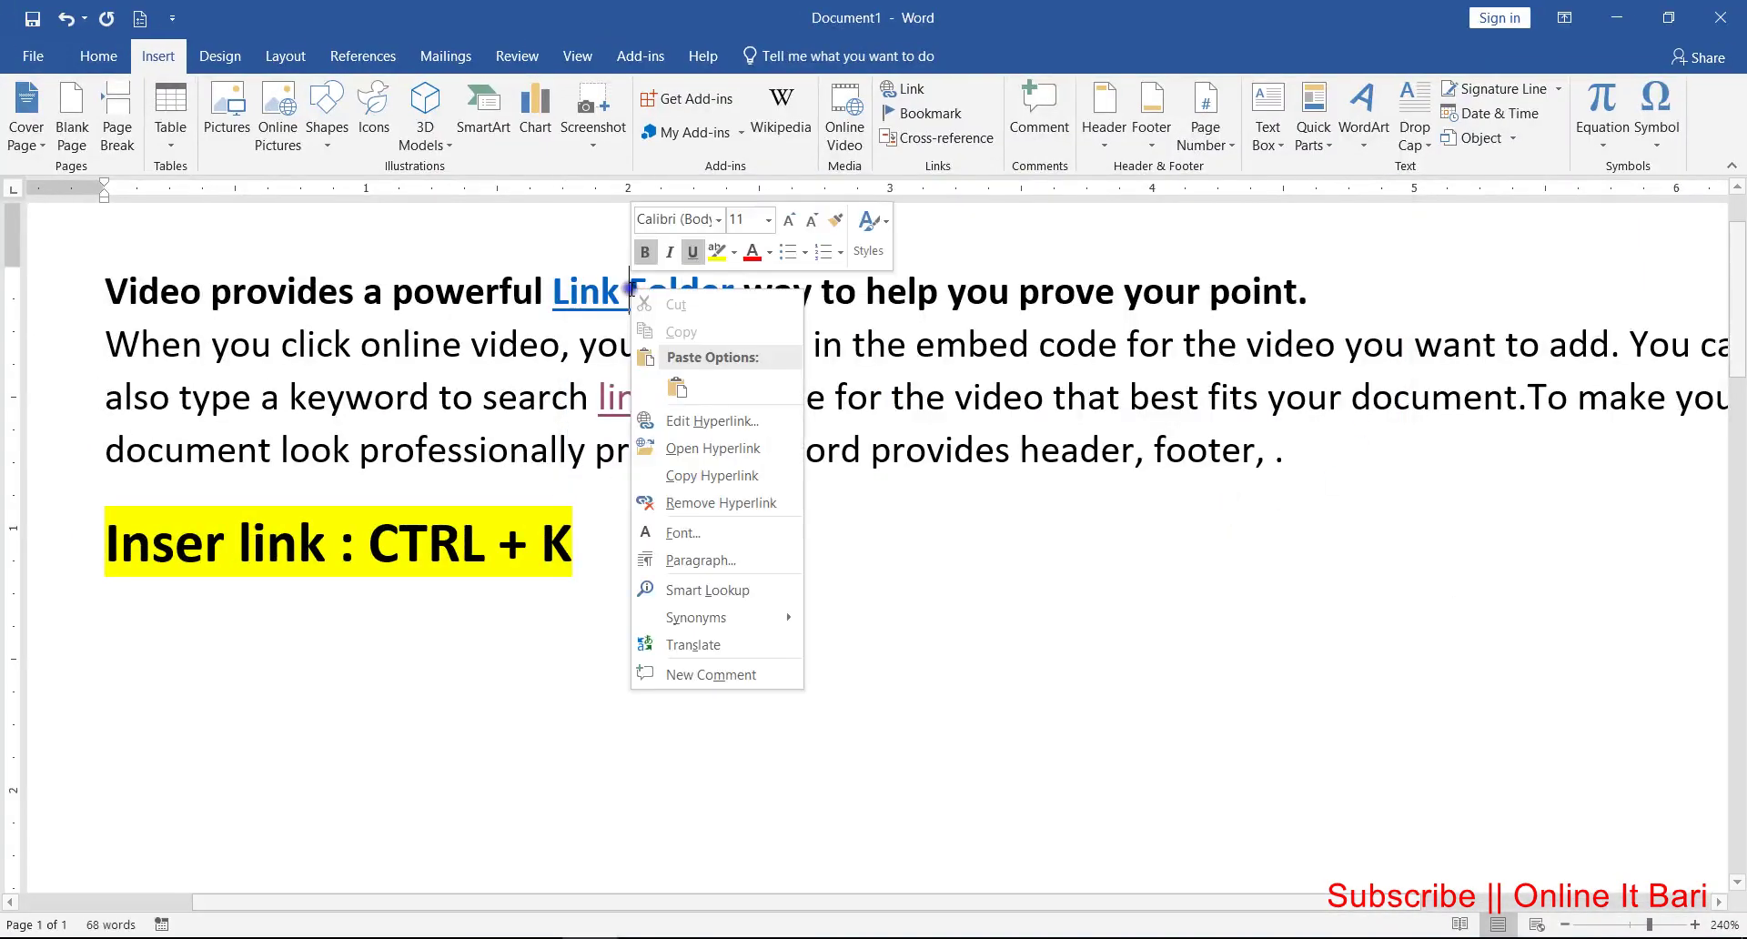
{"action": "left_click", "coordinate": [737, 449]}
{"action": "left_click", "coordinate": [940, 583]}
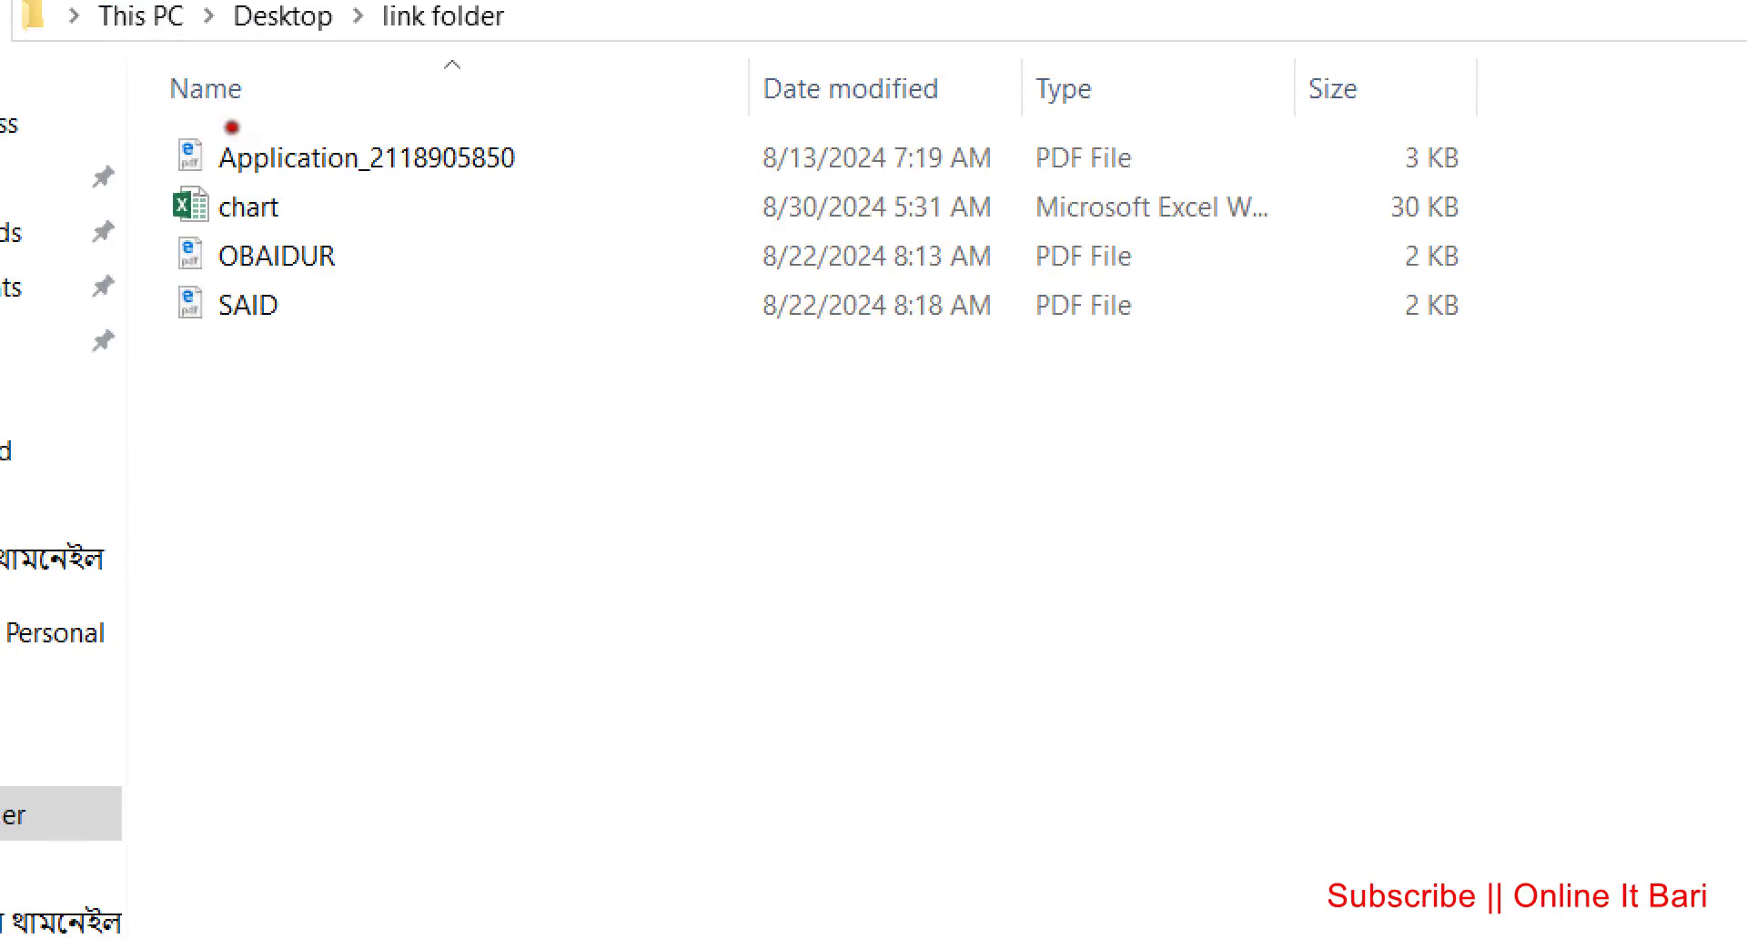
{"action": "left_click_drag", "start_coordinate": [235, 102], "coordinate": [324, 121]}
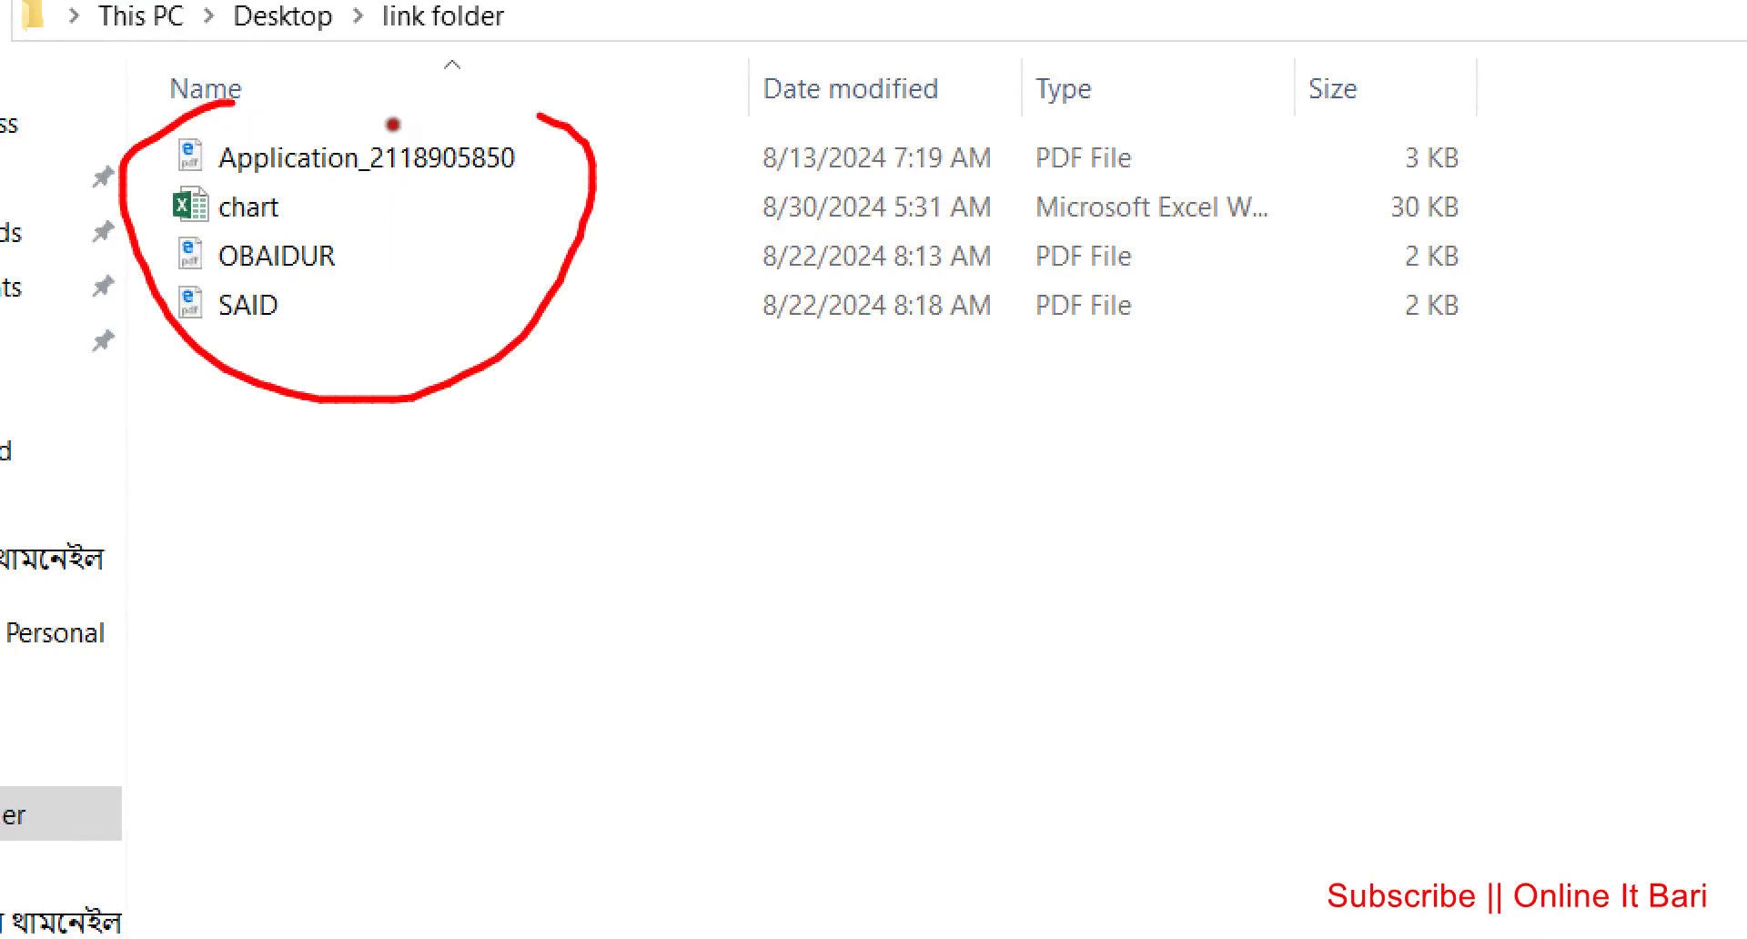
Step: Close File Explorer and bring up the options menu for the Link Folder hyperlink
{"action": "left_click", "coordinate": [1700, 17]}
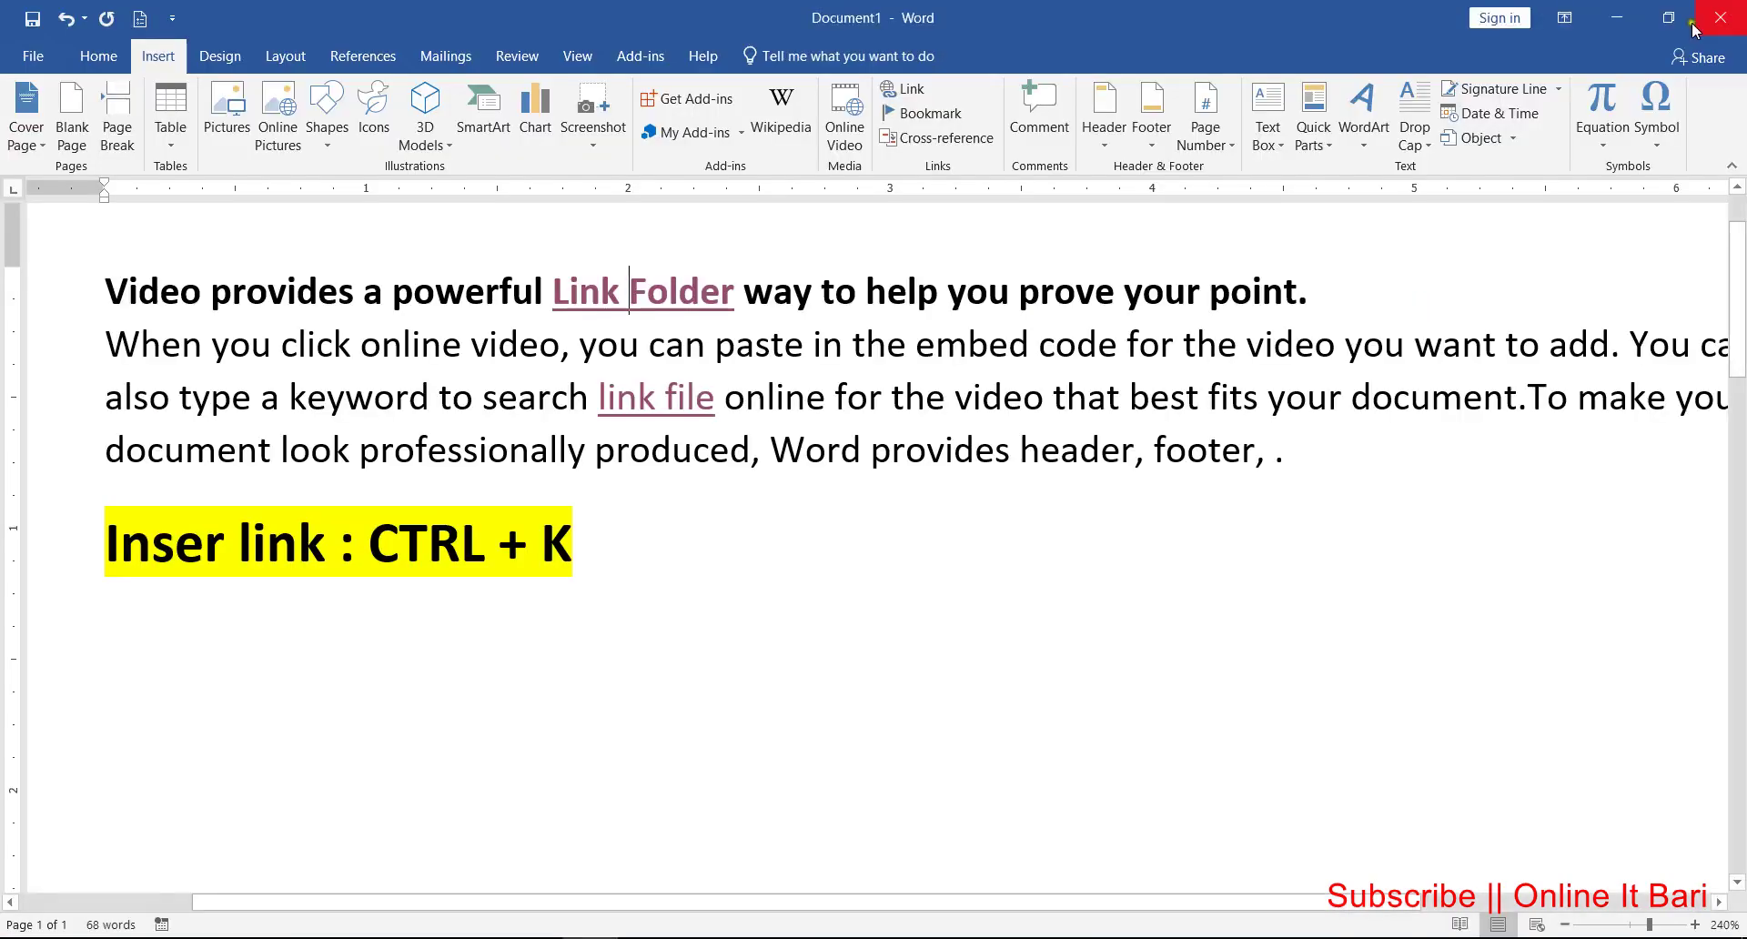
{"action": "mouse_move", "coordinate": [642, 299]}
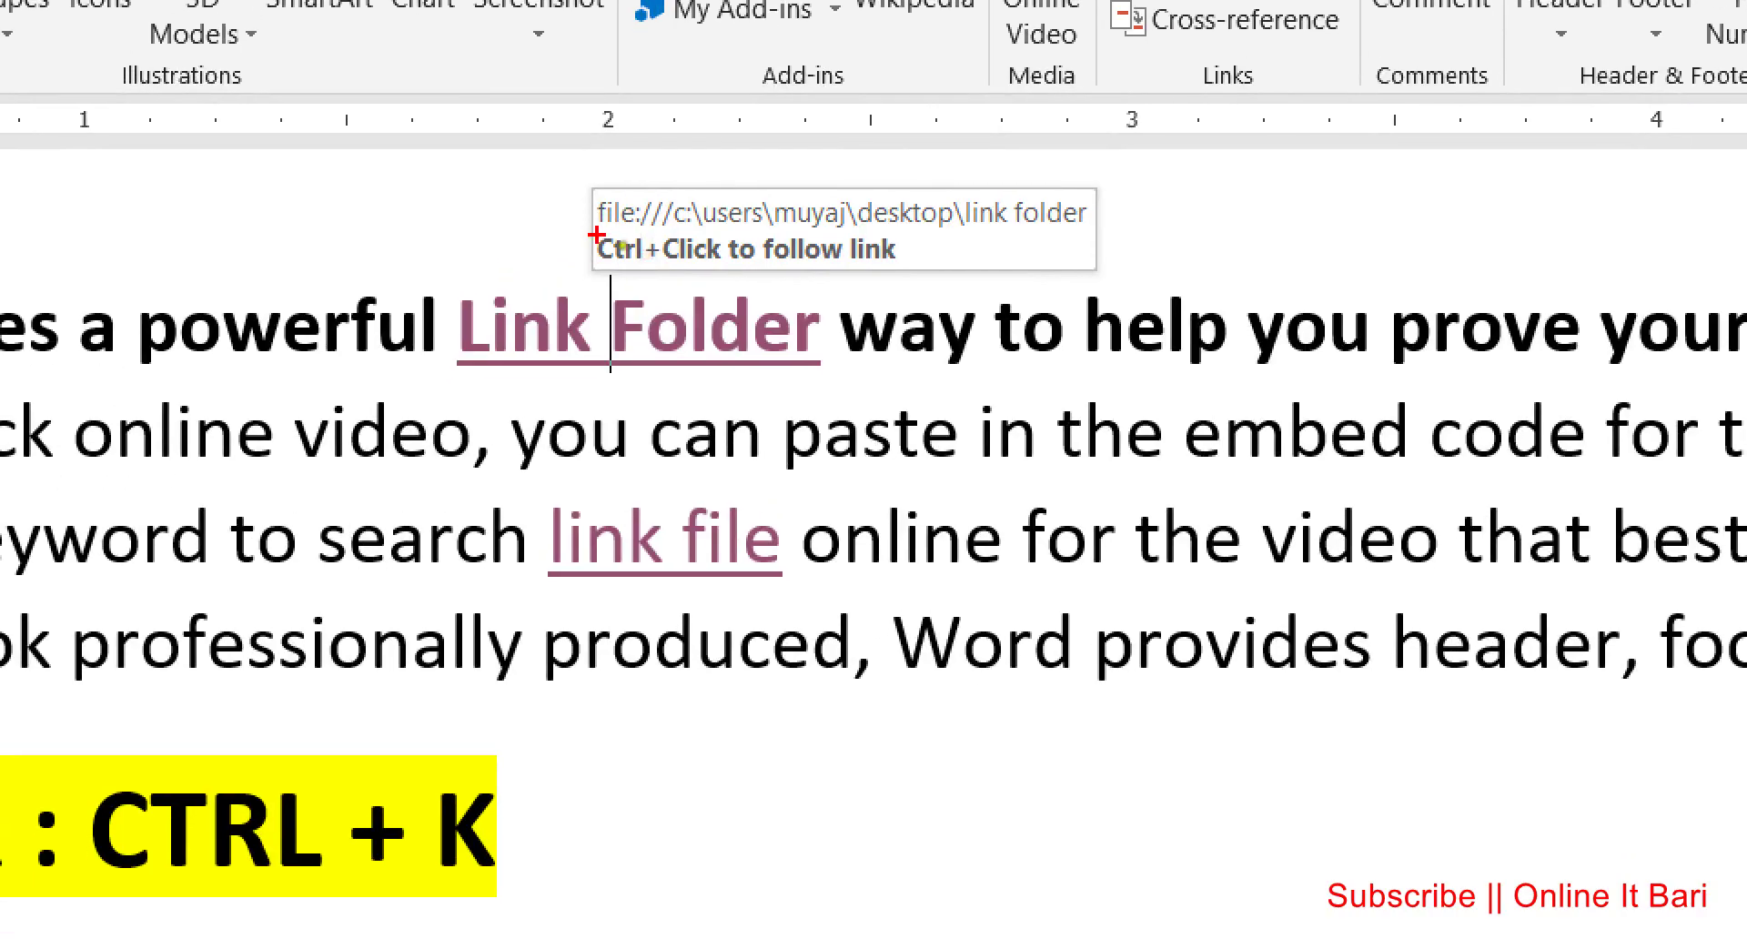
{"action": "left_click_drag", "start_coordinate": [596, 236], "coordinate": [1109, 233]}
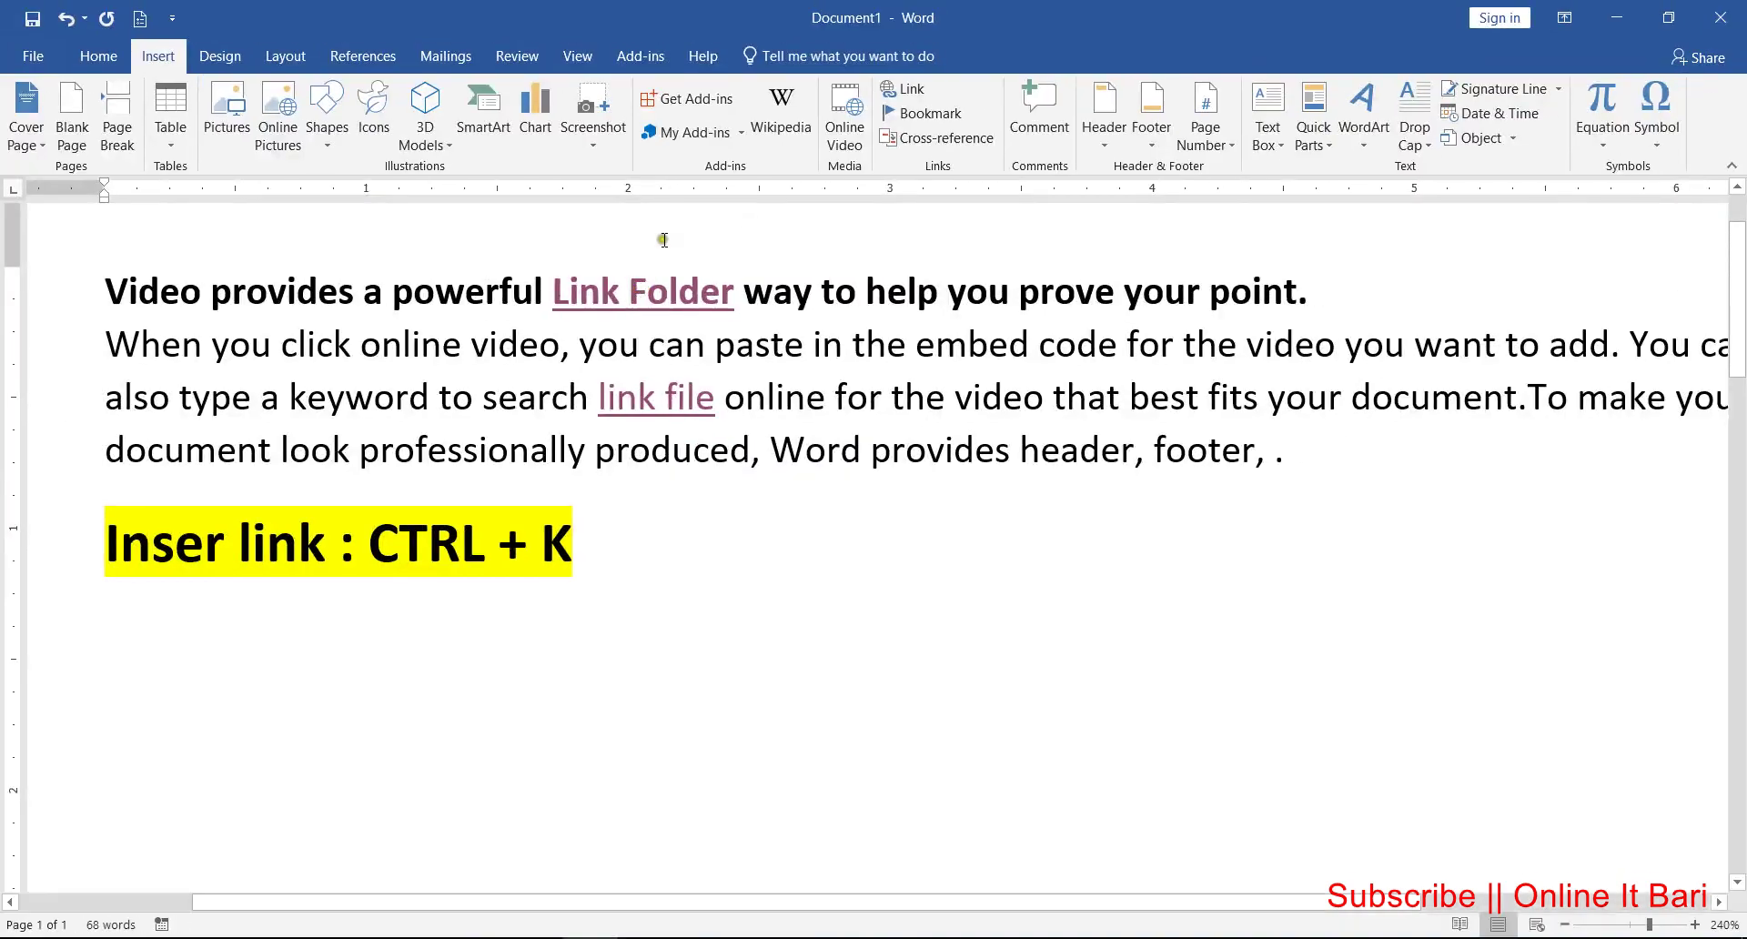
{"action": "left_click", "coordinate": [628, 293]}
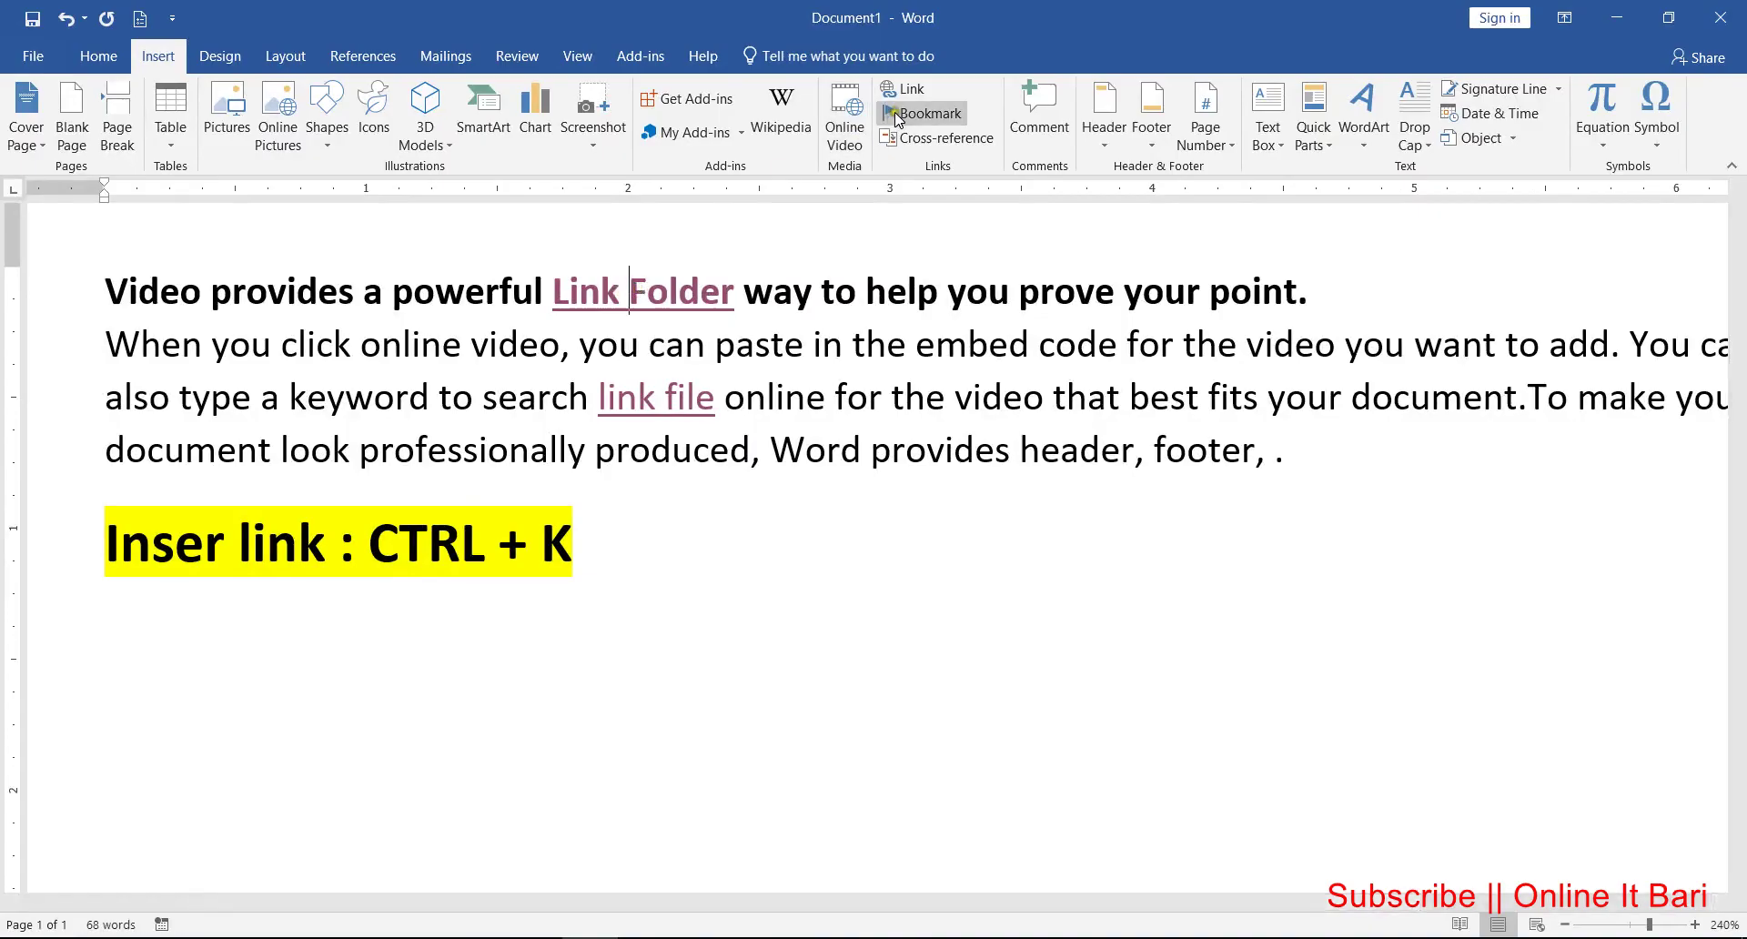
{"action": "right_click", "coordinate": [636, 291]}
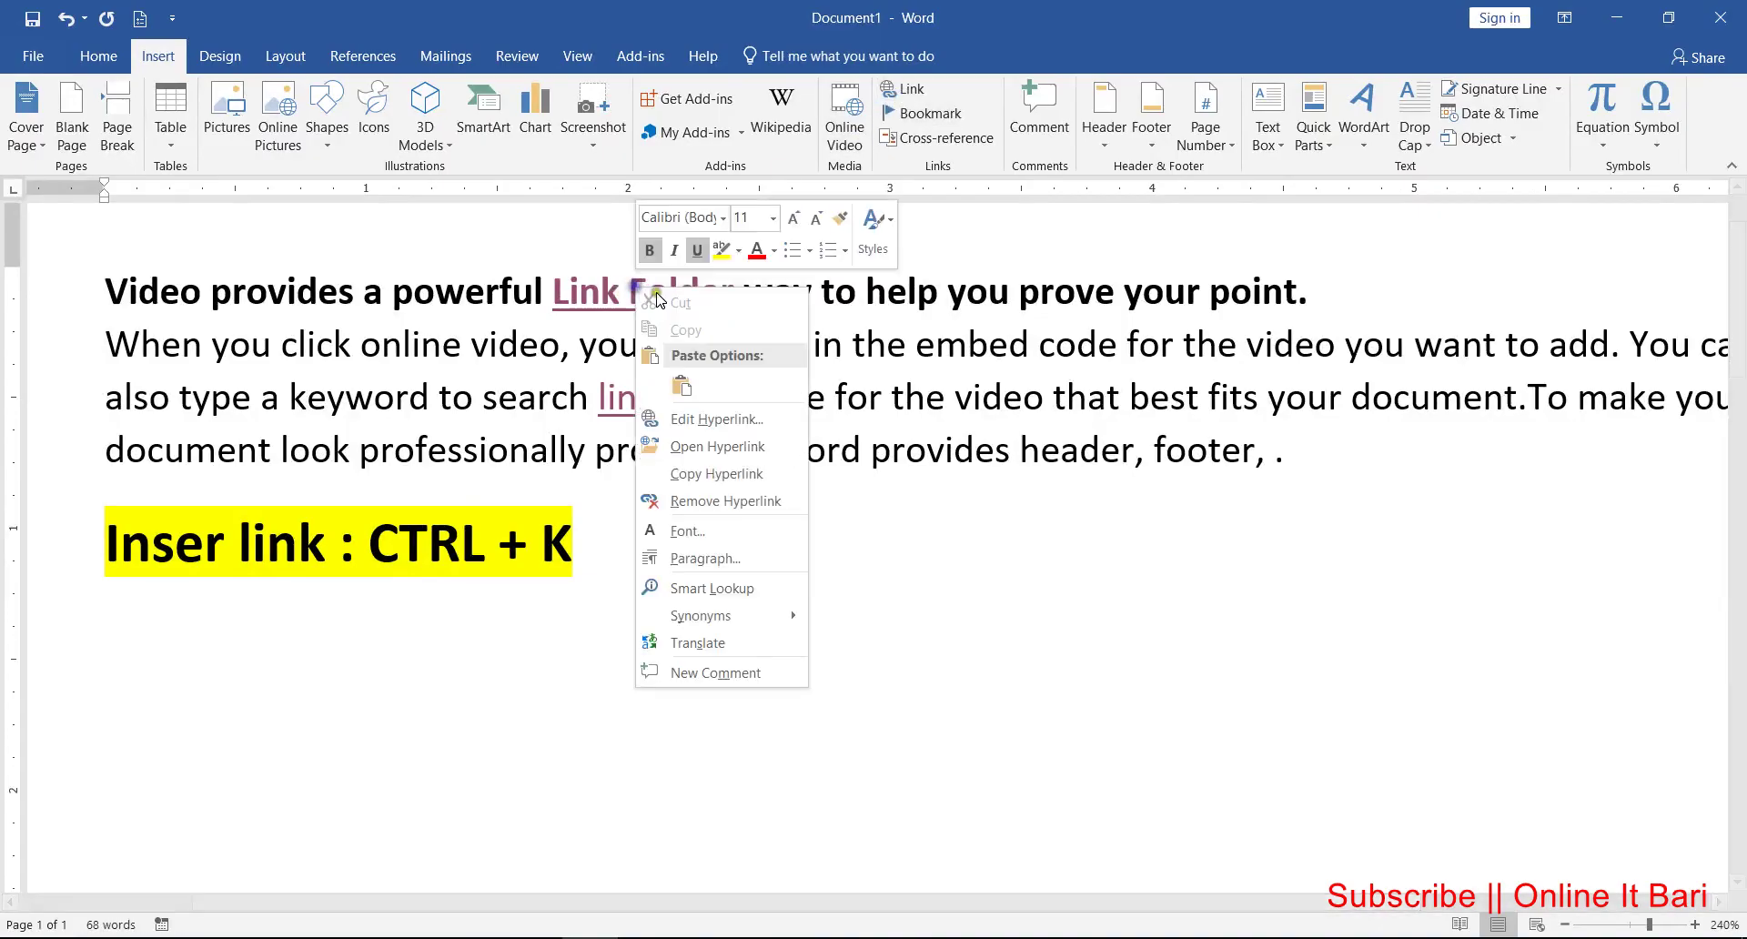
Step: Give the Link Folder hyperlink the ScreenTip 'Open folder' through Edit Hyperlink
{"action": "left_click", "coordinate": [727, 420]}
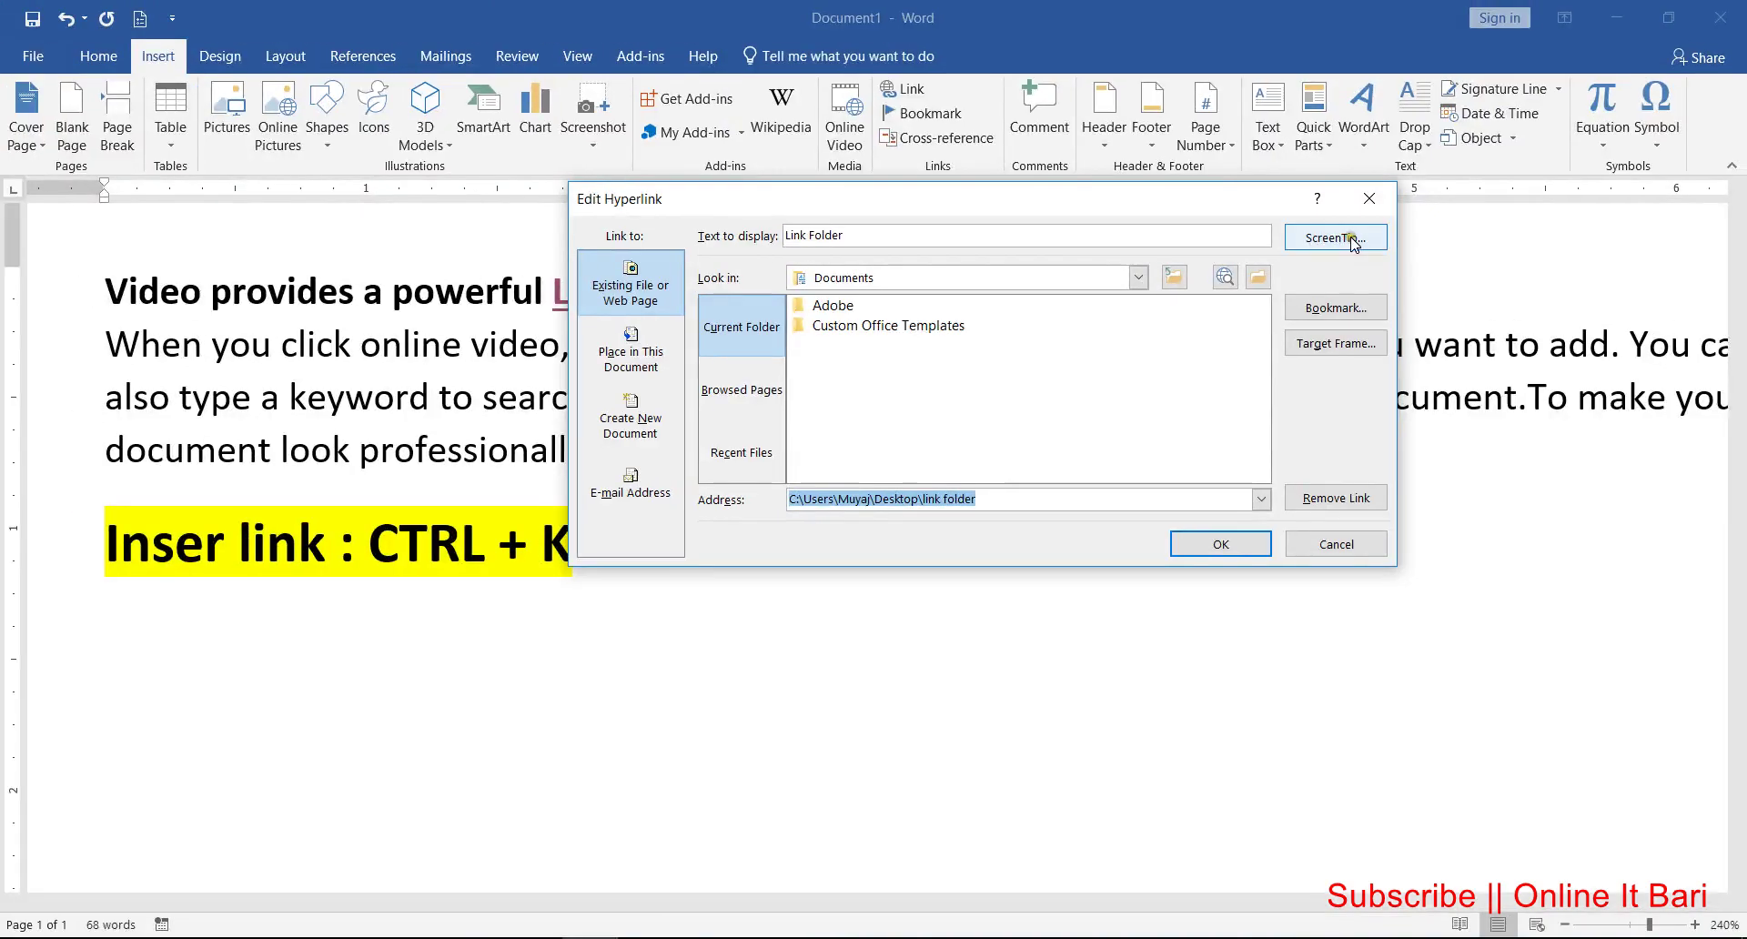
{"action": "left_click", "coordinate": [1346, 235]}
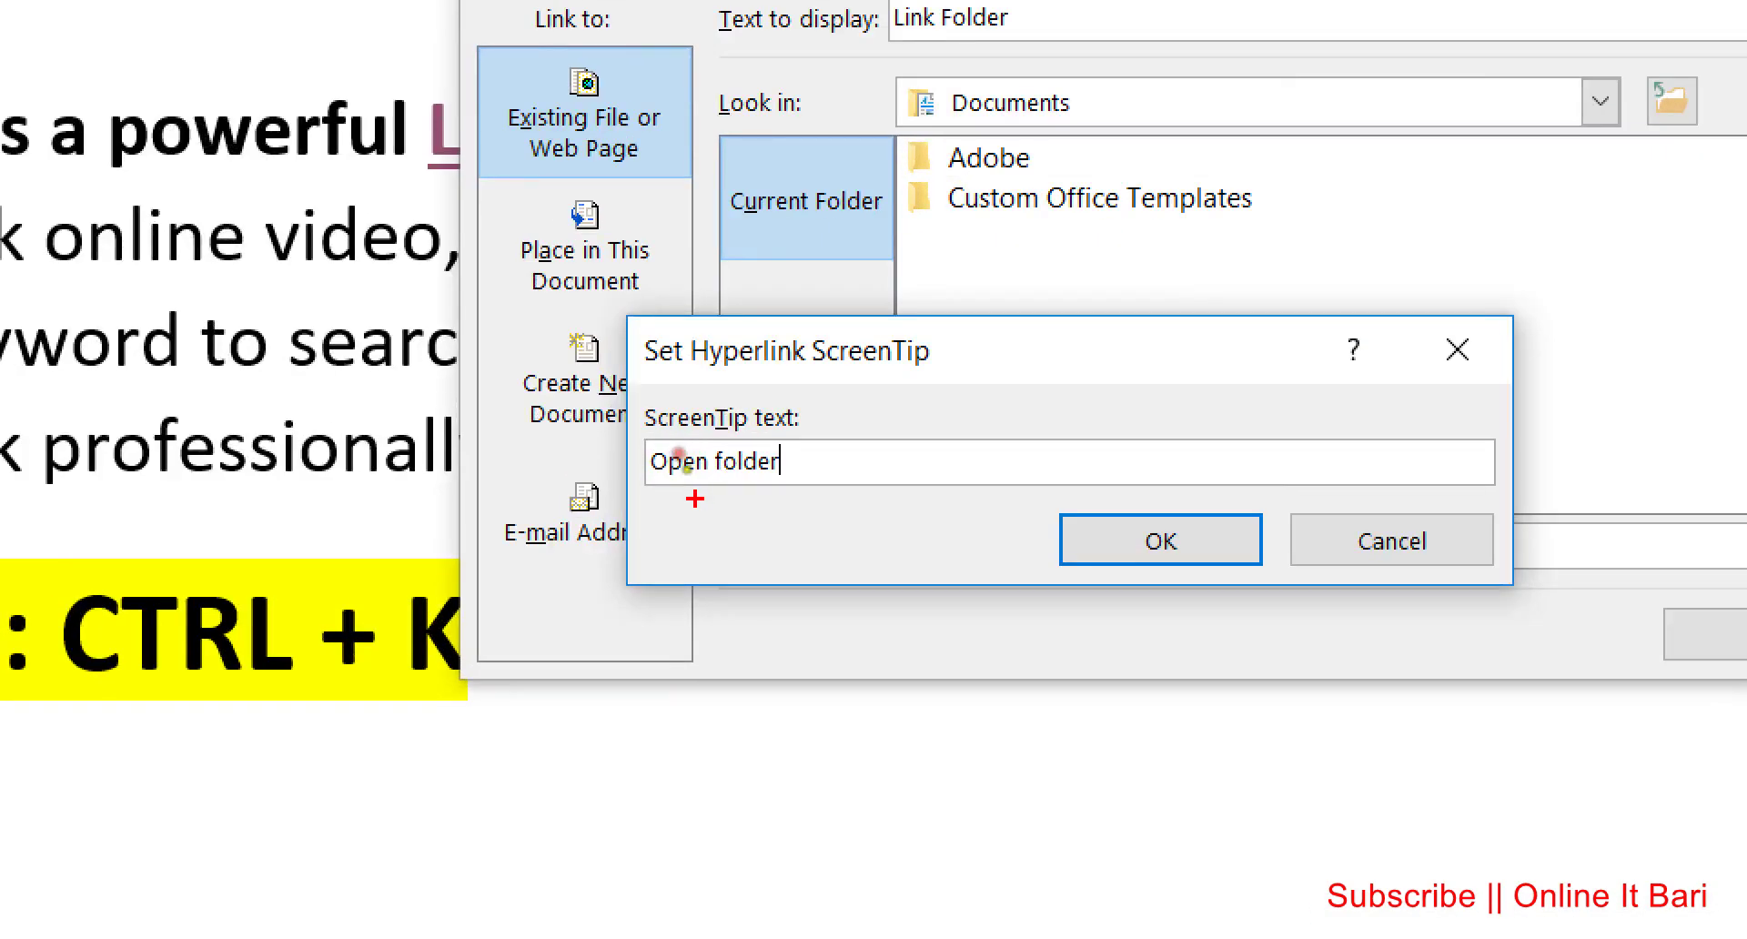
{"action": "left_click_drag", "start_coordinate": [669, 467], "coordinate": [811, 467]}
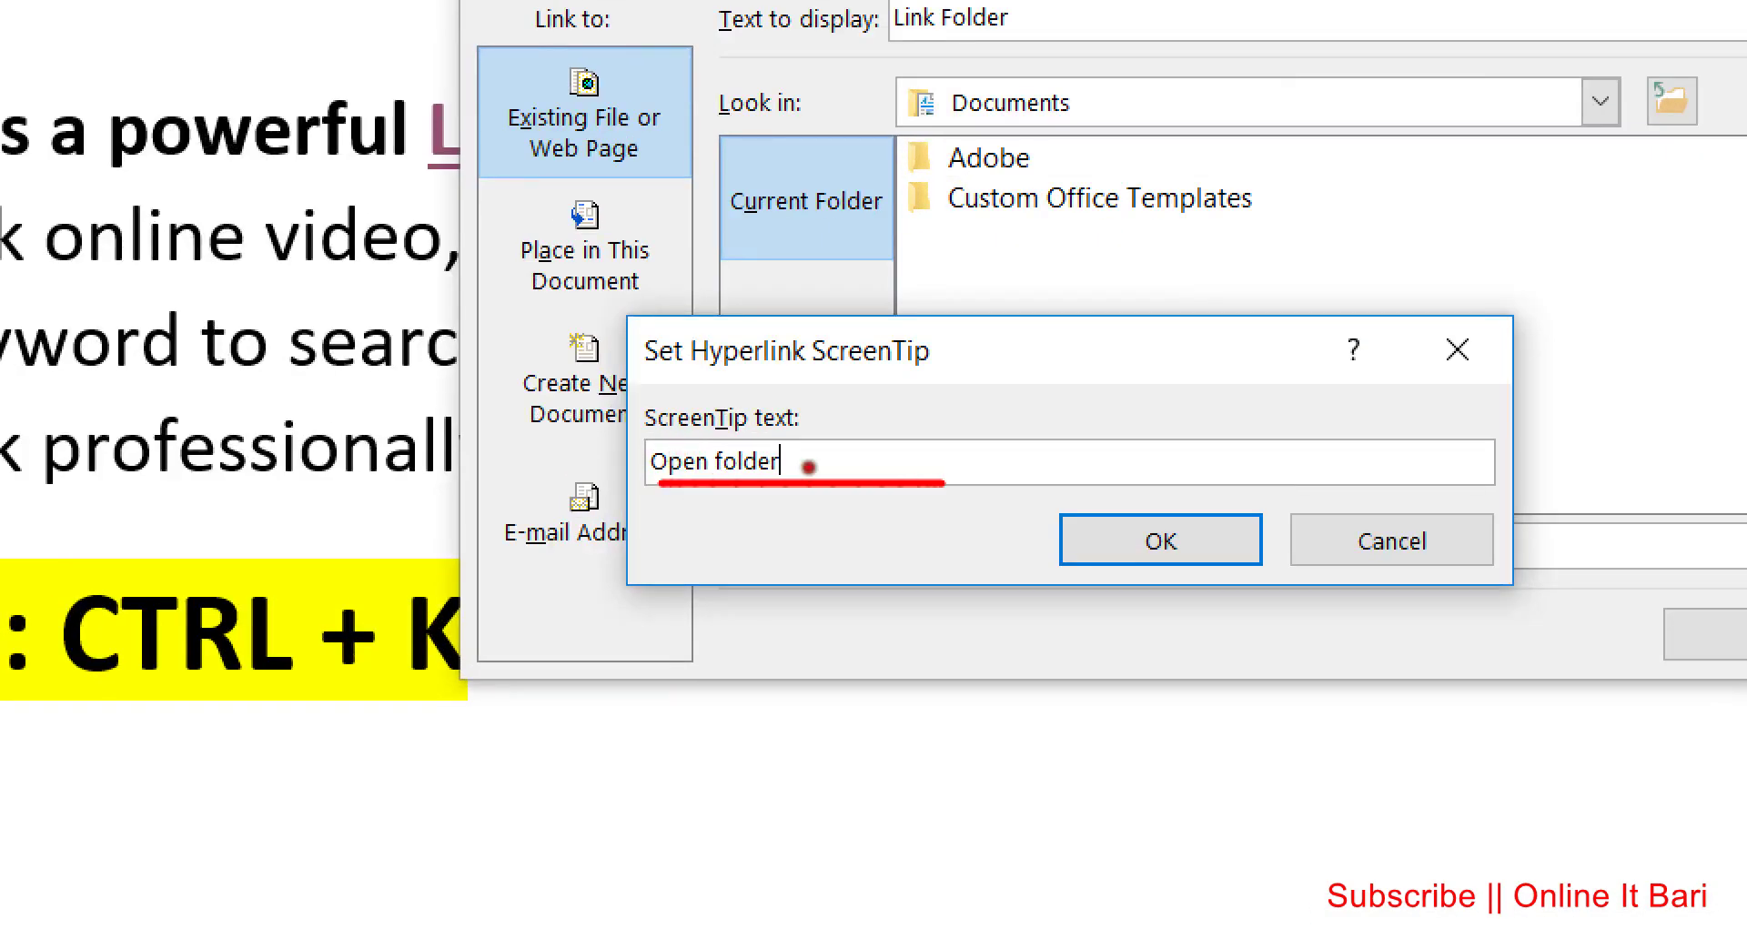
{"action": "left_click_drag", "start_coordinate": [1310, 480], "coordinate": [1251, 492]}
{"action": "key", "text": "Escape"}
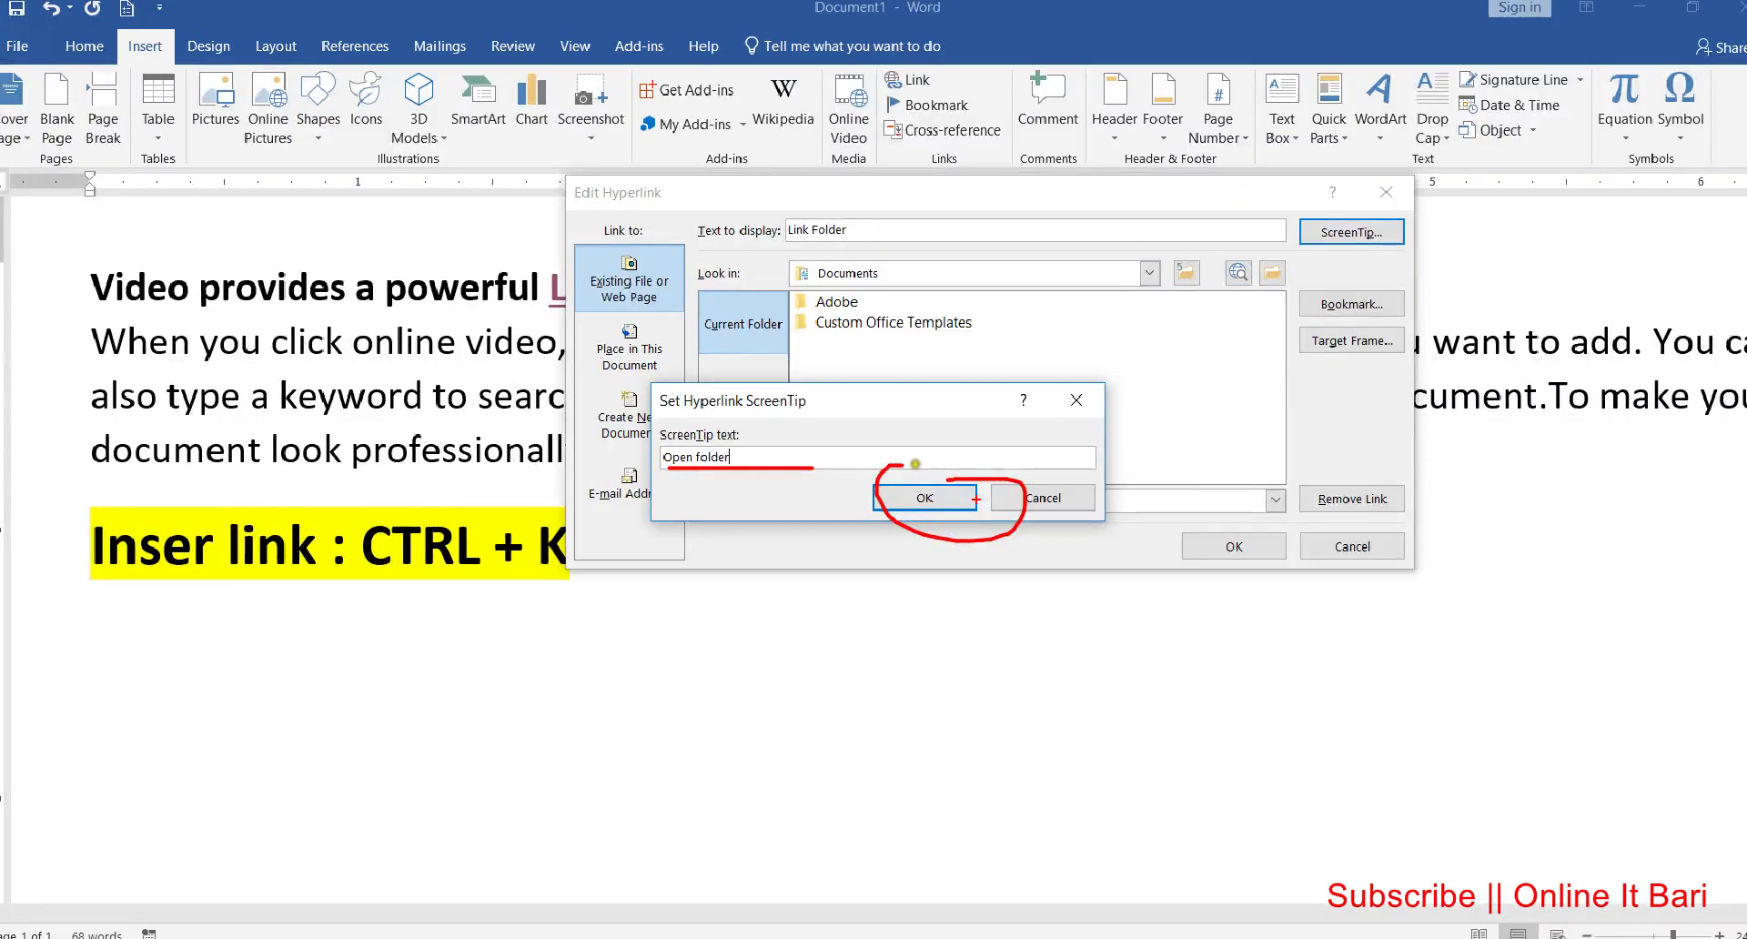
{"action": "left_click", "coordinate": [915, 496]}
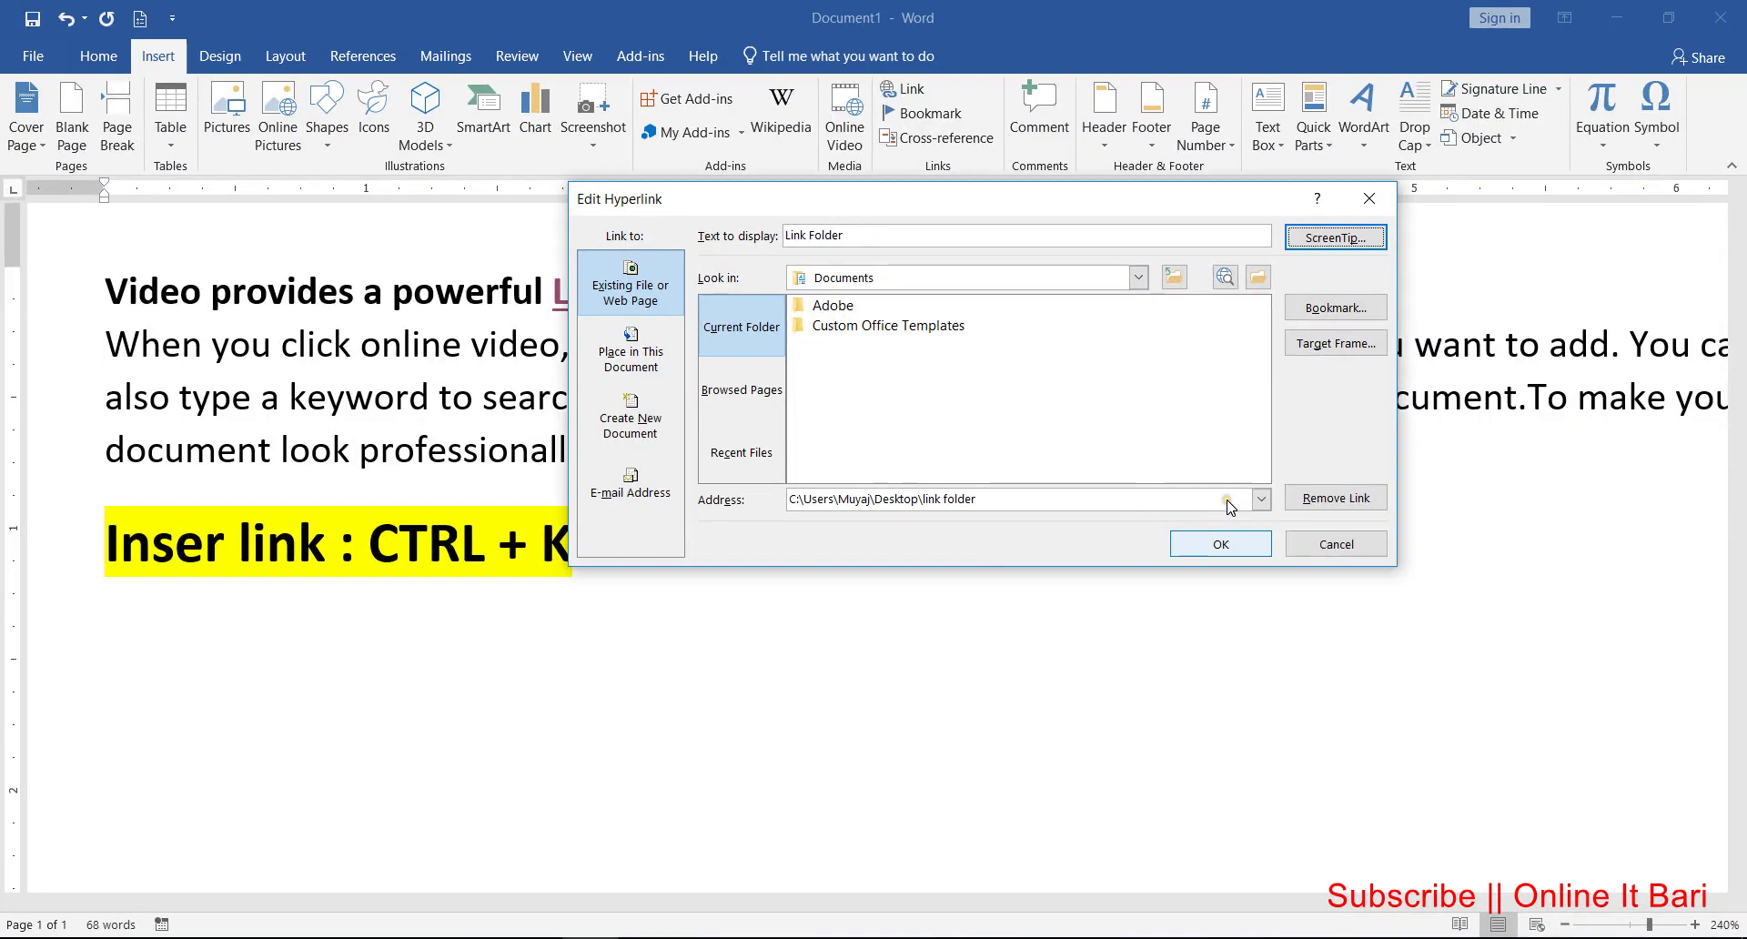
{"action": "left_click", "coordinate": [1221, 543]}
{"action": "mouse_move", "coordinate": [654, 285]}
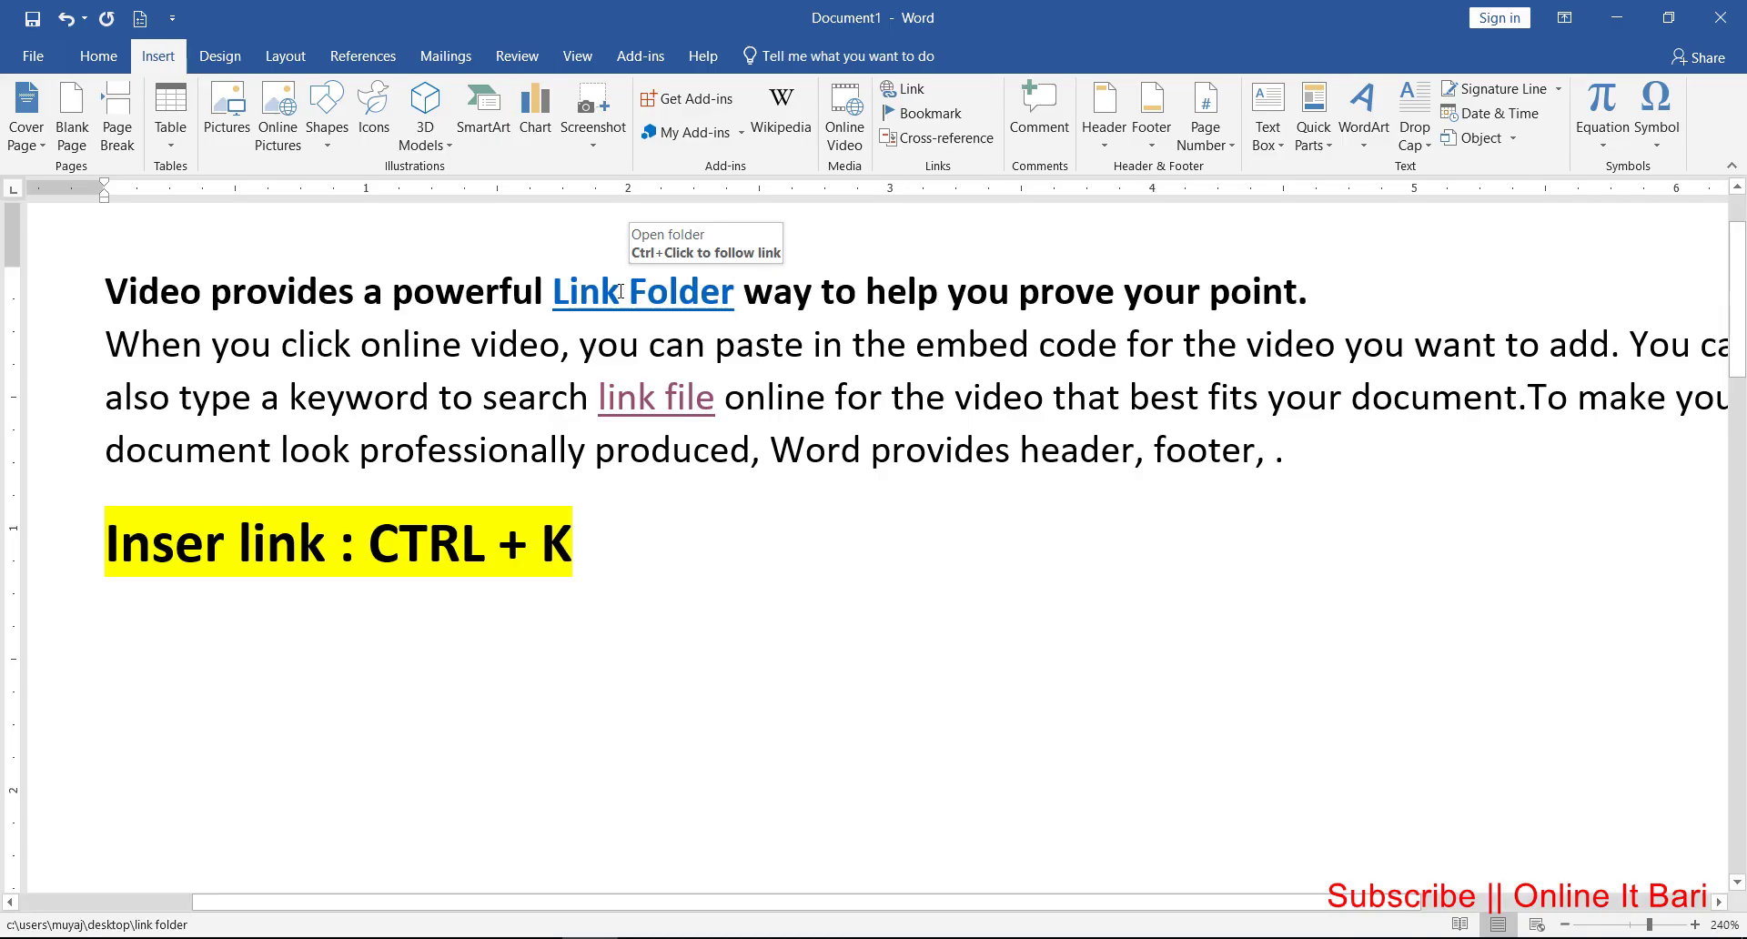
Step: Try the Link Folder link, then turn off 'Use CTRL + Click to follow hyperlink' in Advanced options
{"action": "left_click", "coordinate": [620, 291], "text": "ctrl"}
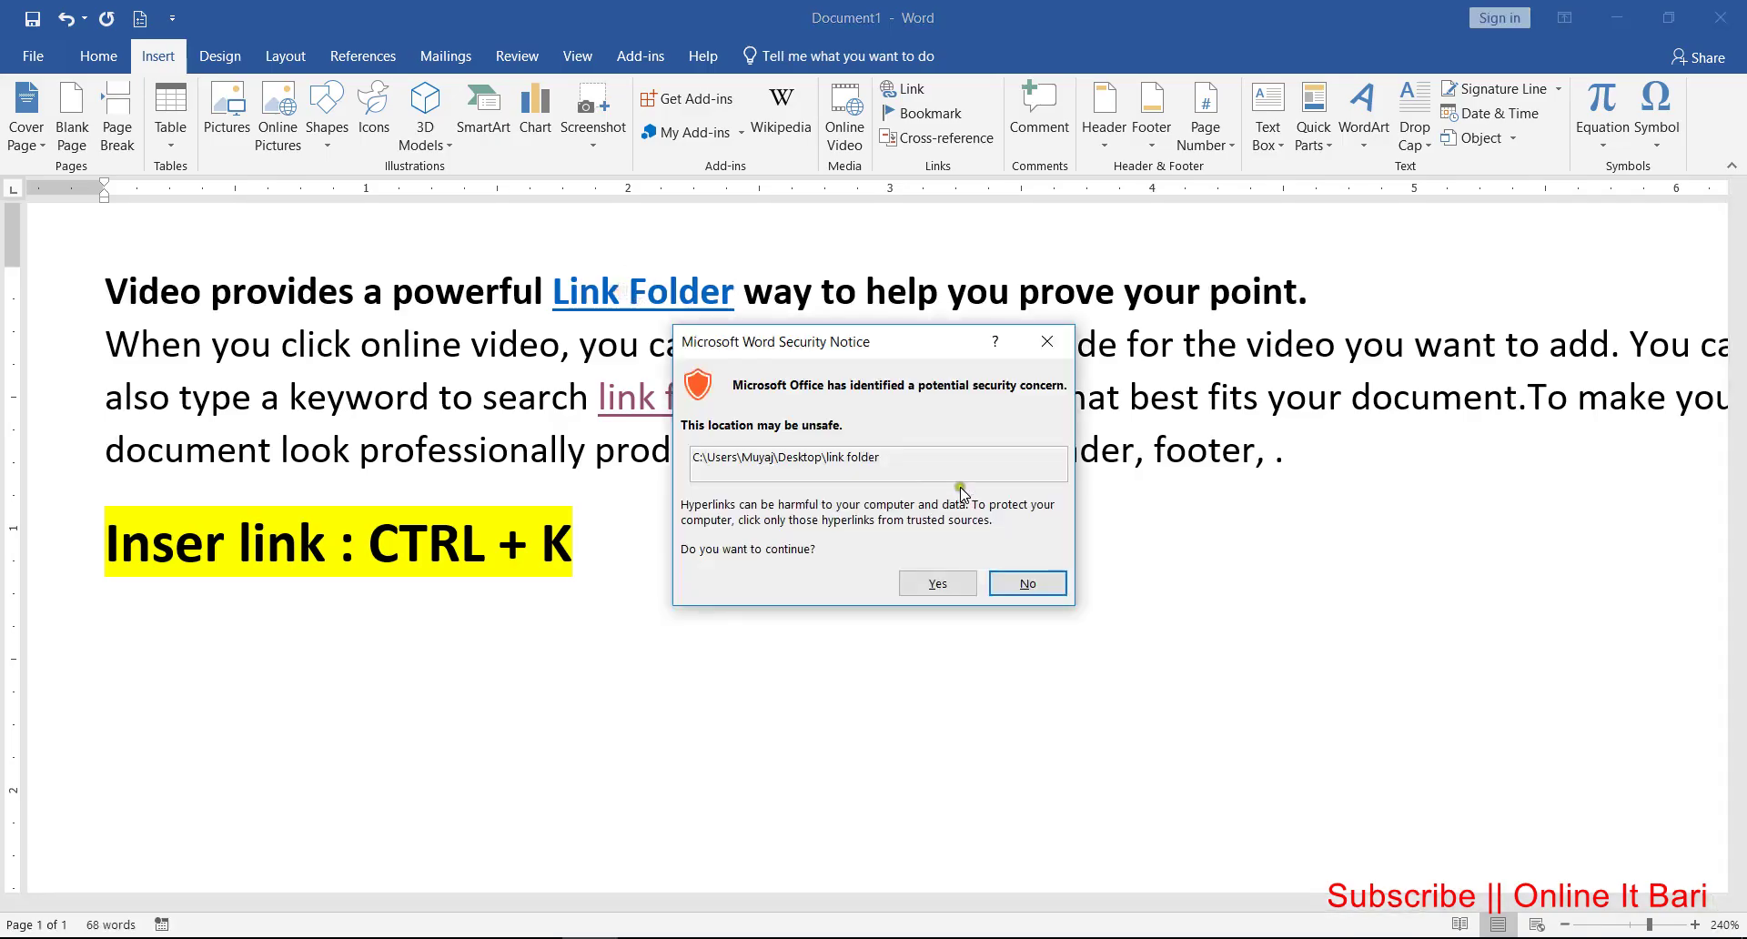
{"action": "left_click", "coordinate": [1046, 341]}
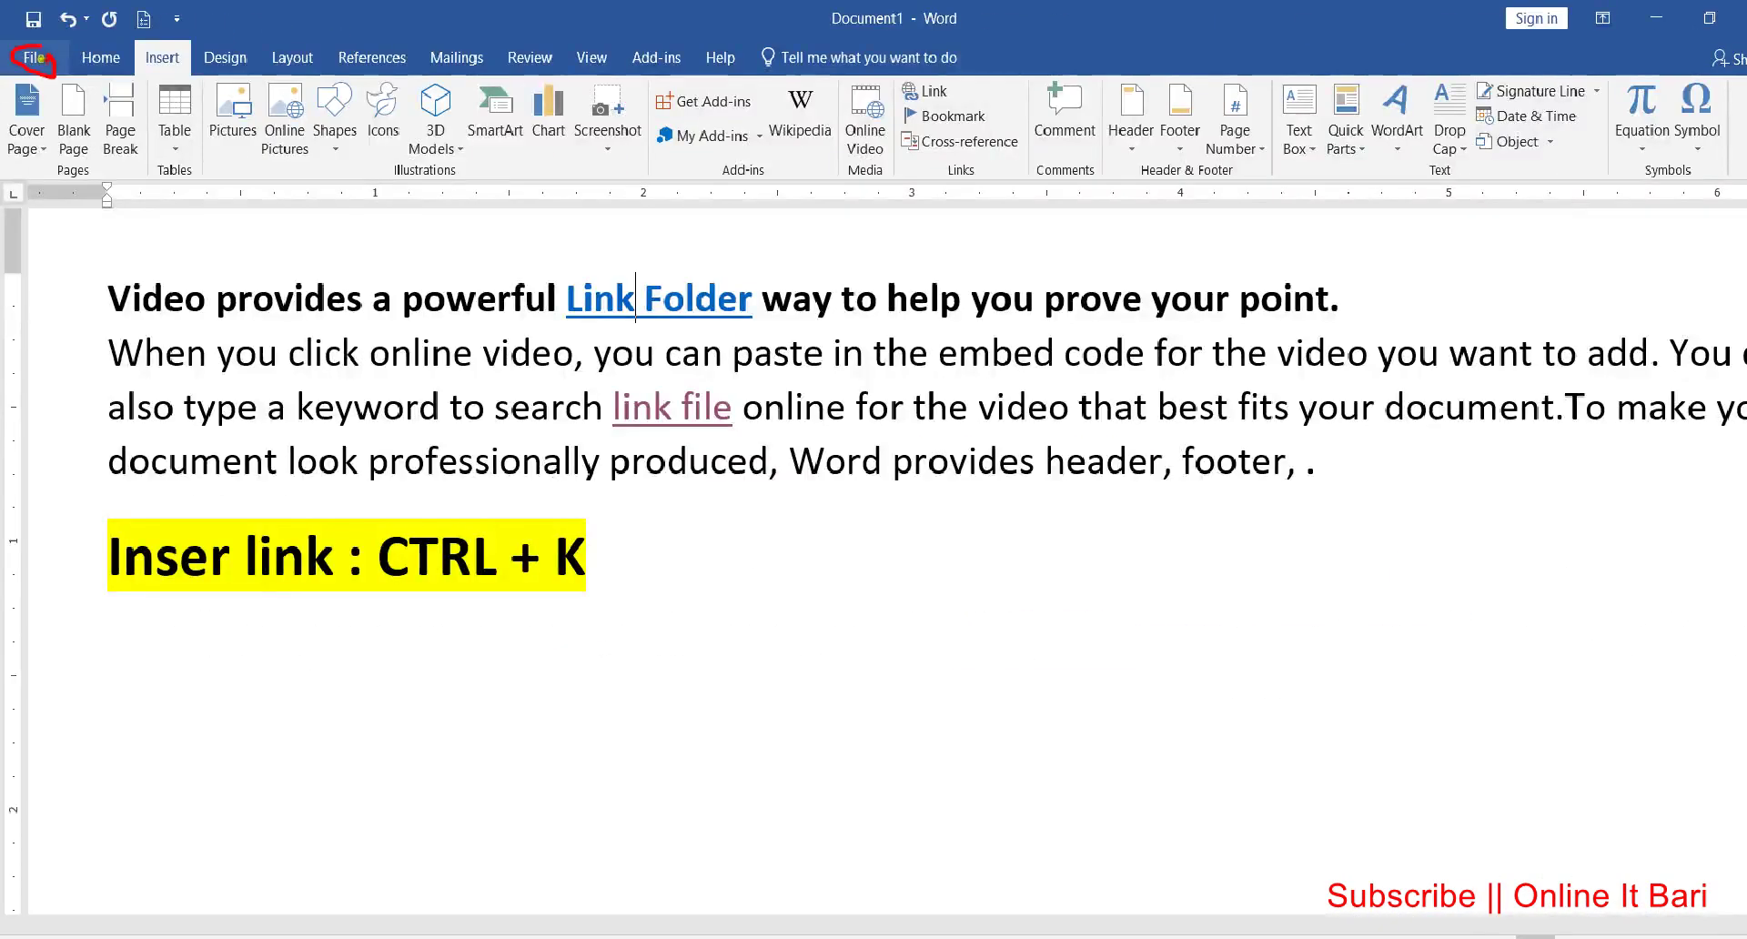
{"action": "left_click", "coordinate": [39, 57]}
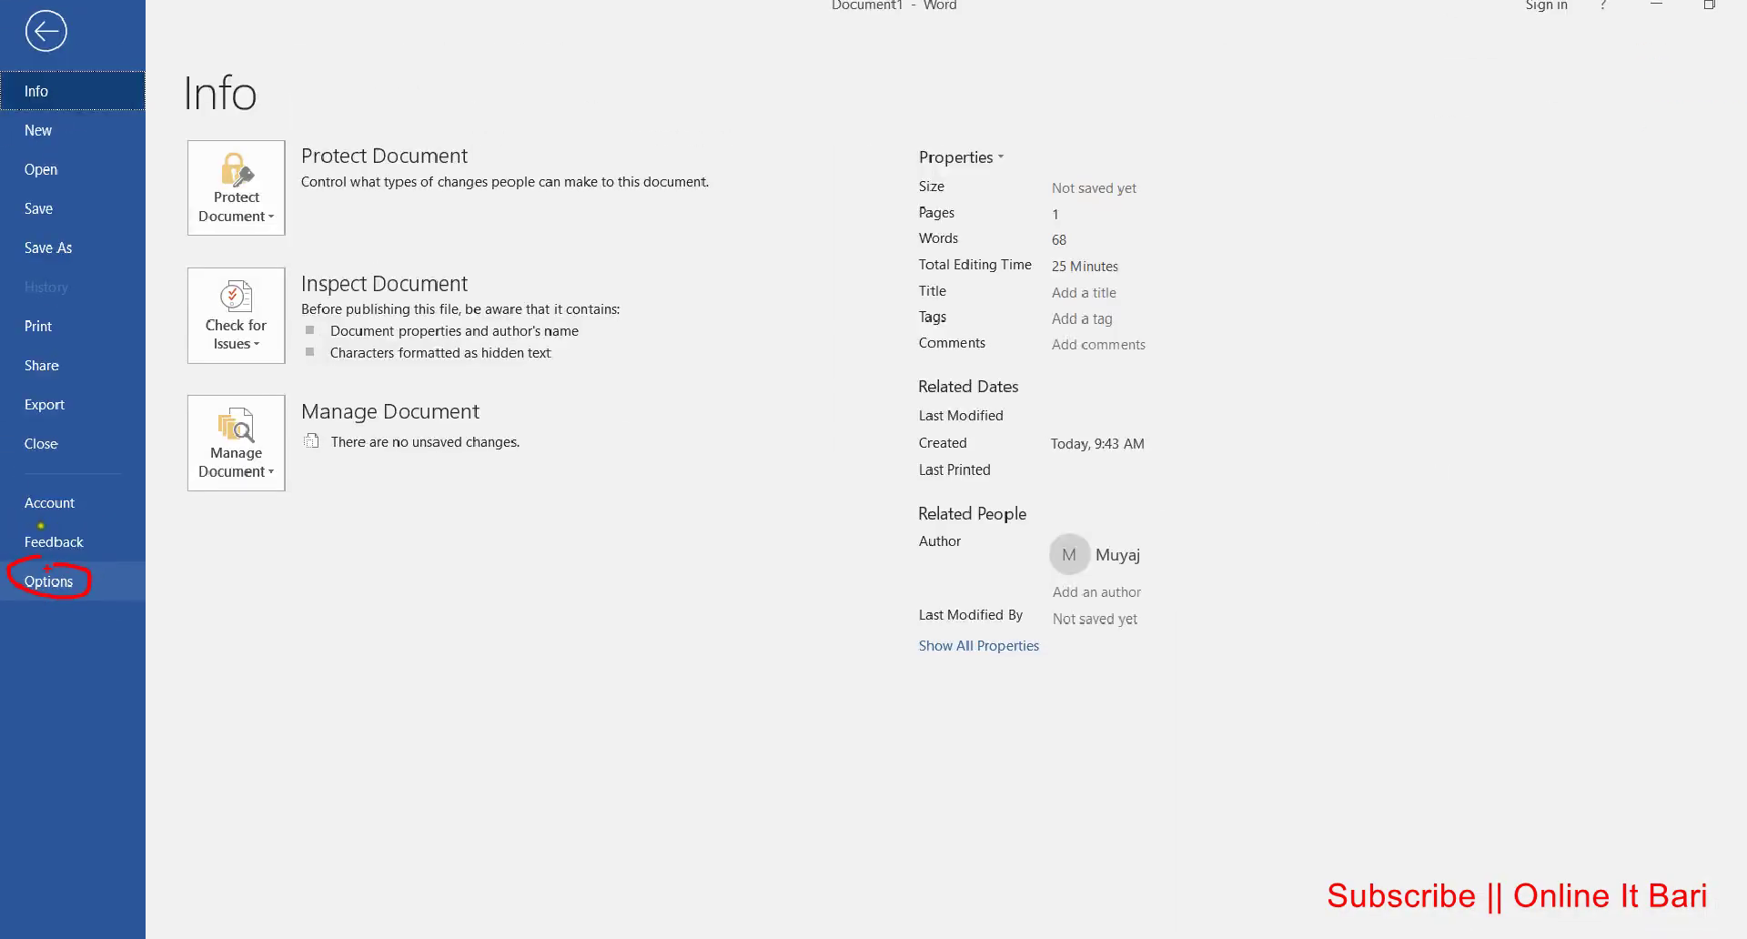
{"action": "left_click", "coordinate": [44, 581]}
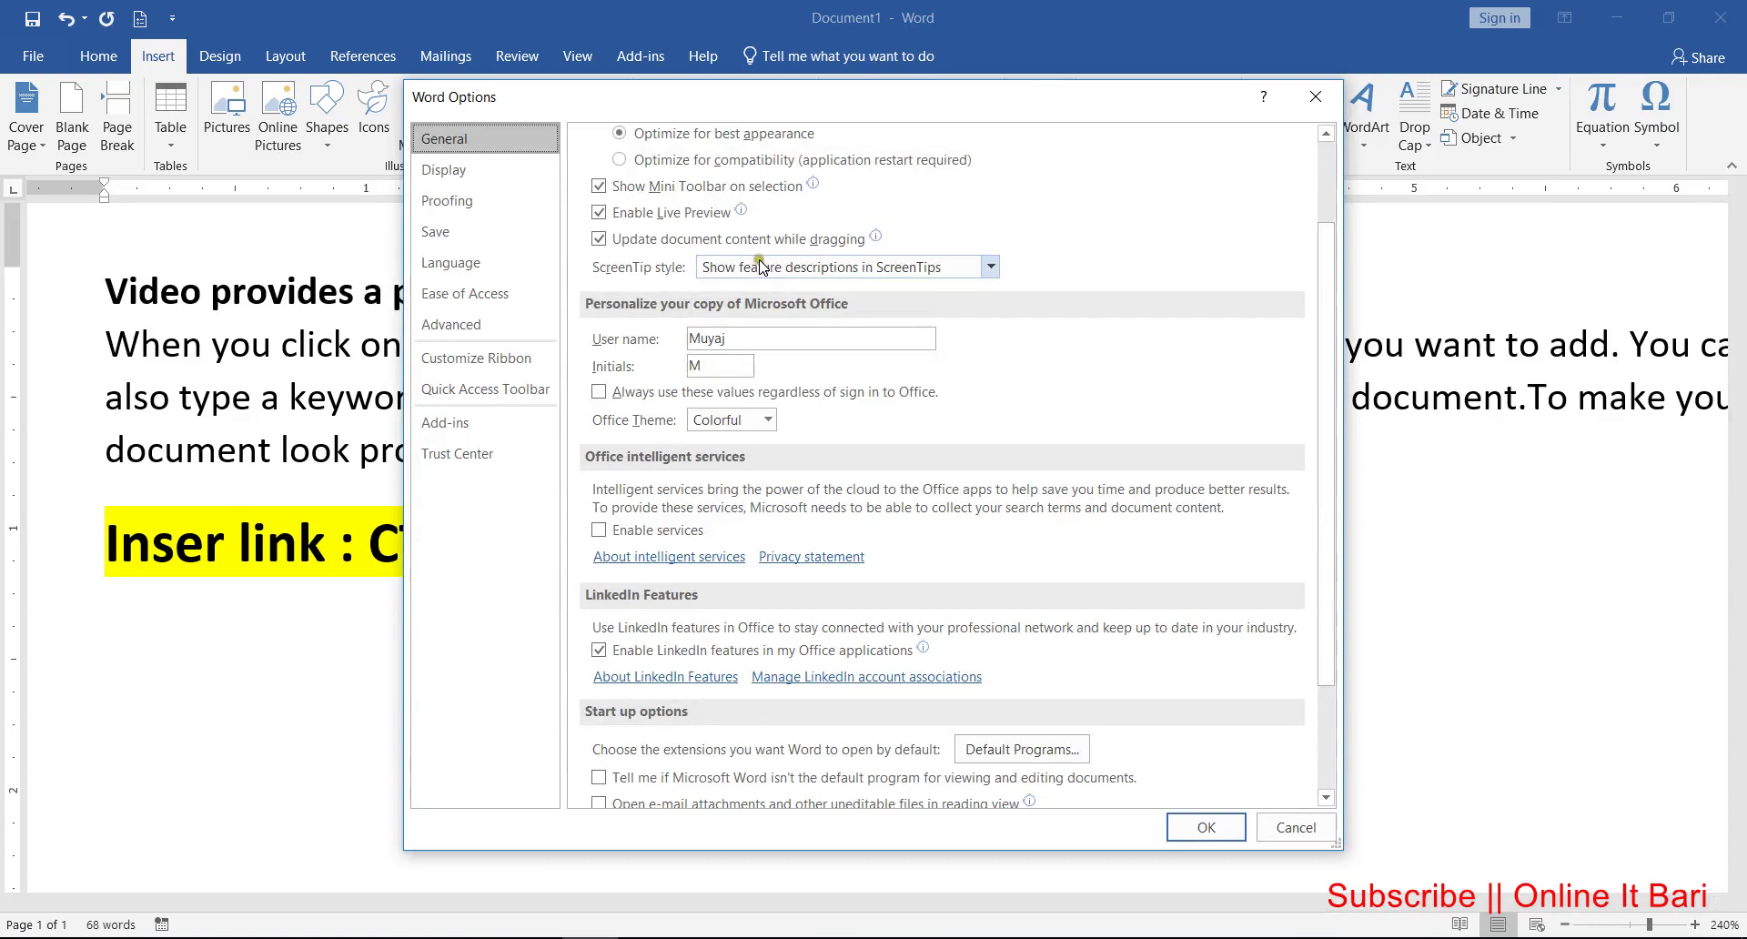
{"action": "scroll", "coordinate": [795, 227], "scroll_direction": "up", "scroll_amount": 2}
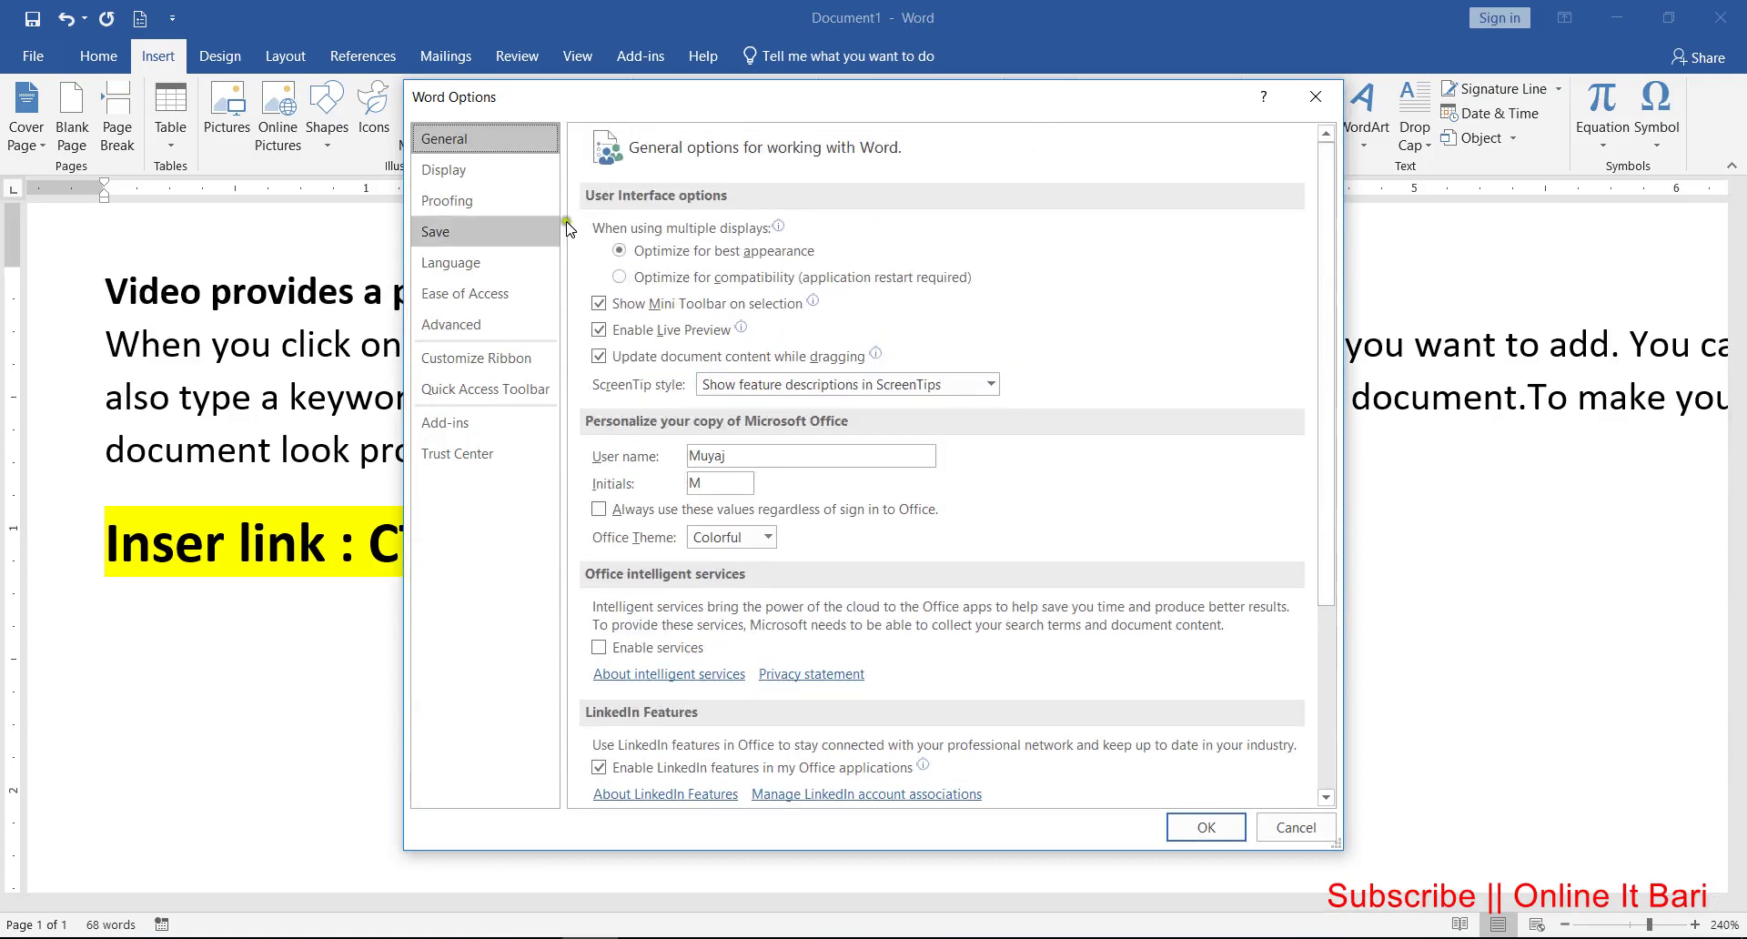
{"action": "mouse_move", "coordinate": [752, 230]}
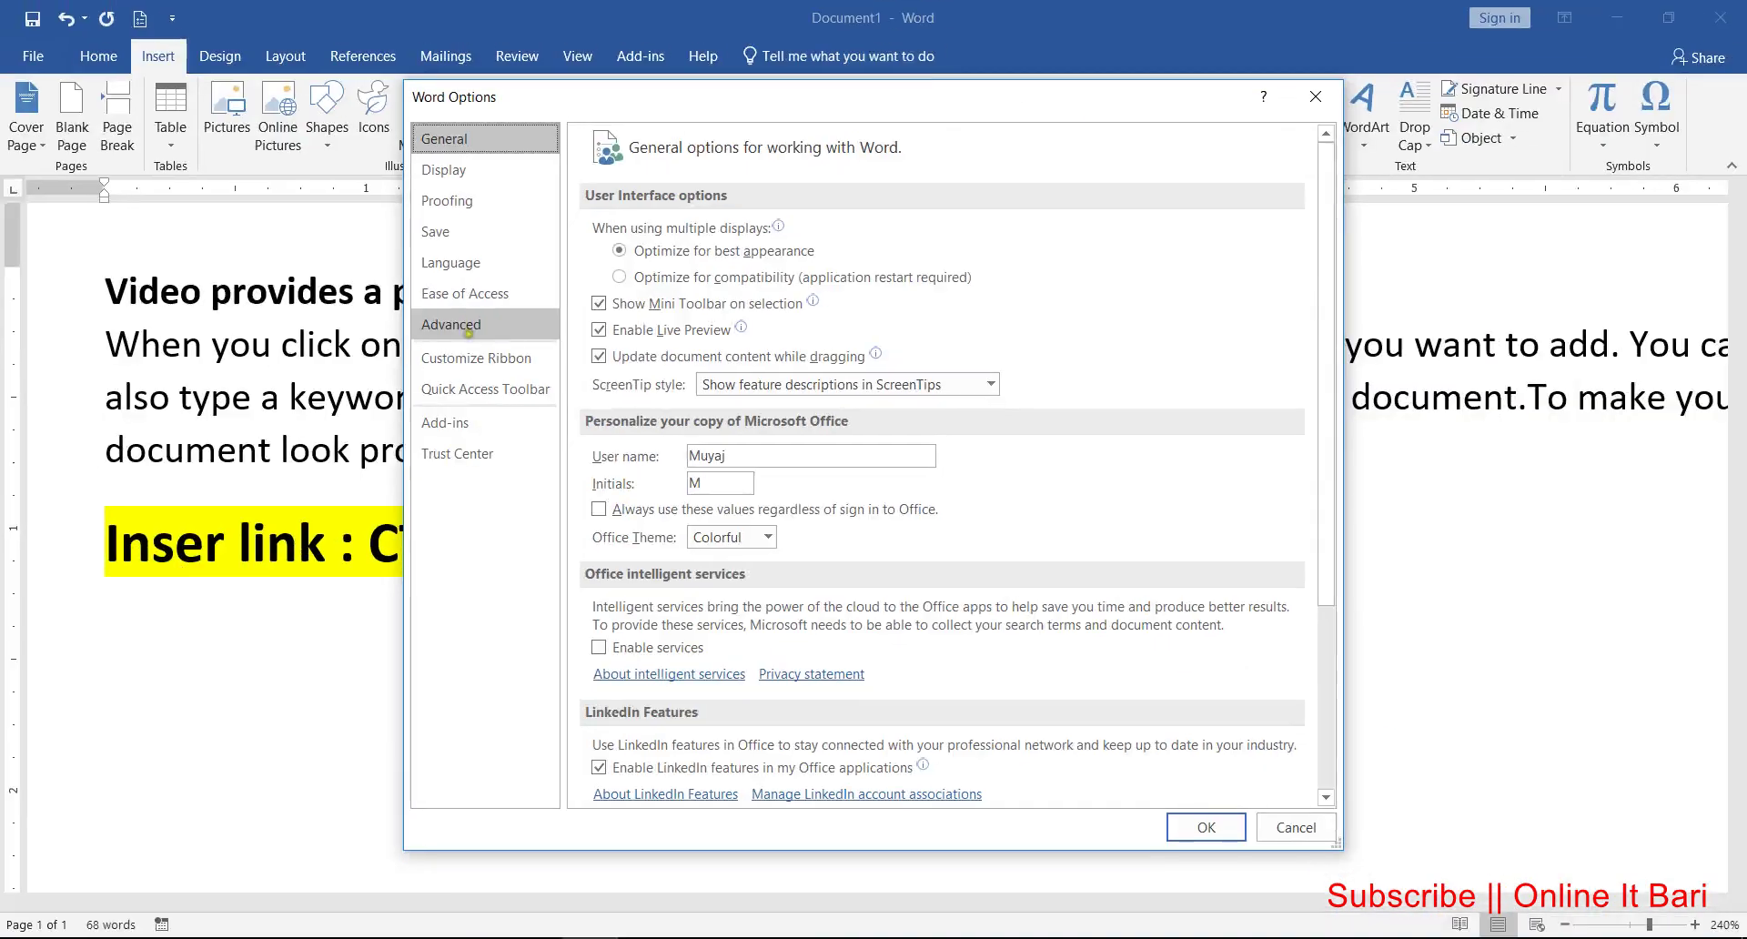
{"action": "left_click", "coordinate": [464, 326]}
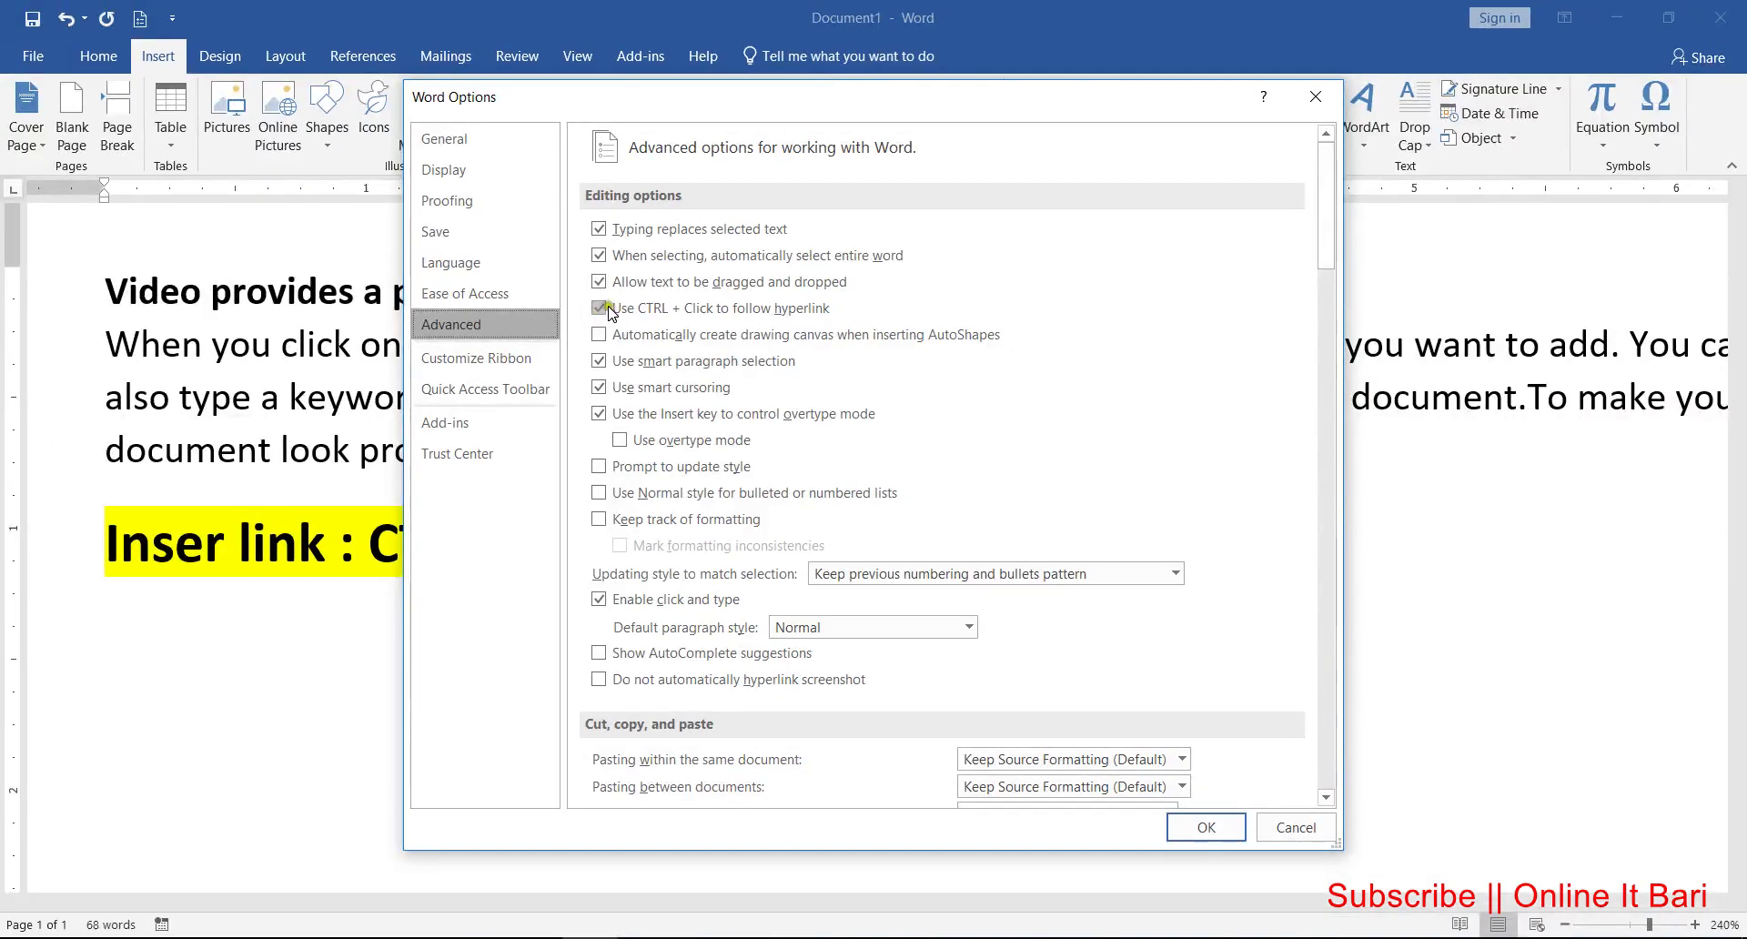
{"action": "left_click", "coordinate": [588, 313]}
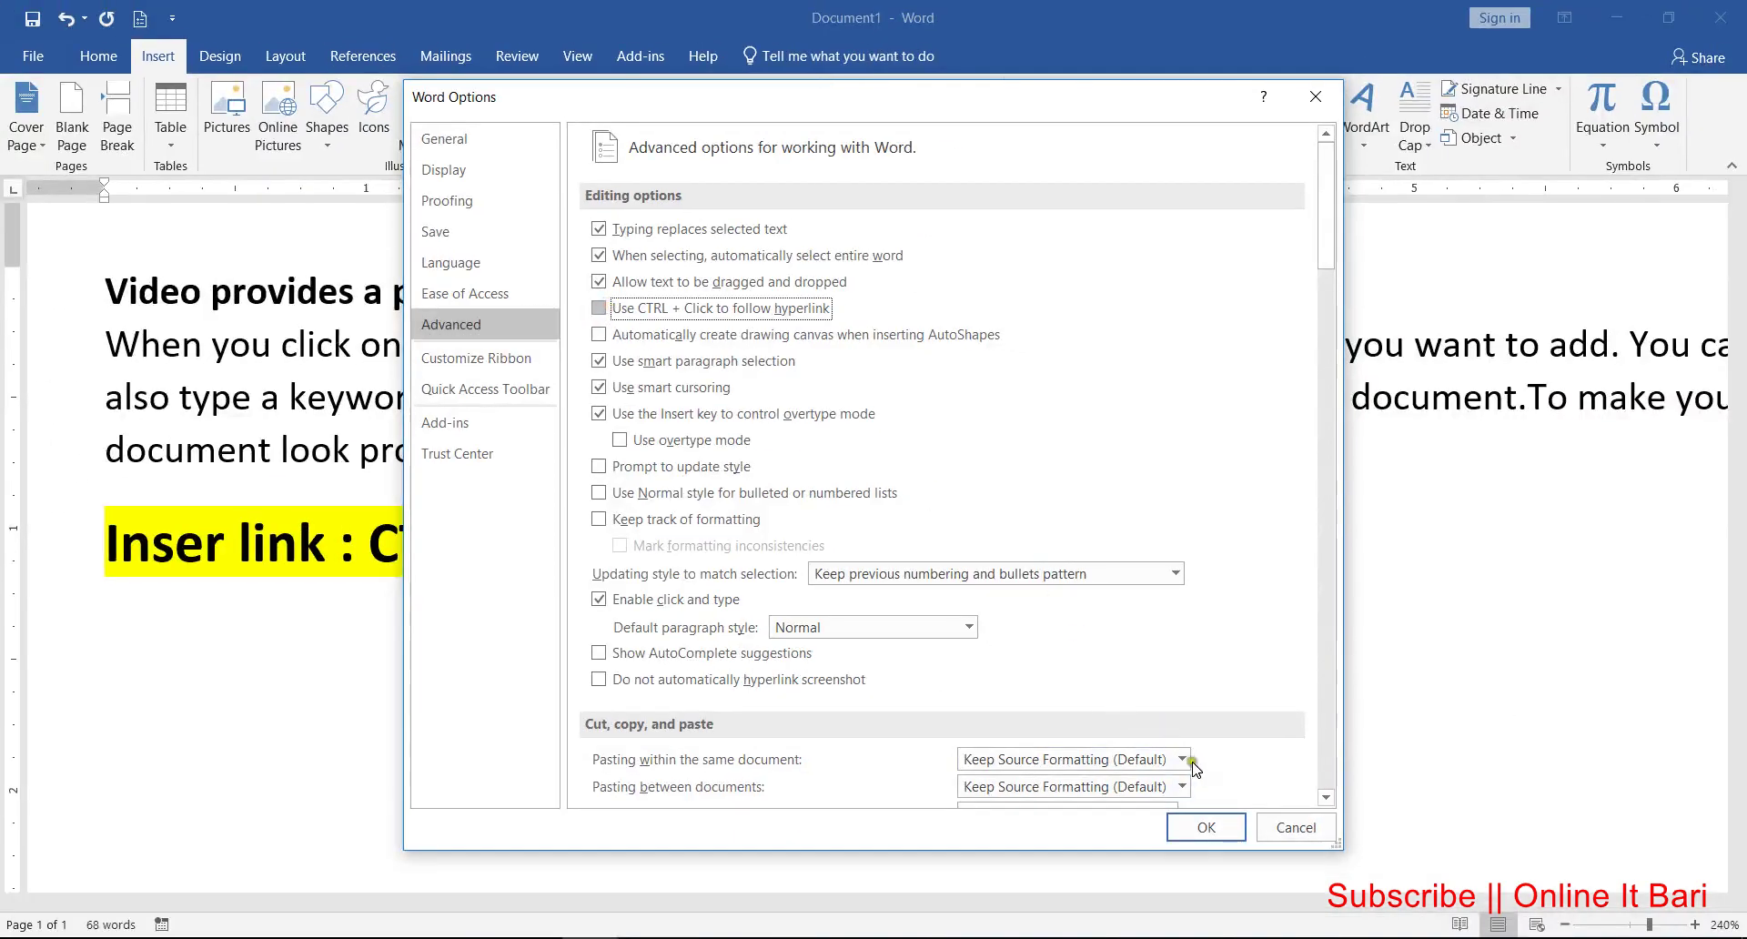
{"action": "key", "text": "Return"}
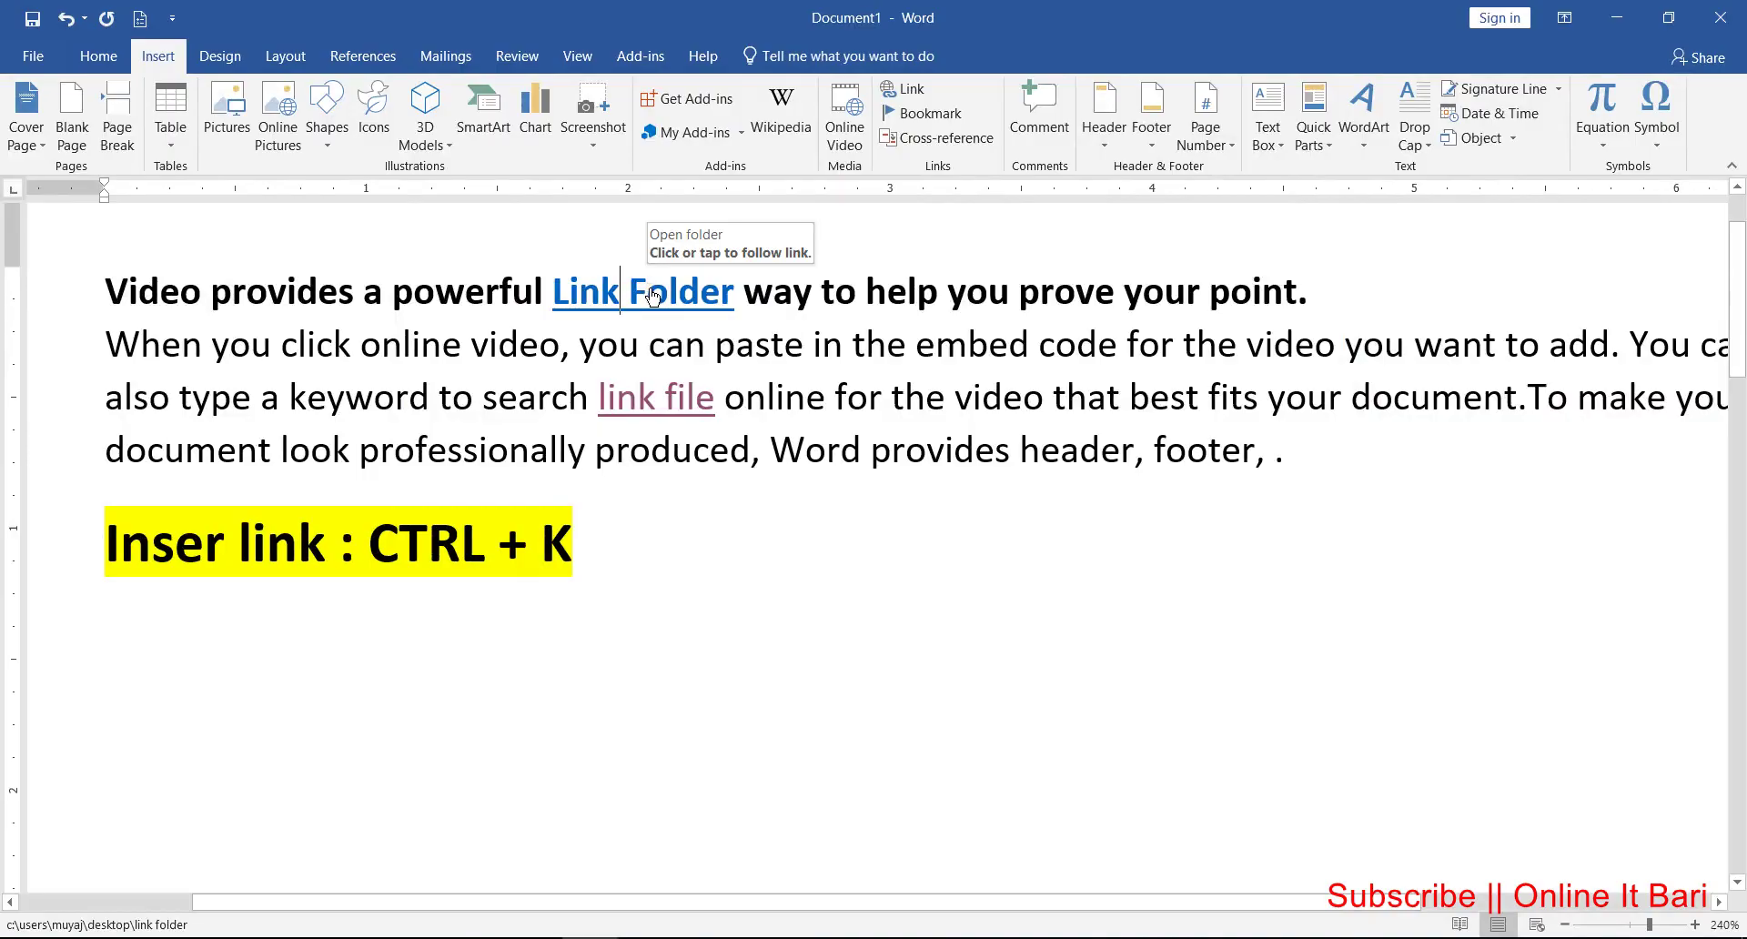
Step: Follow the Link Folder hyperlink and accept the security notice to open the folder
{"action": "left_click", "coordinate": [634, 293]}
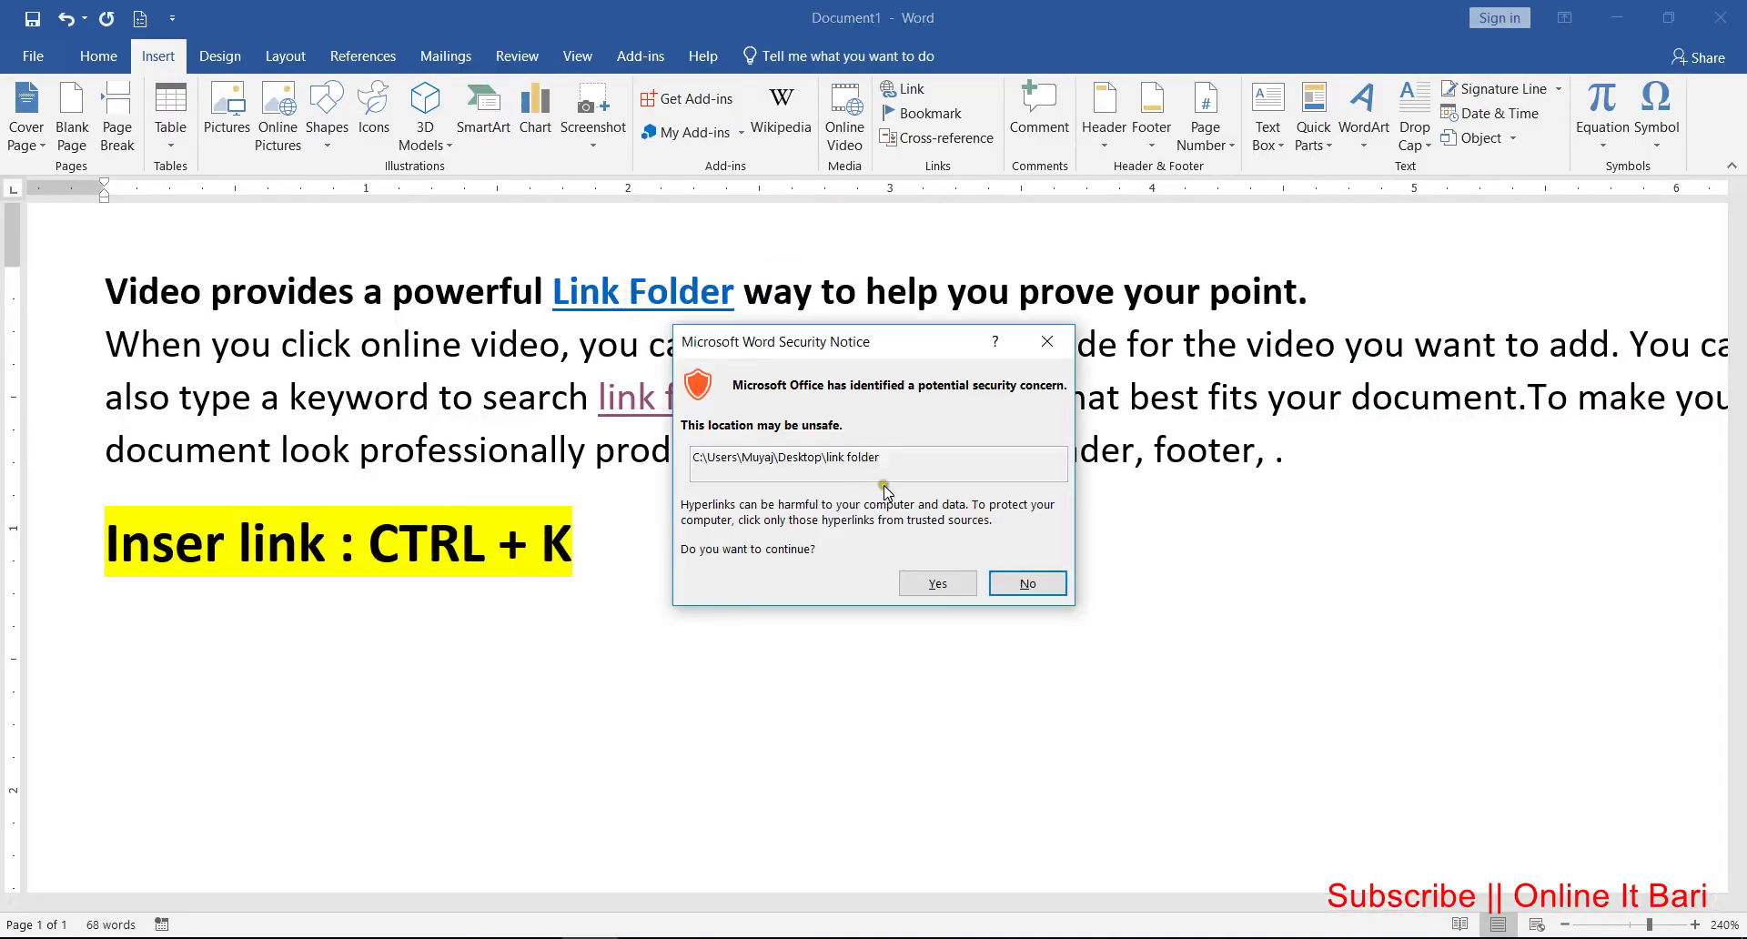
{"action": "key", "text": "y"}
{"action": "left_click", "coordinate": [1742, 7]}
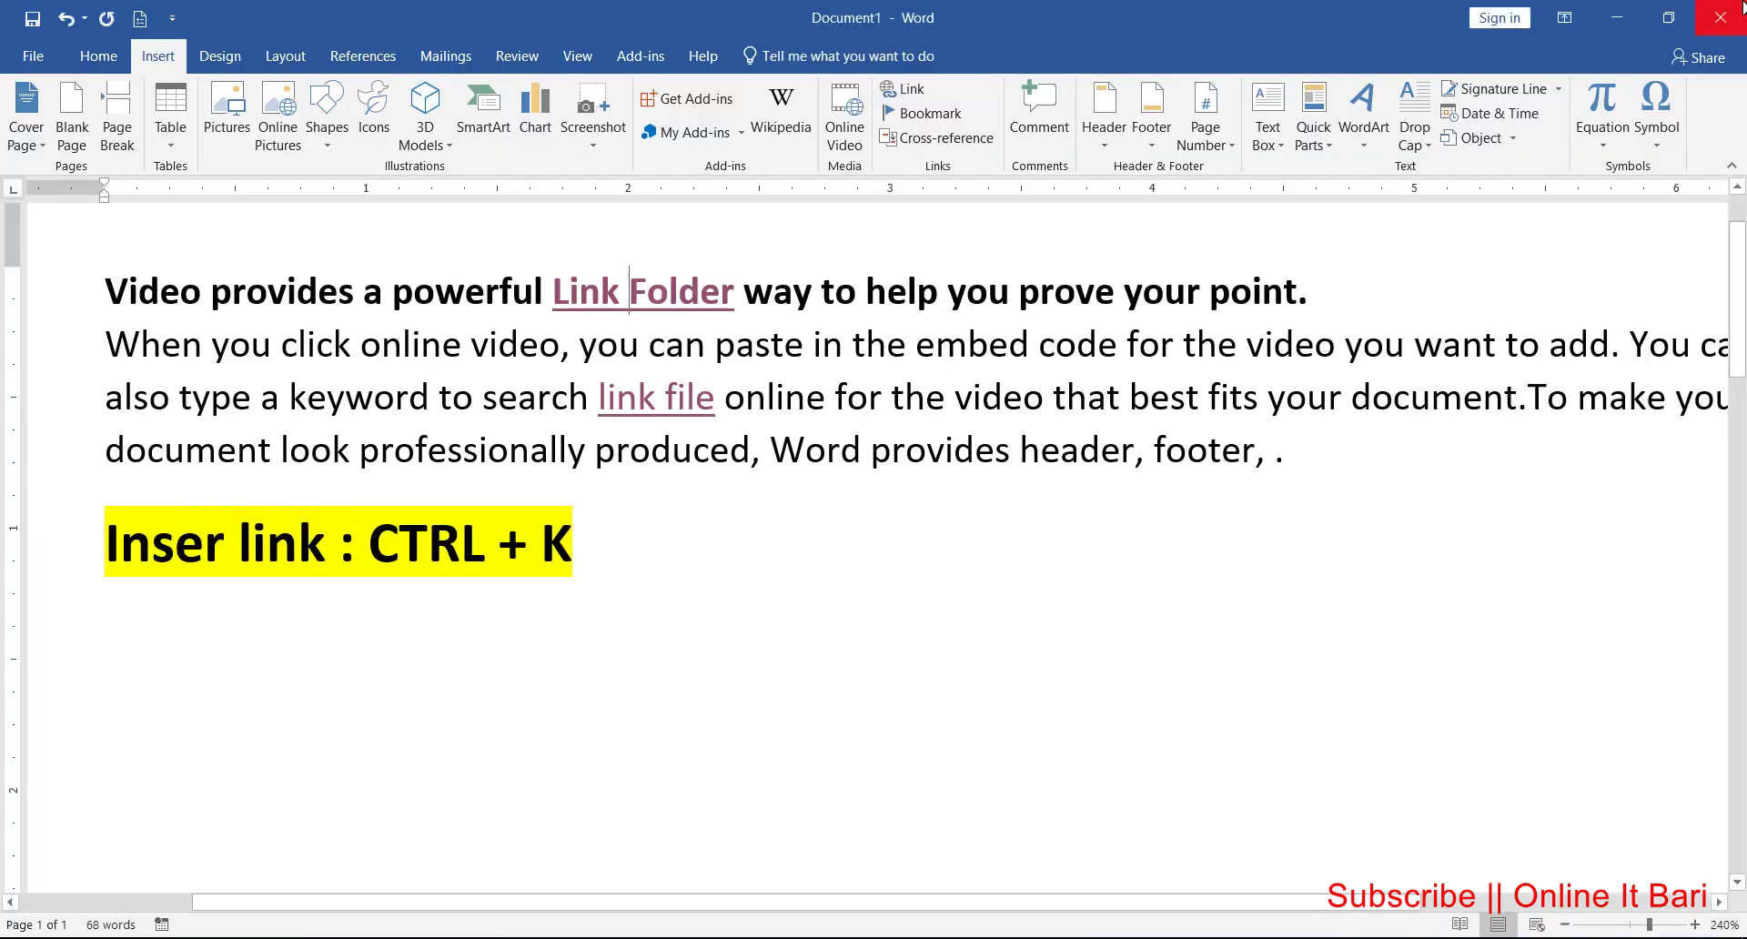
Step: Re-enable 'Use CTRL + Click to follow hyperlink' in Word Options > Advanced
{"action": "left_click", "coordinate": [38, 63]}
{"action": "left_click", "coordinate": [87, 573]}
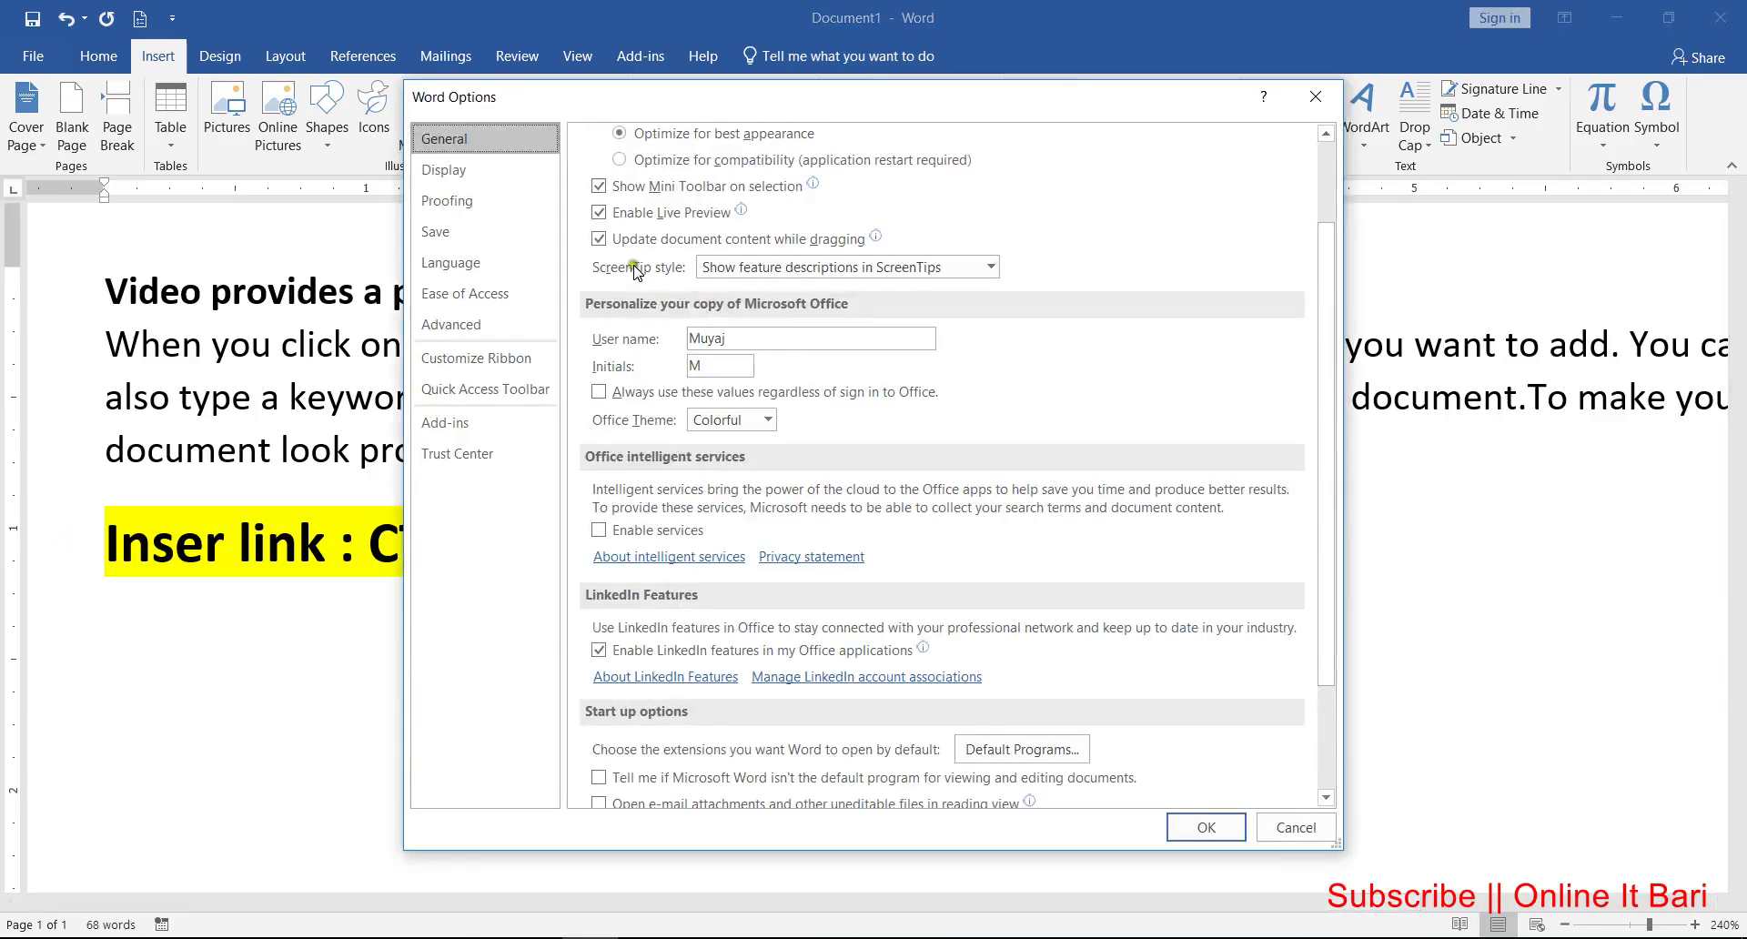
{"action": "left_click", "coordinate": [466, 325]}
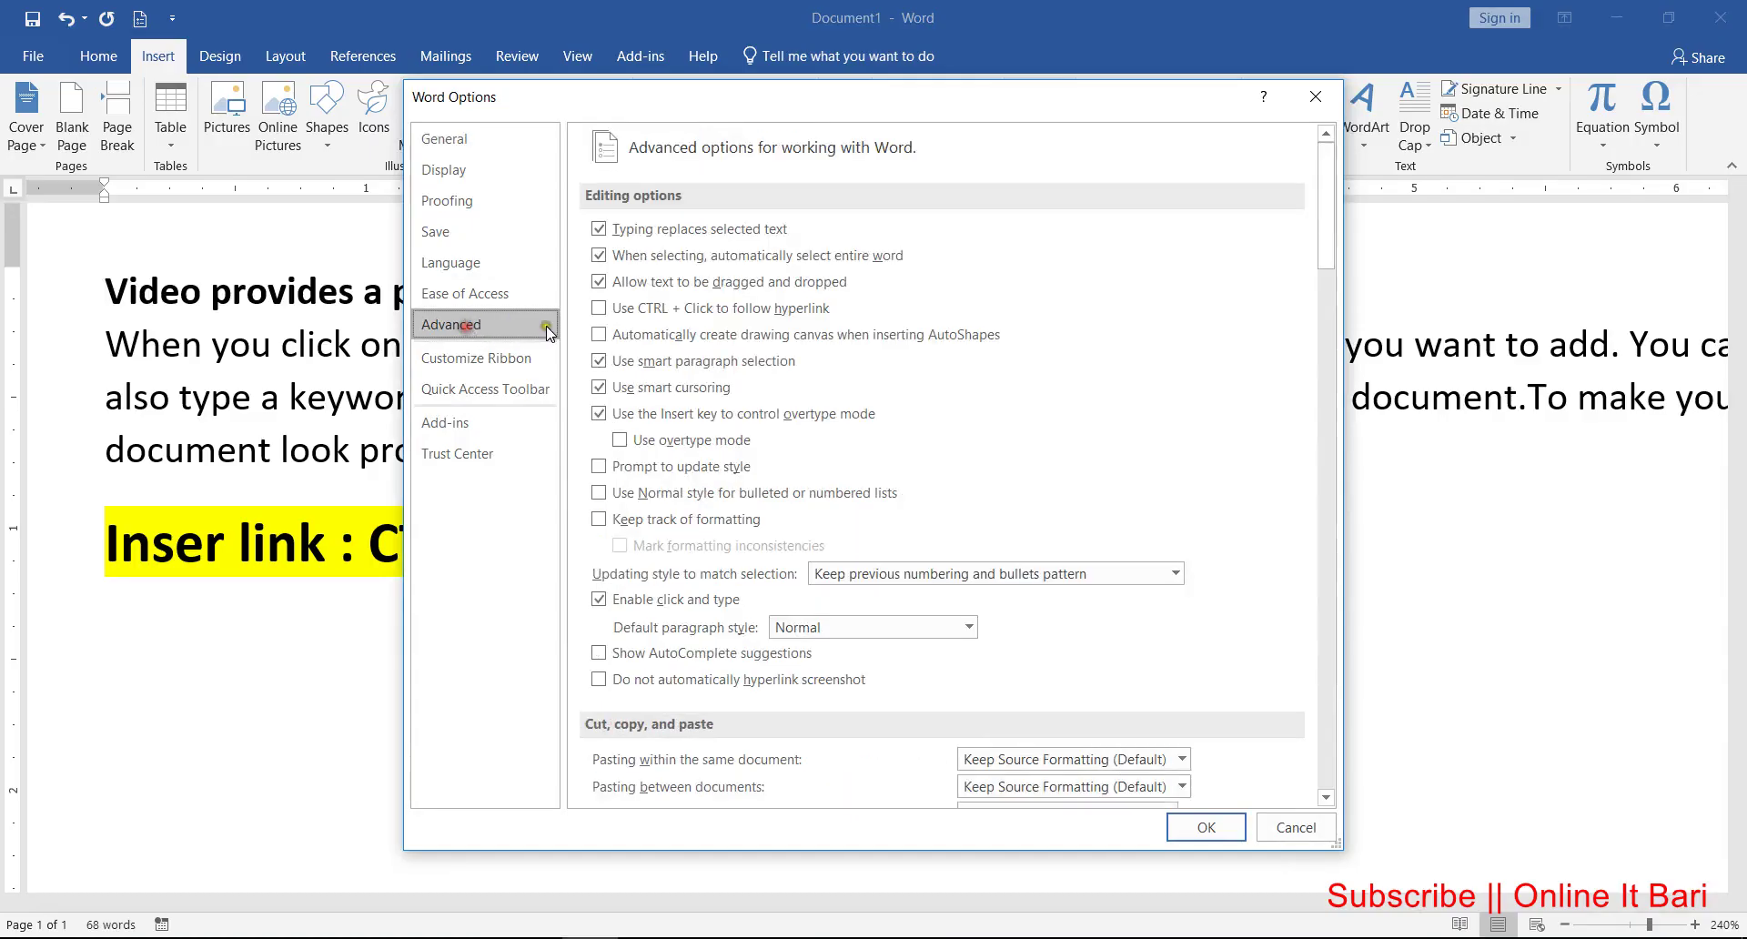
{"action": "left_click", "coordinate": [600, 309]}
{"action": "left_click", "coordinate": [1207, 827]}
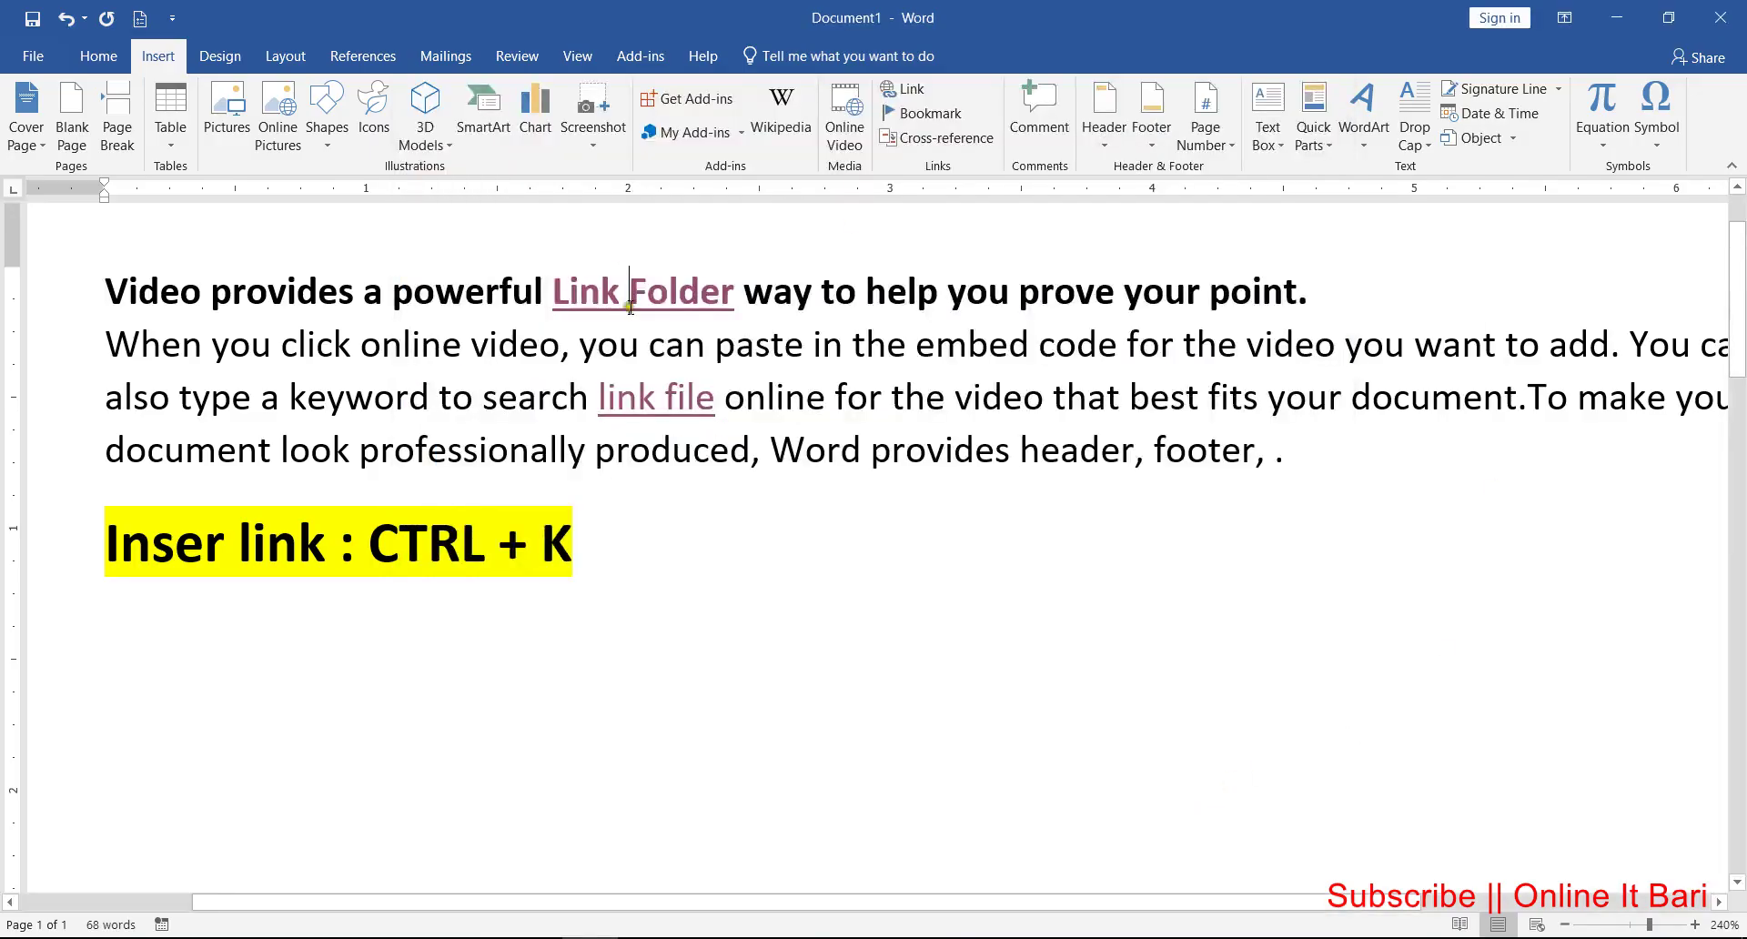
Step: Test the Link Folder link again, dismissing the security notice without opening it
{"action": "left_click", "coordinate": [628, 291]}
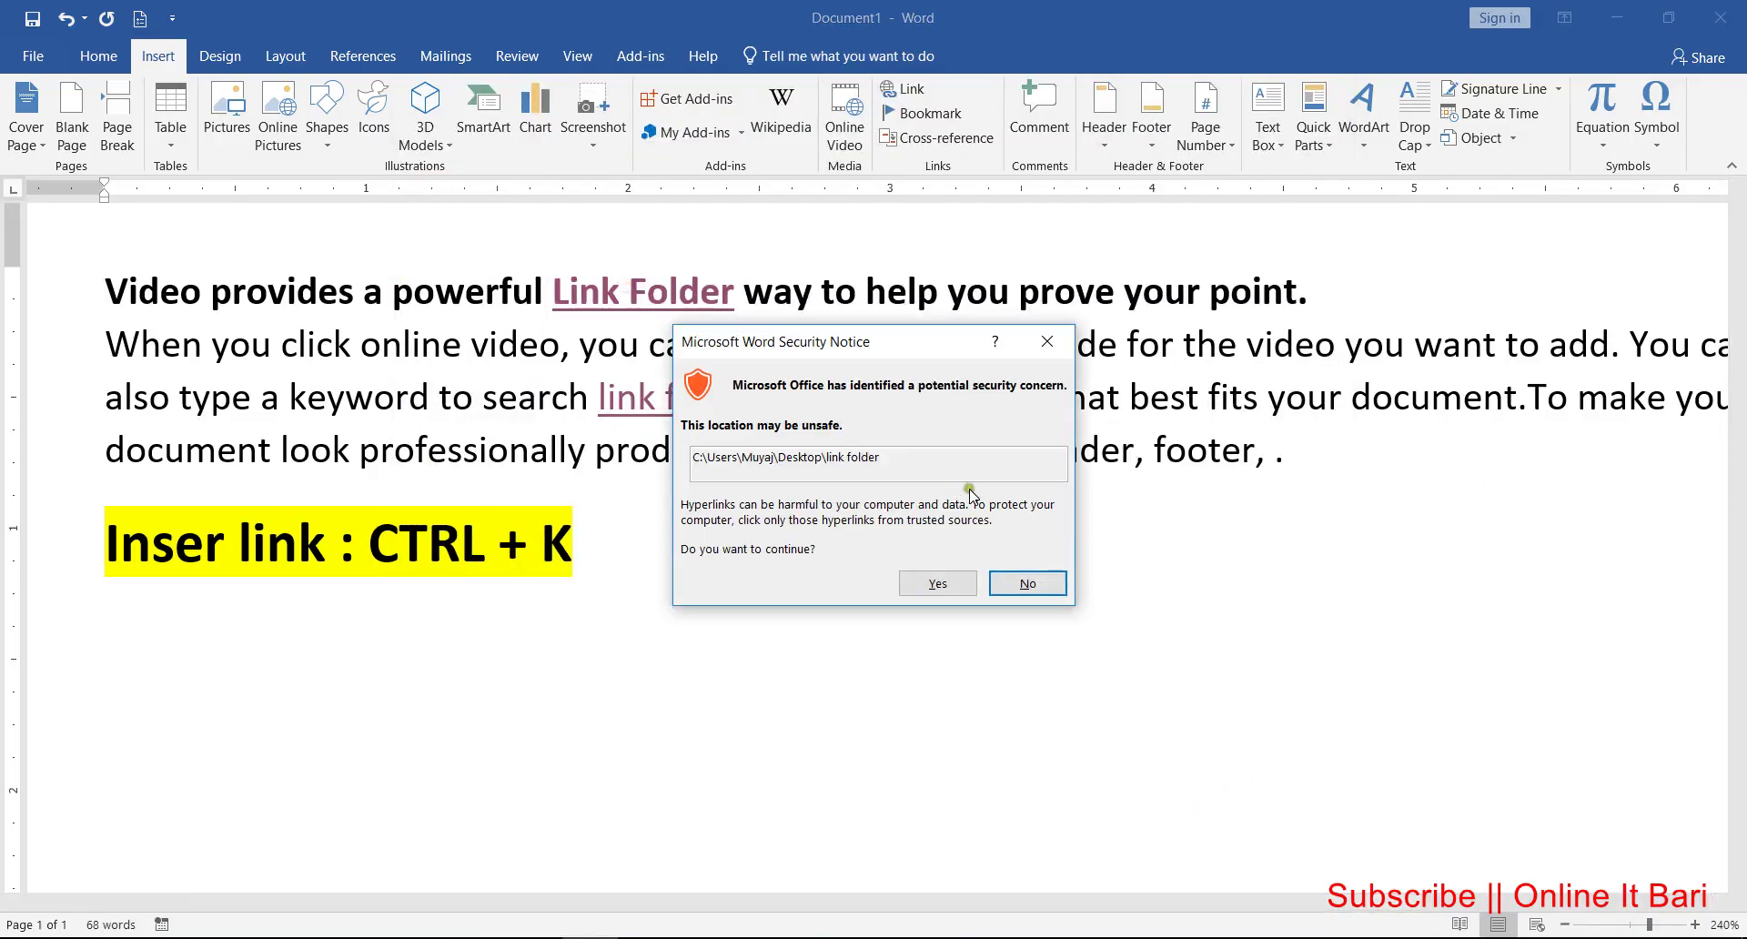
{"action": "left_click", "coordinate": [1048, 344]}
{"action": "mouse_move", "coordinate": [639, 300]}
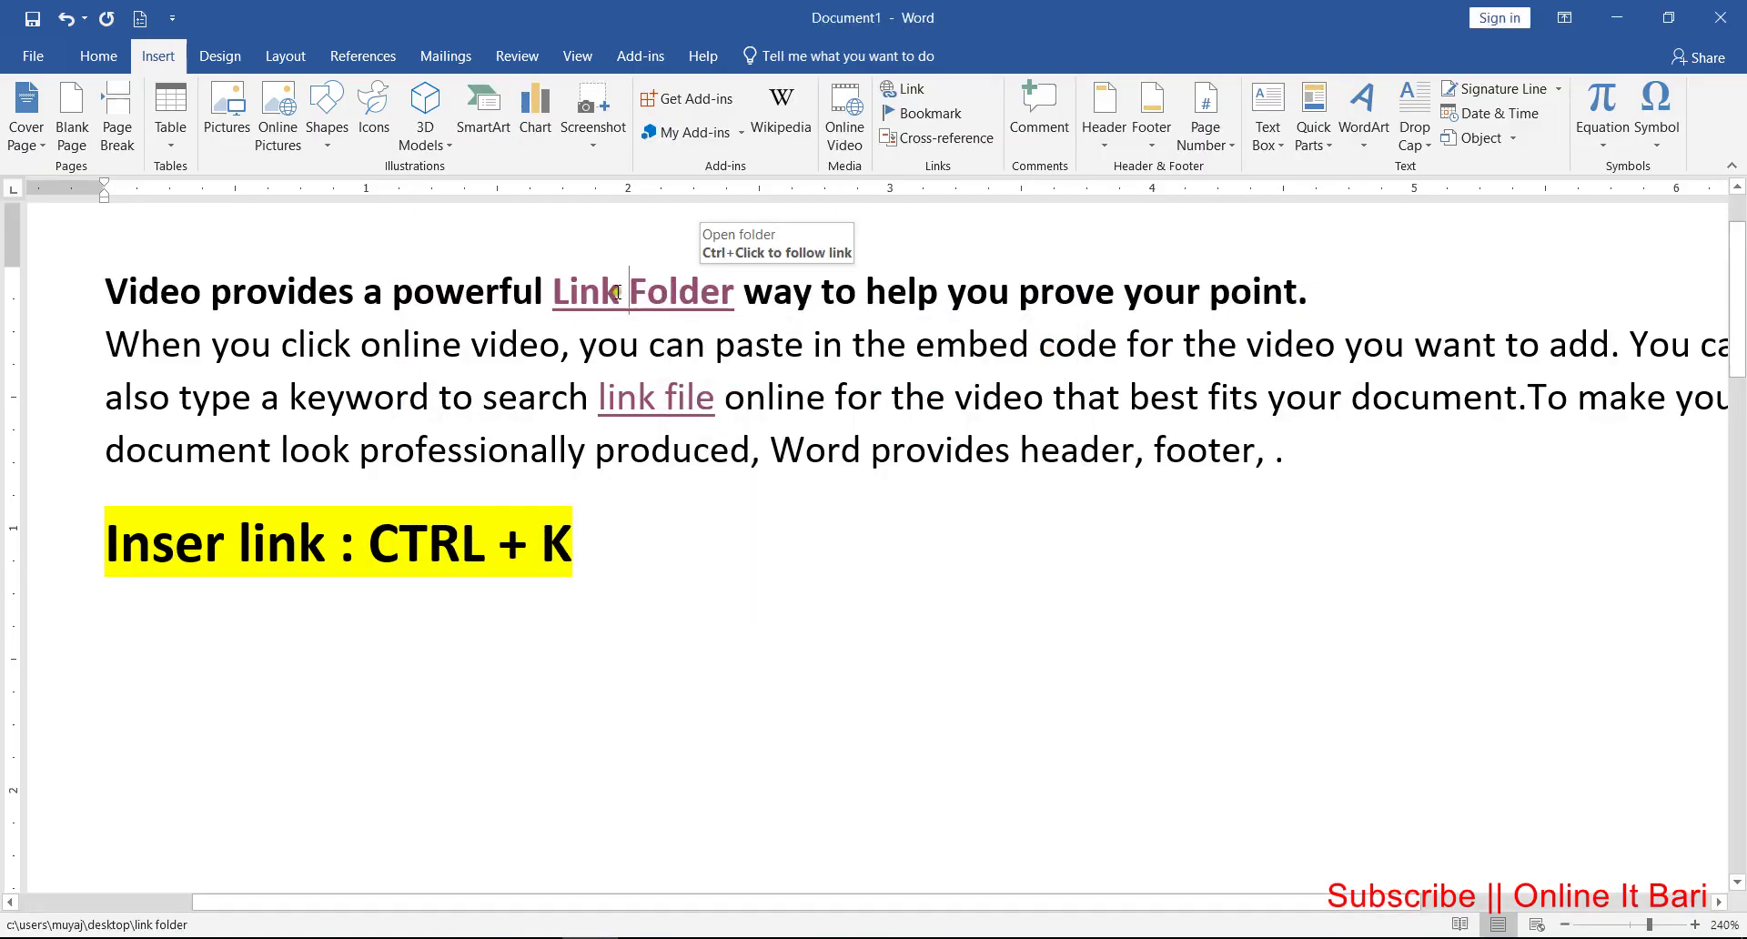
Step: Remove the hyperlink from the text 'link file'
{"action": "right_click", "coordinate": [655, 401]}
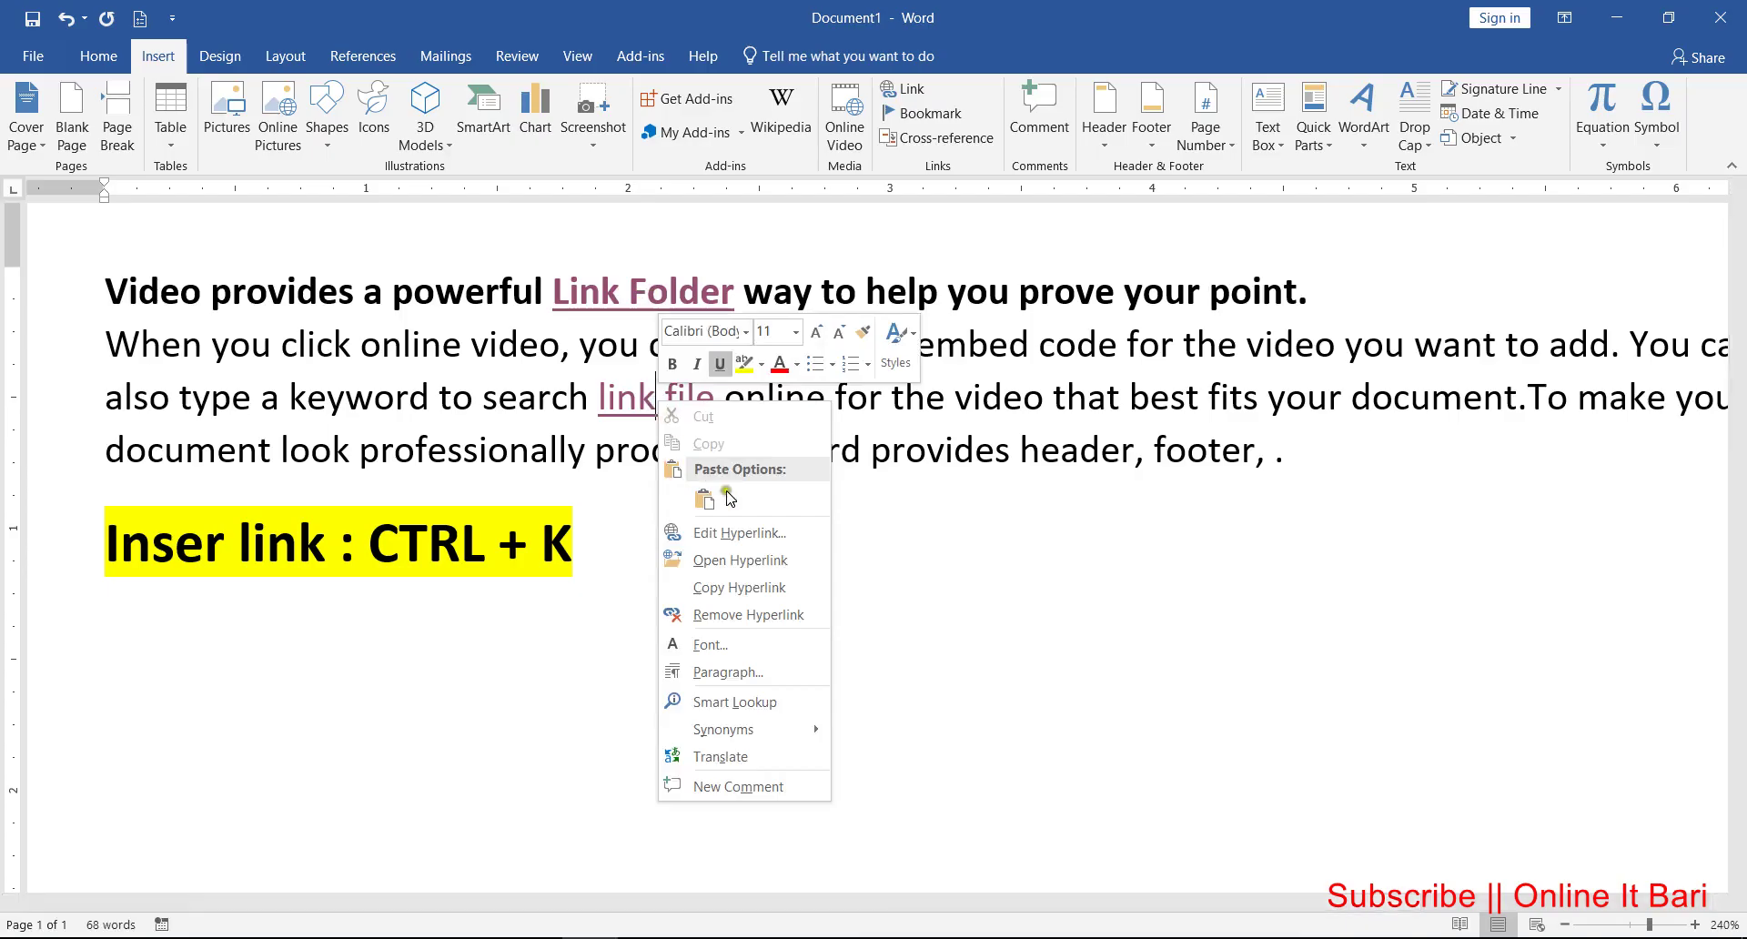
{"action": "left_click", "coordinate": [741, 614]}
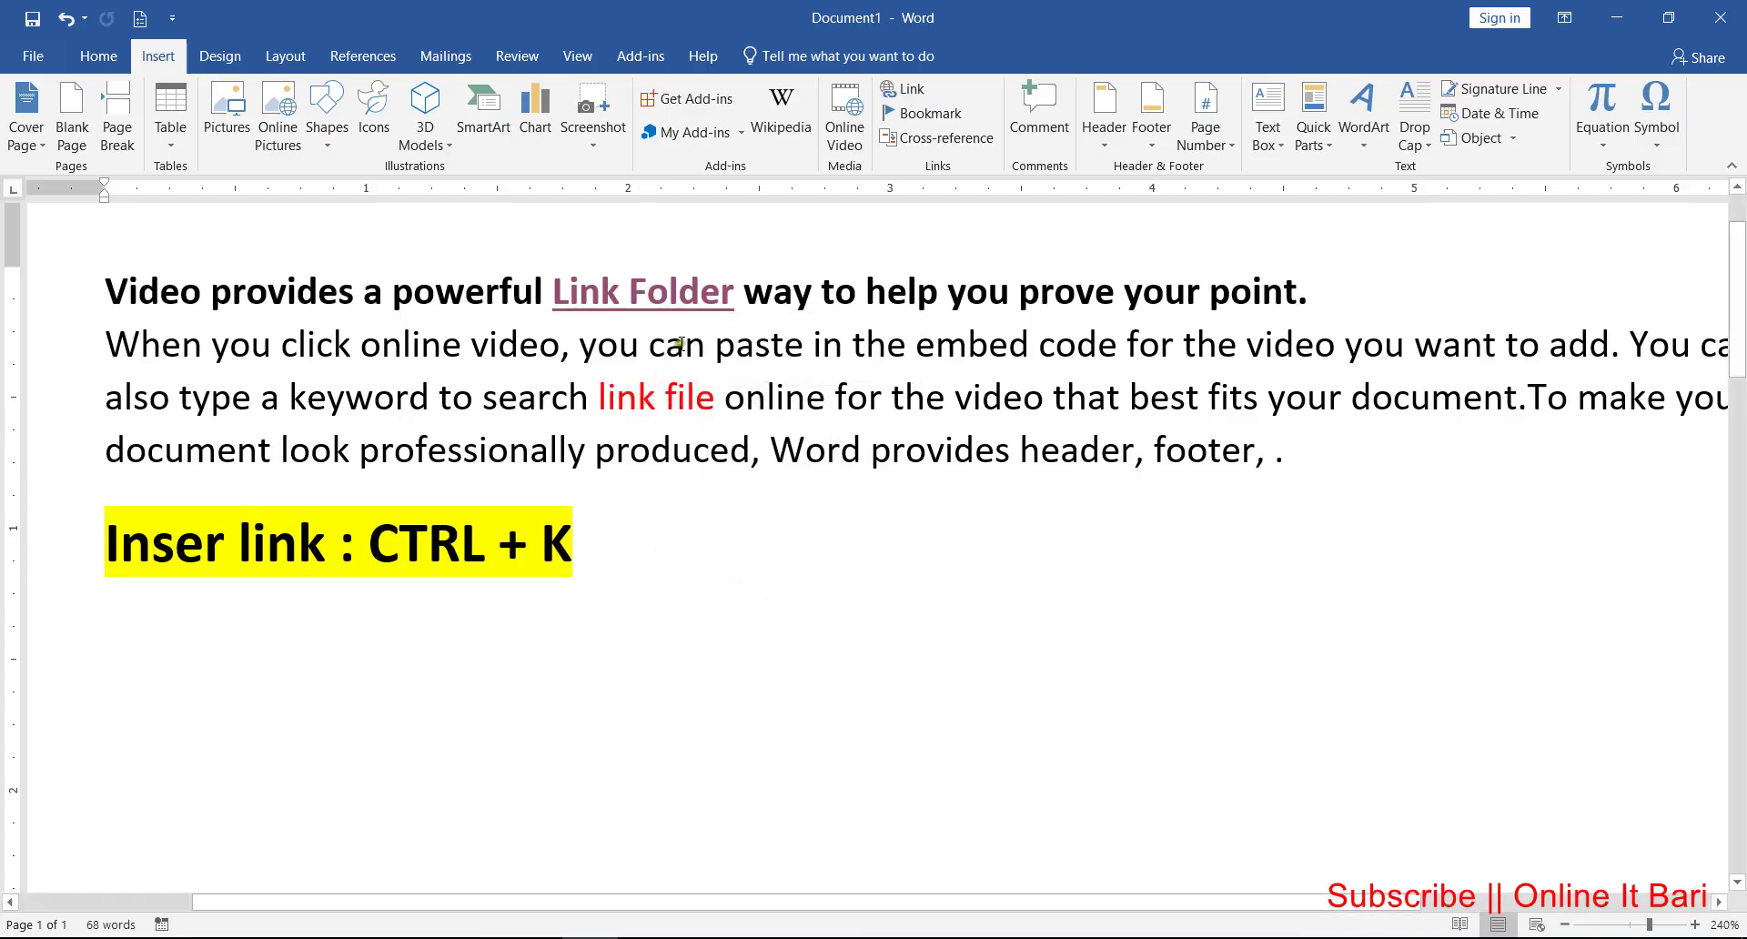
{"action": "mouse_move", "coordinate": [615, 300]}
Step: Select the word 'keyword' and start inserting a hyperlink with Ctrl+K
{"action": "left_click_drag", "start_coordinate": [292, 398], "coordinate": [408, 398]}
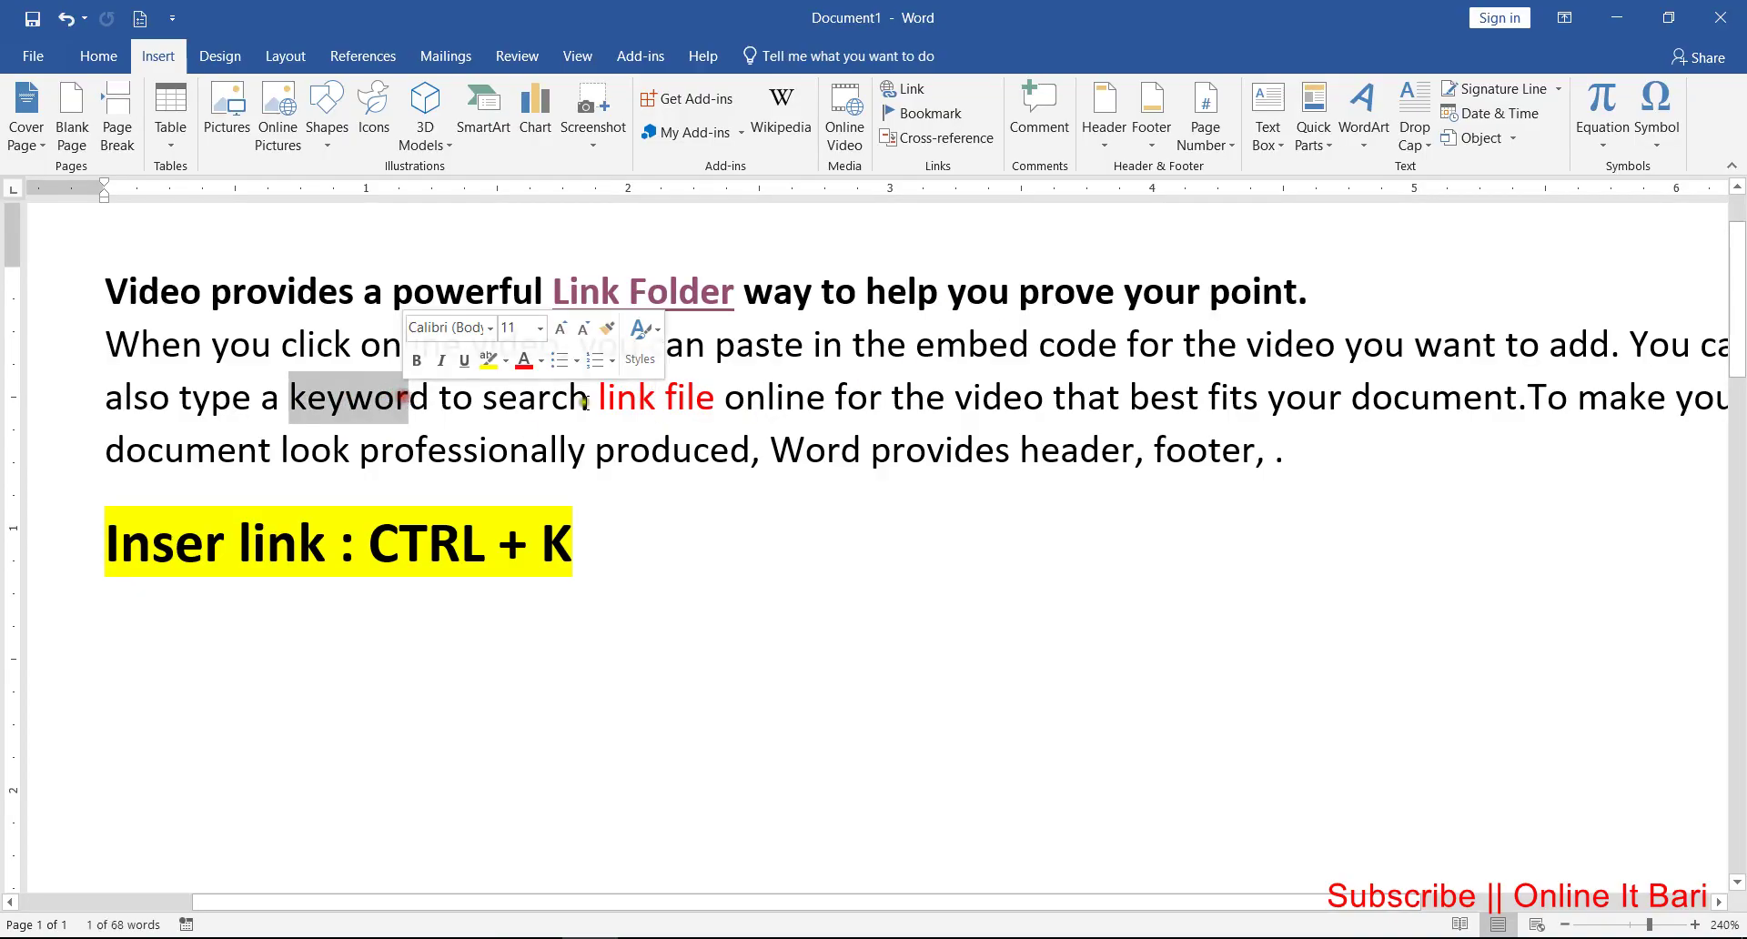
{"action": "left_click_drag", "start_coordinate": [600, 398], "coordinate": [718, 395]}
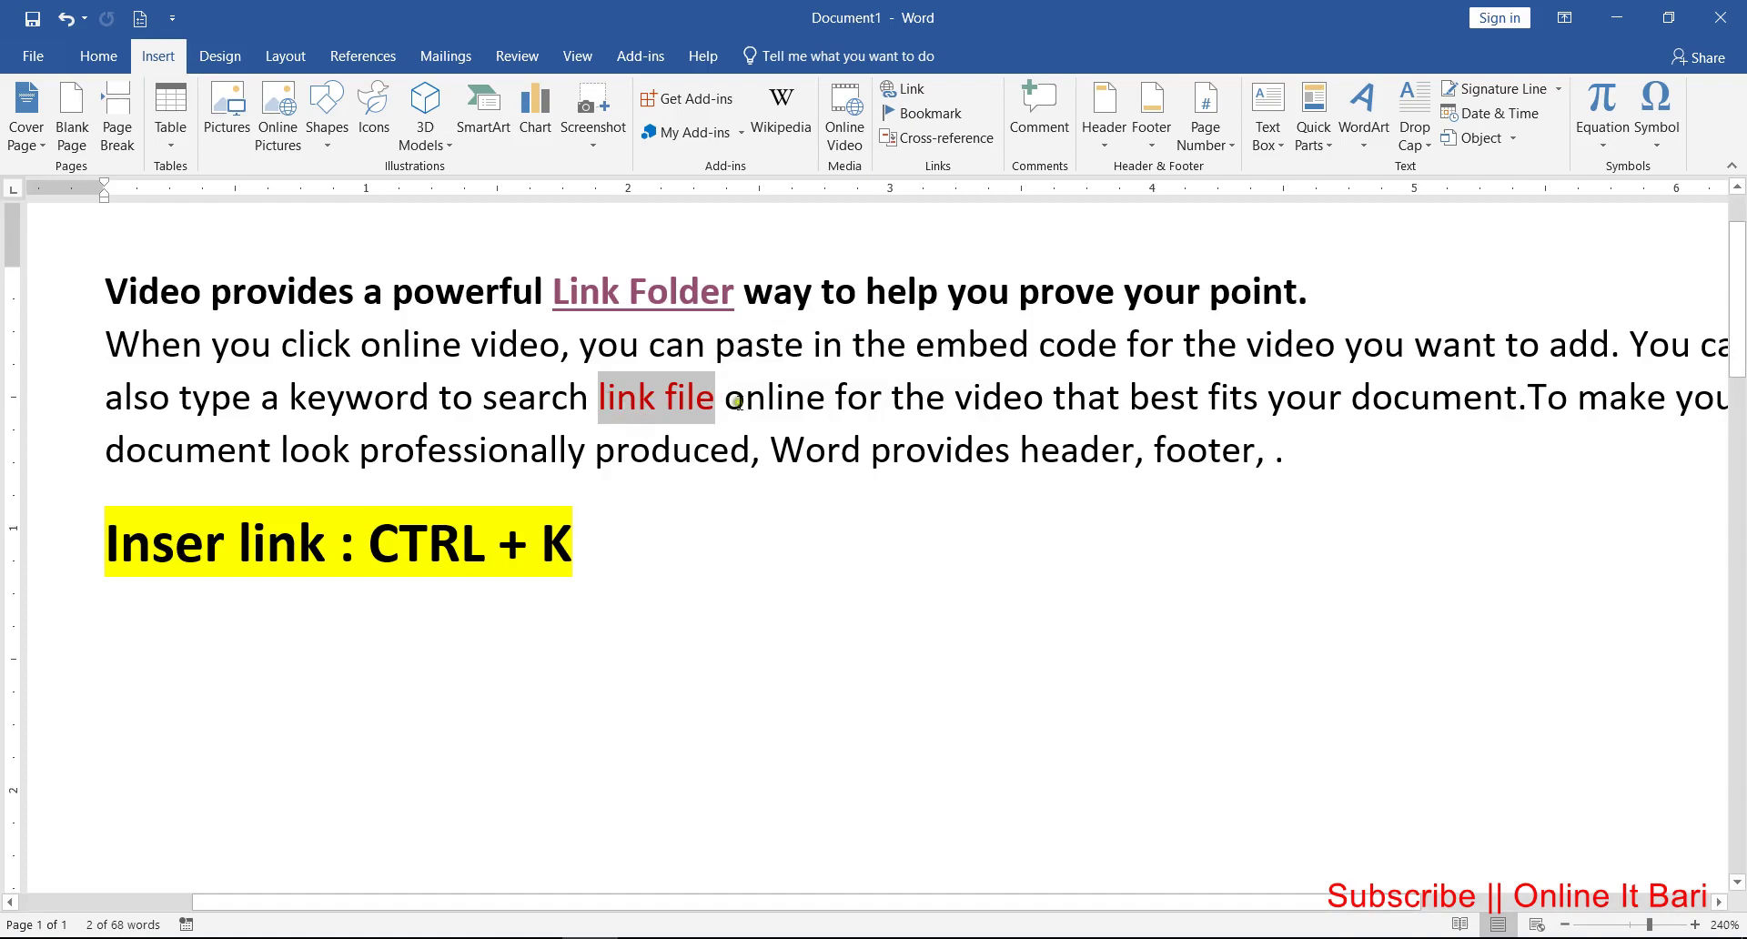
{"action": "left_click", "coordinate": [384, 407]}
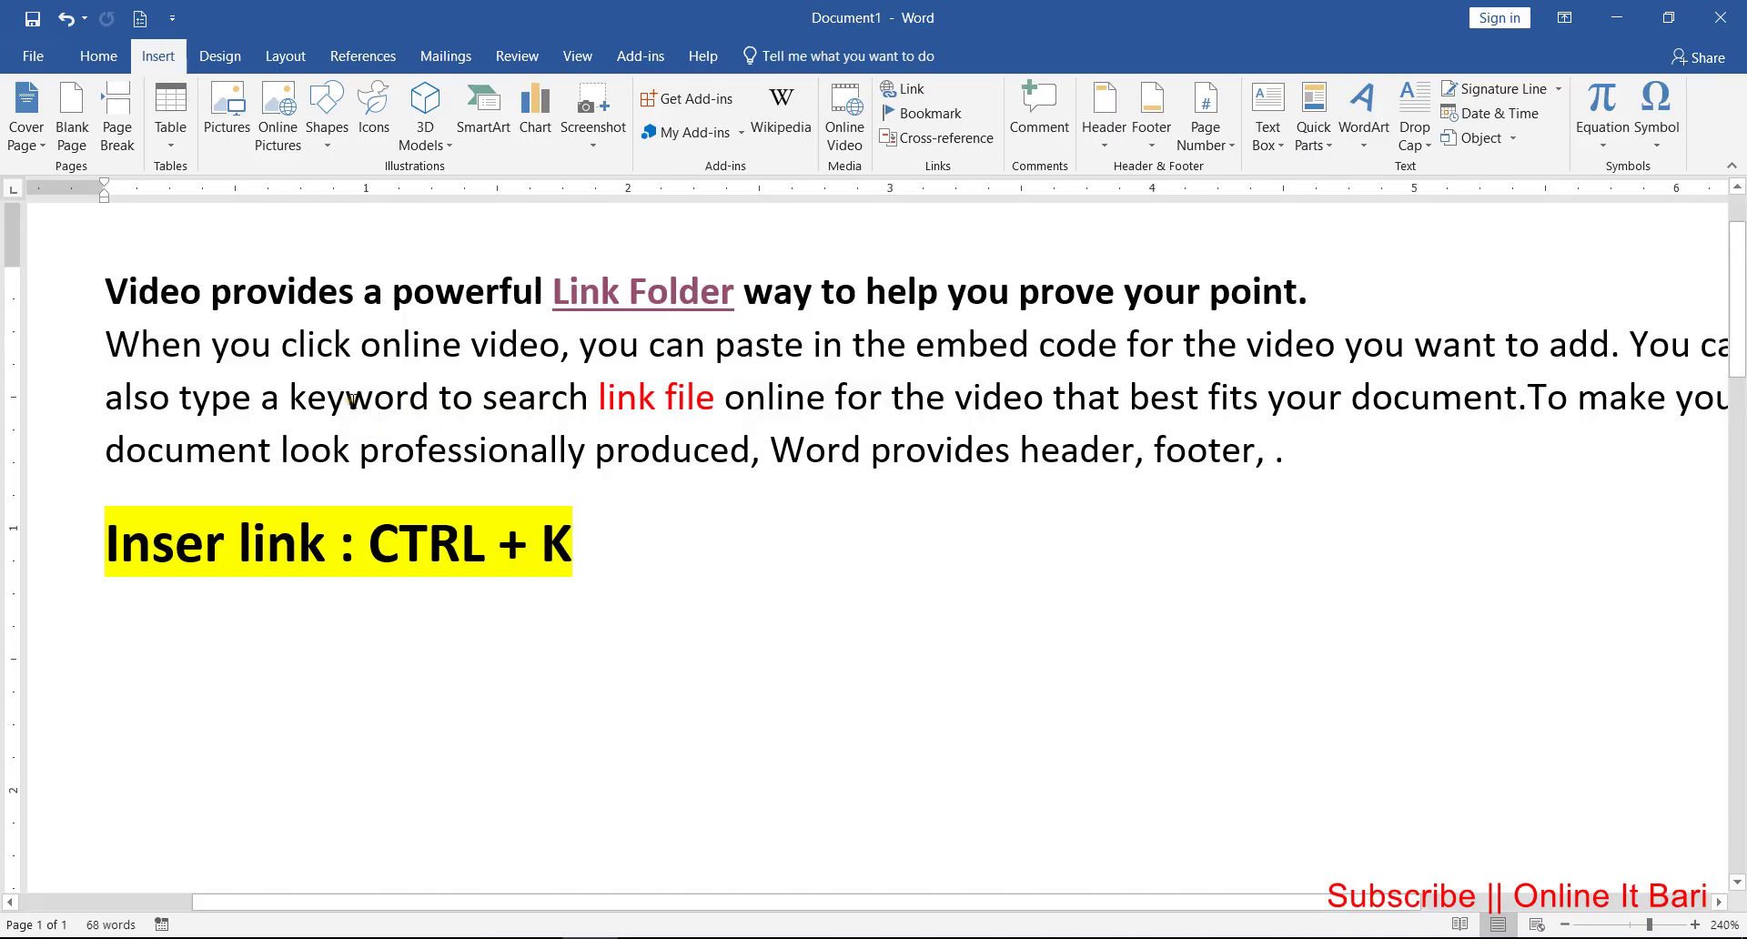
{"action": "key", "text": "ctrl+k"}
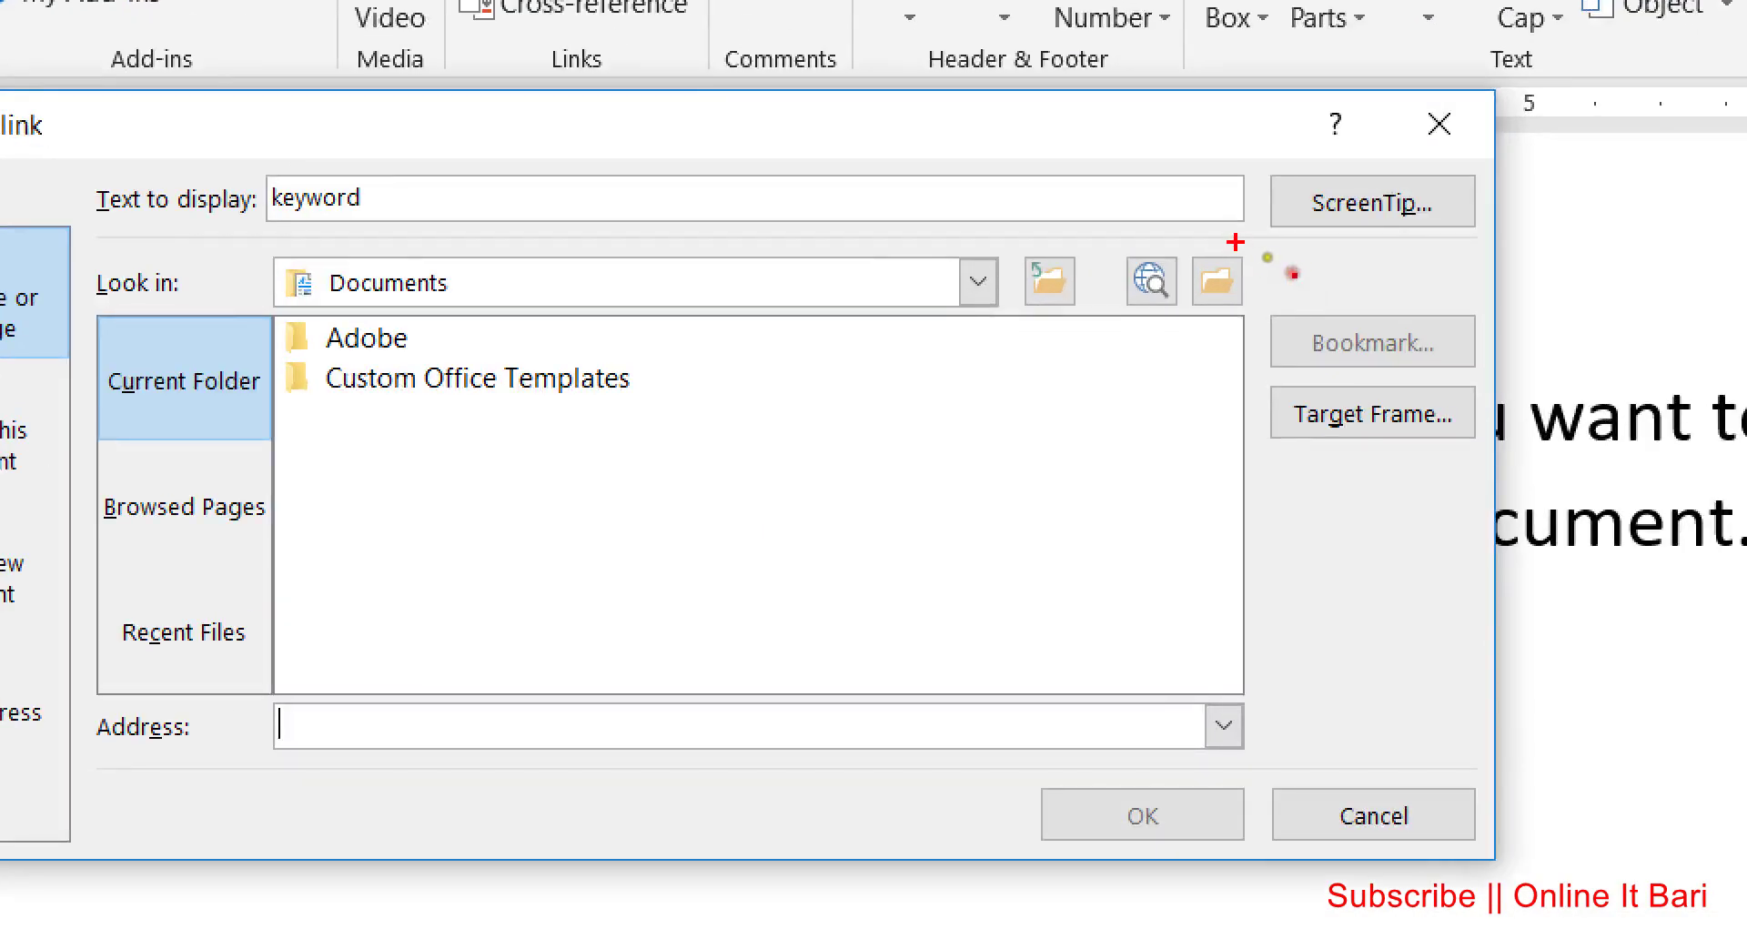
Step: Link 'keyword' to the Desktop document Manob kollan.docx
{"action": "left_click_drag", "start_coordinate": [1229, 239], "coordinate": [1242, 258]}
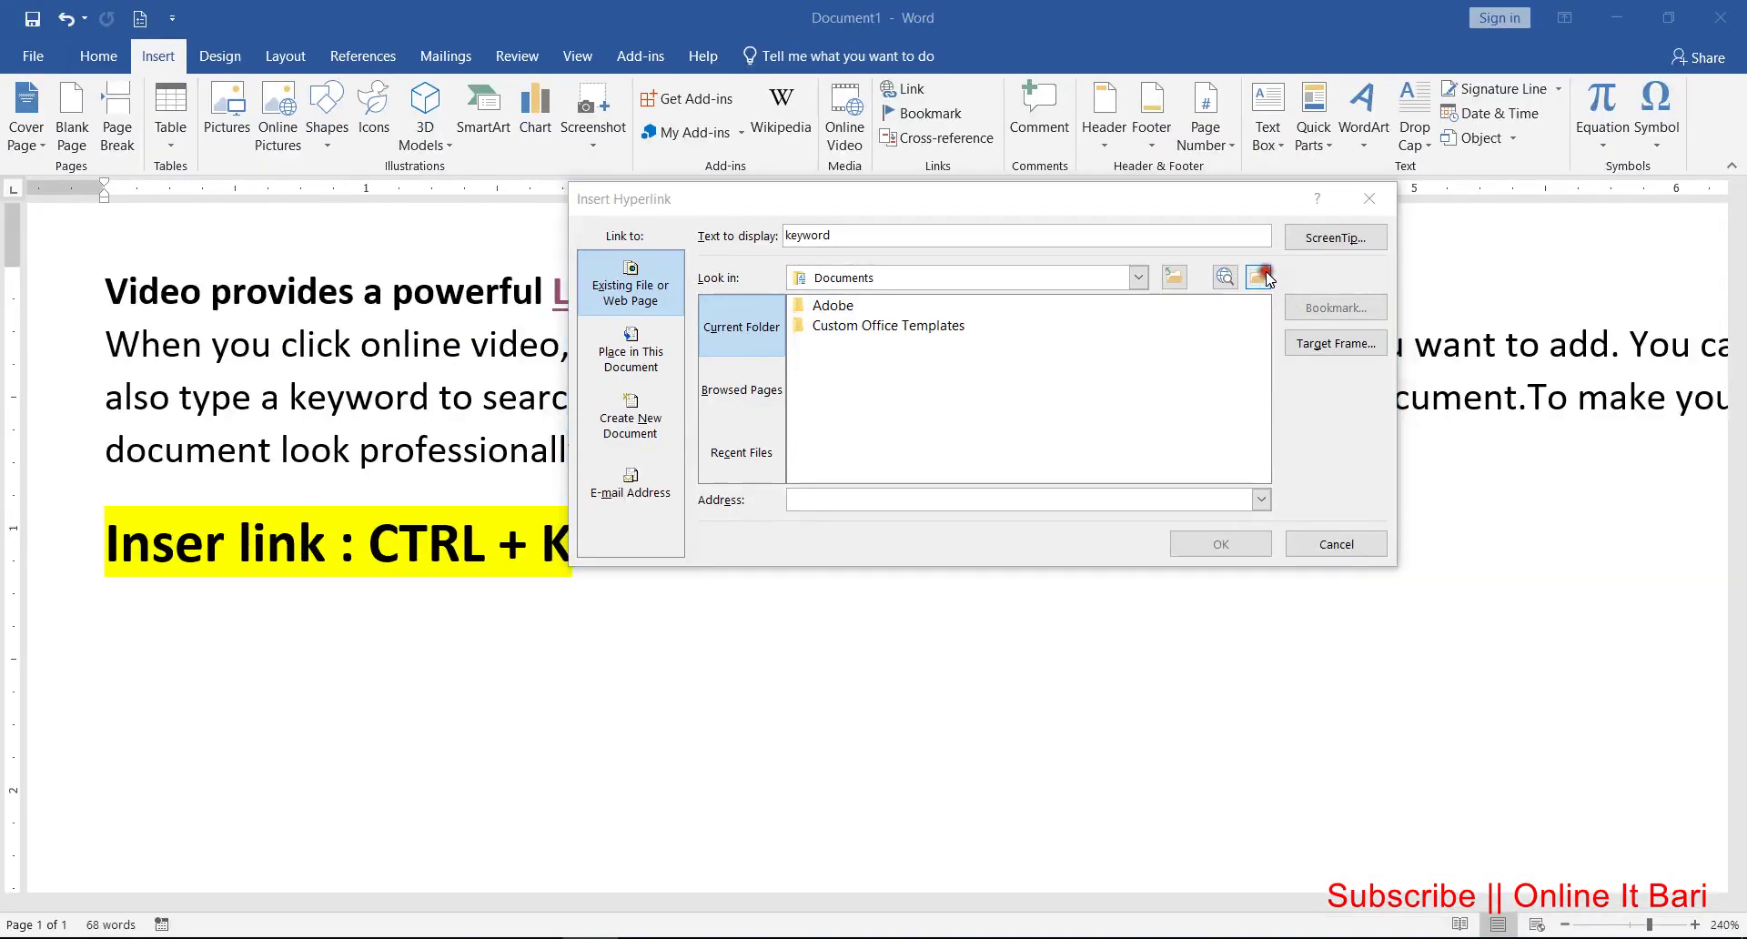
{"action": "left_click", "coordinate": [1245, 278]}
{"action": "left_click", "coordinate": [683, 377]}
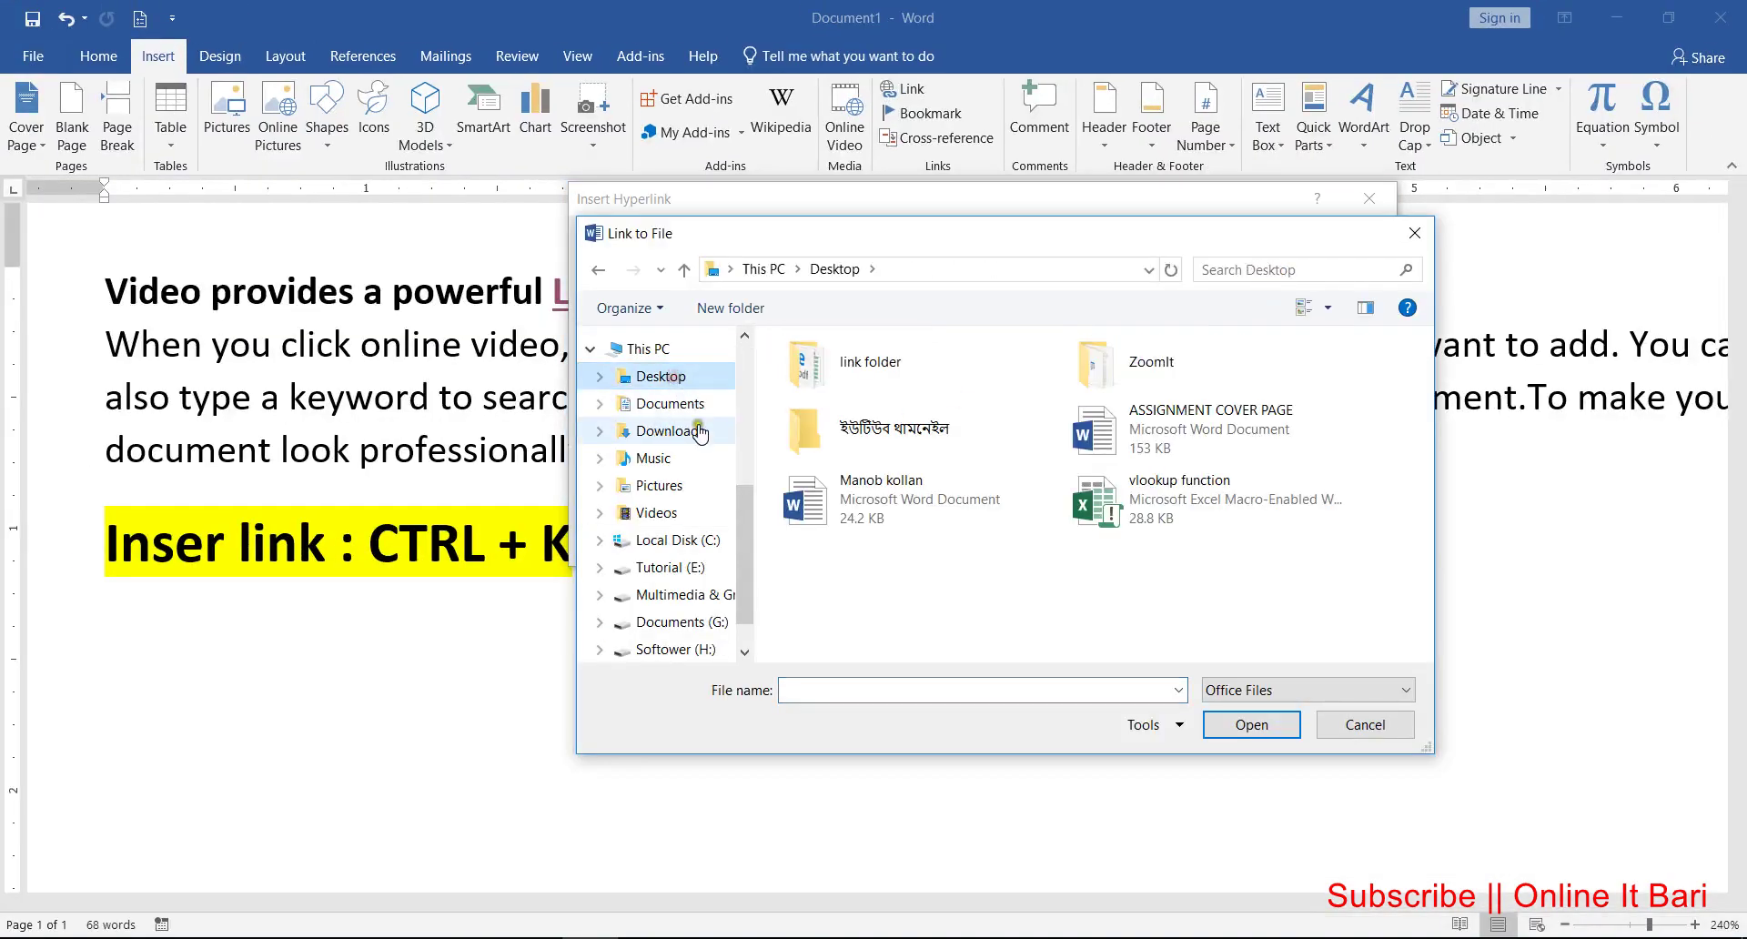
{"action": "double_click", "coordinate": [946, 480]}
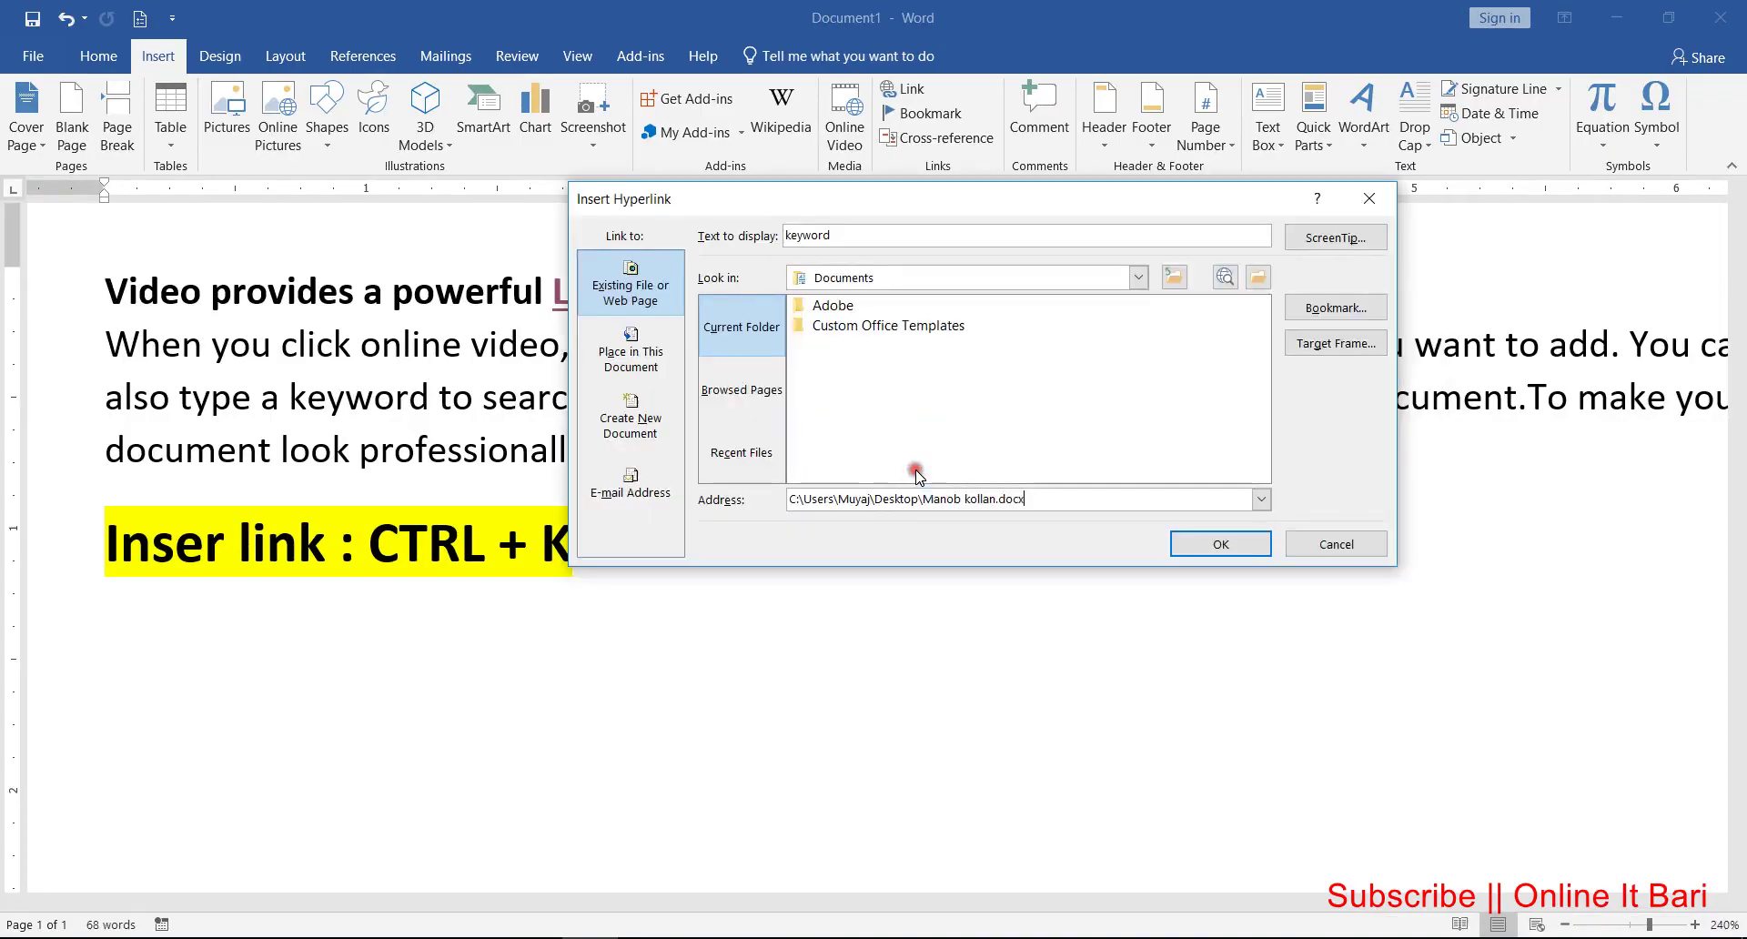
{"action": "key", "text": "Return"}
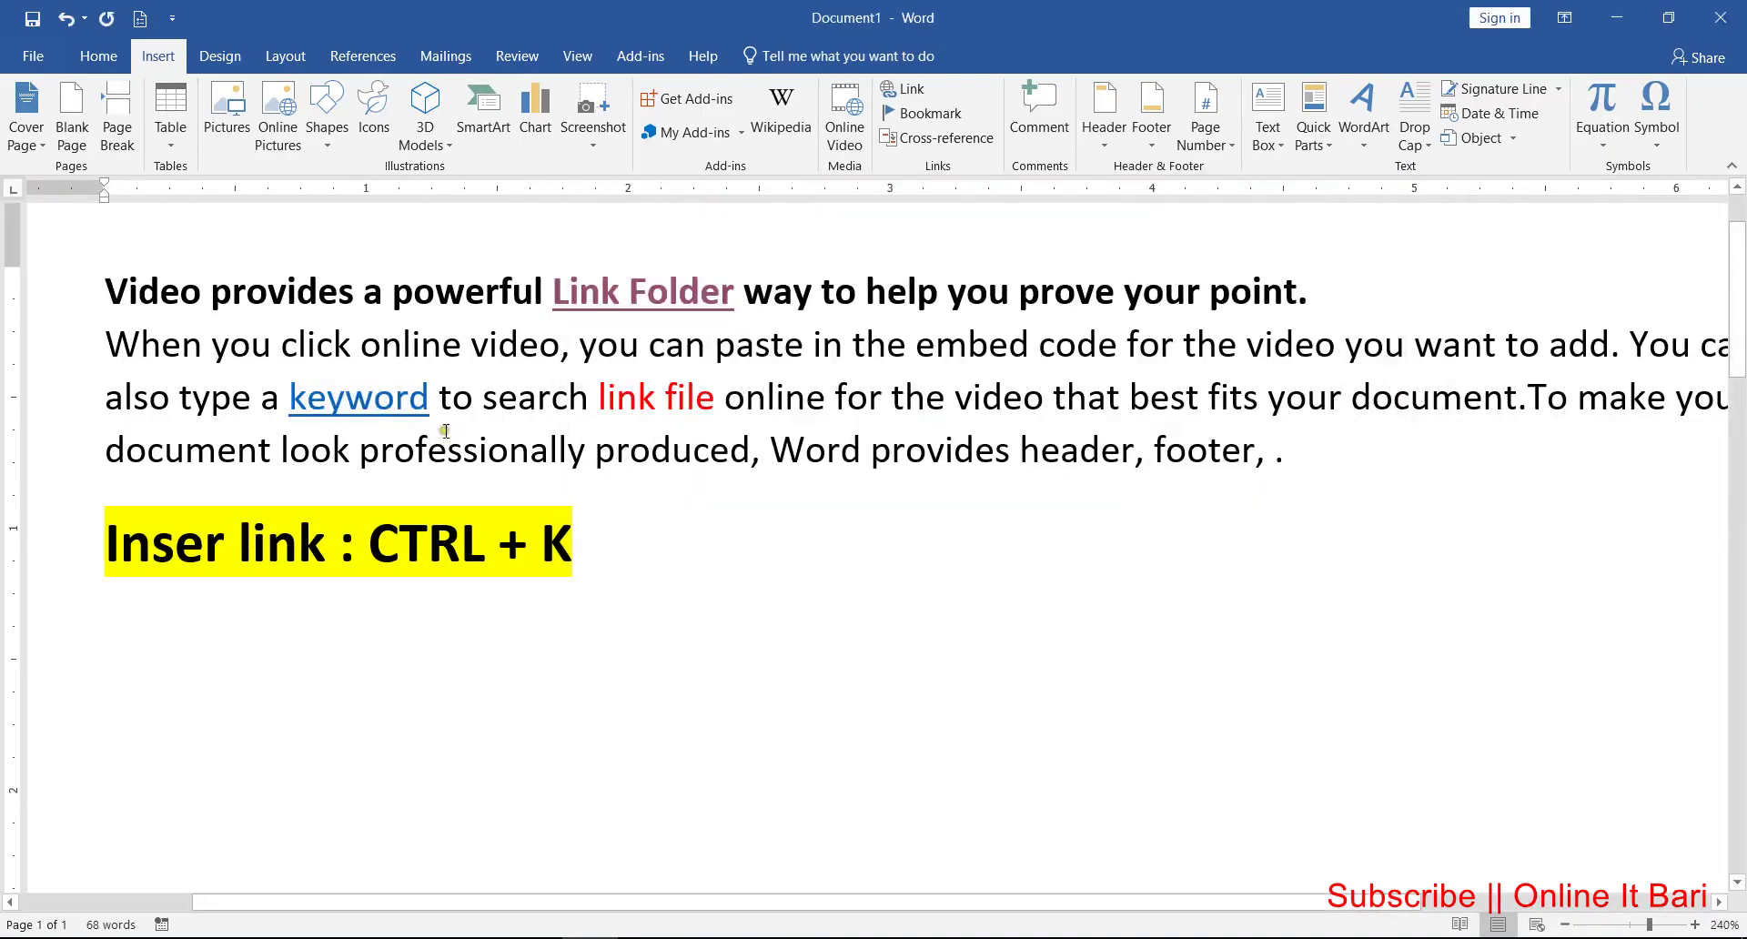